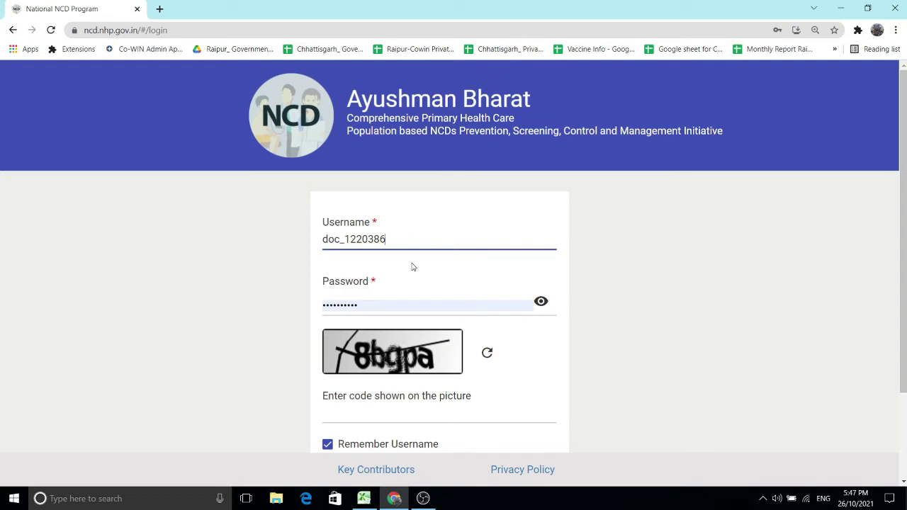
Replace the prefilled login password with the account password
click(394, 305)
drag(395, 305, 297, 304)
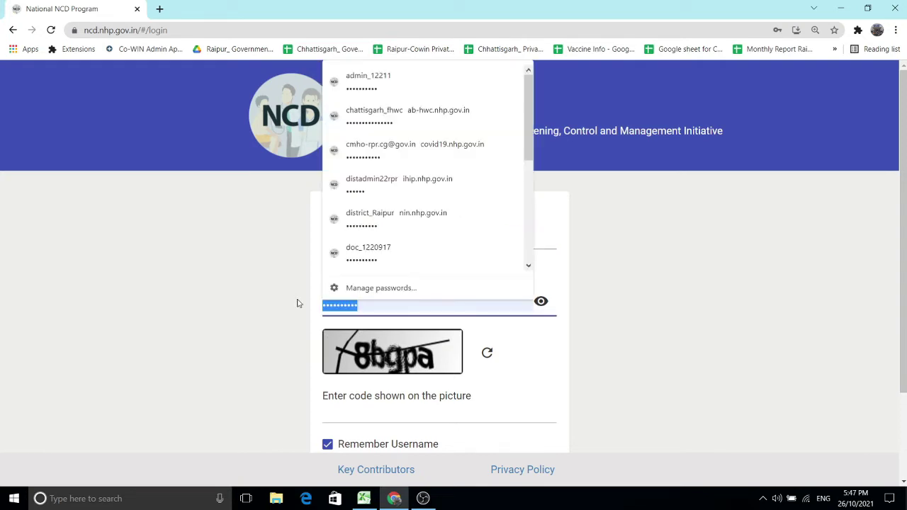
text(••)
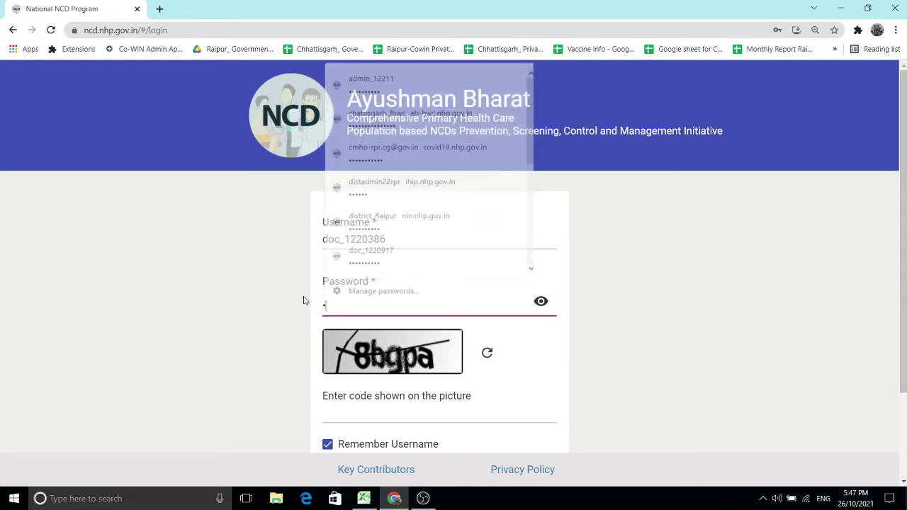
text(•••)
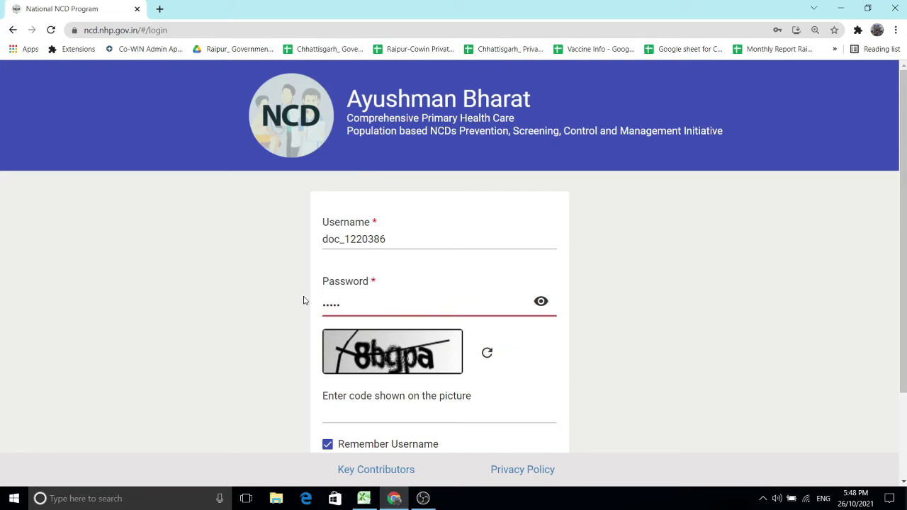
text(••••)
Enter the captcha code shown in the picture, turn off Remember Username and log in
click(401, 411)
text(8)
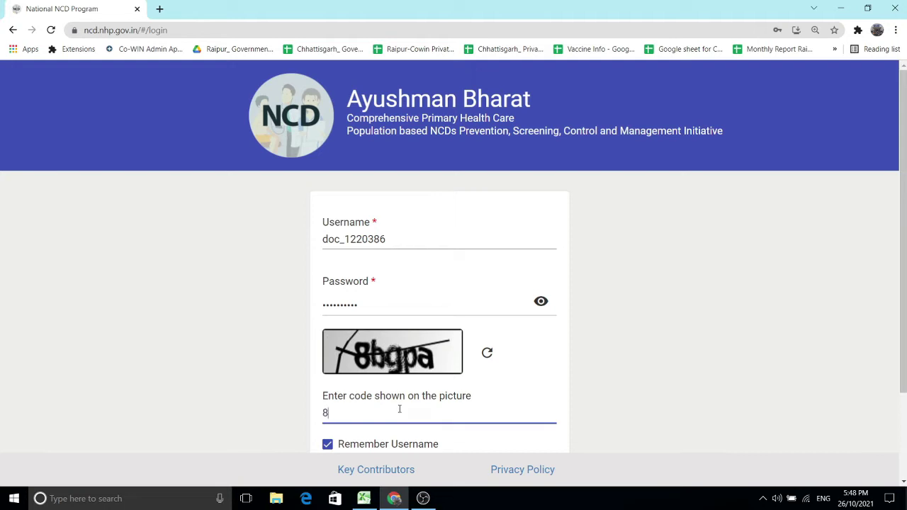
text(bgpa)
scroll(429, 392, down, 2)
click(373, 332)
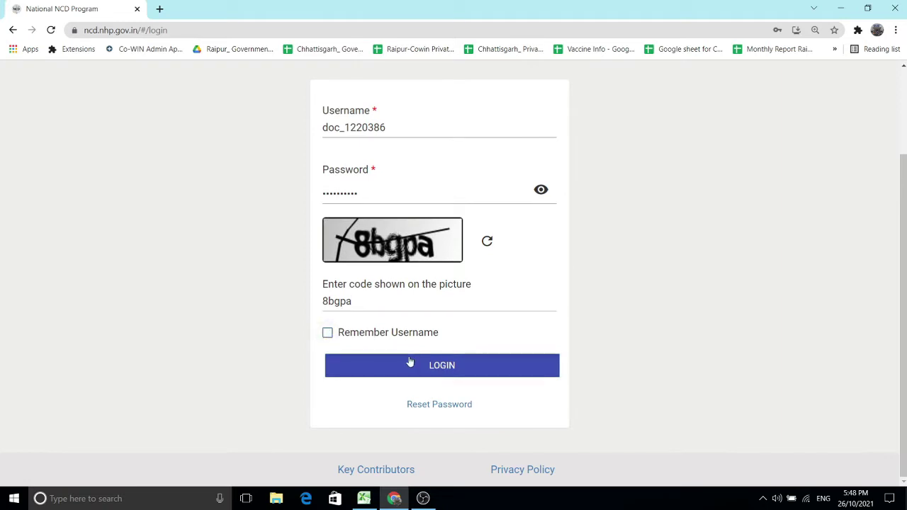
click(409, 362)
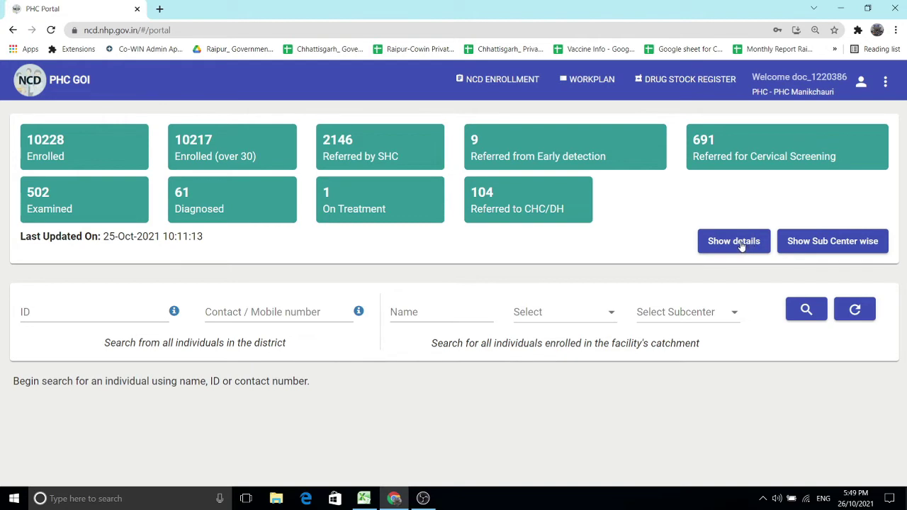
Show the detailed dashboard breakdown and examine the disease-wise figures under each category
click(713, 241)
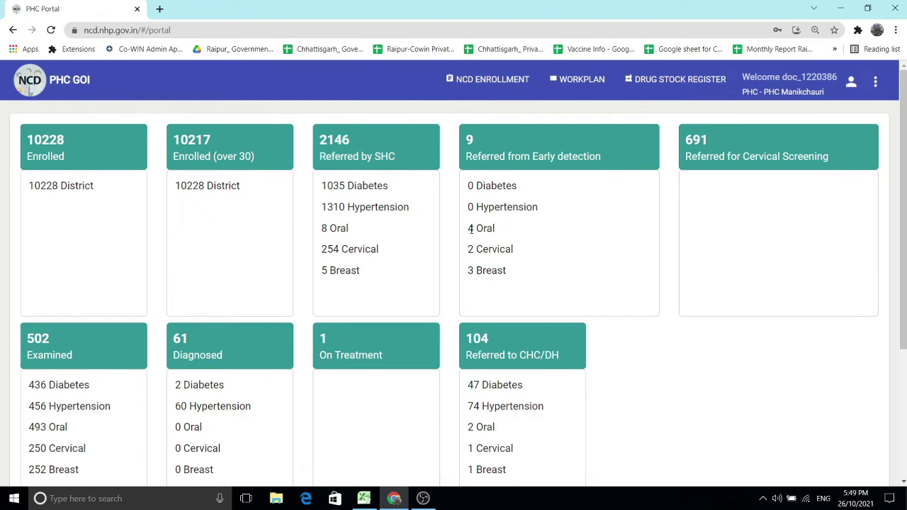
scroll(430, 240, down, 3)
scroll(504, 207, up, 2)
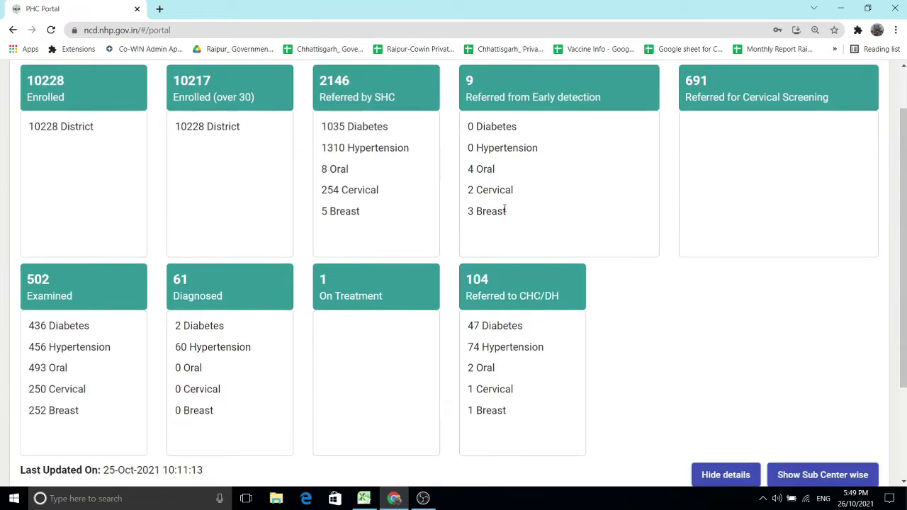
scroll(505, 210, down, 1)
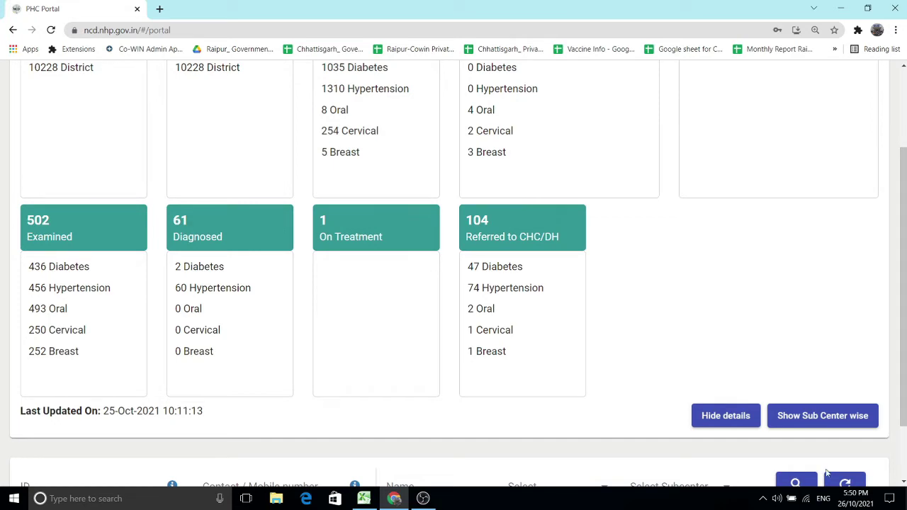
Review the sub center wise table for PHC Manikchauri, close it and hide the dashboard's detailed breakdown
click(810, 424)
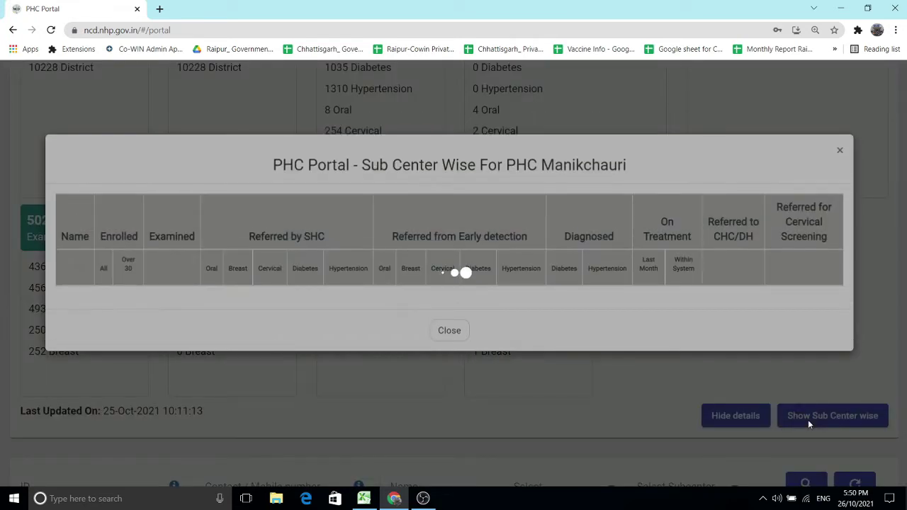
scroll(146, 319, down, 3)
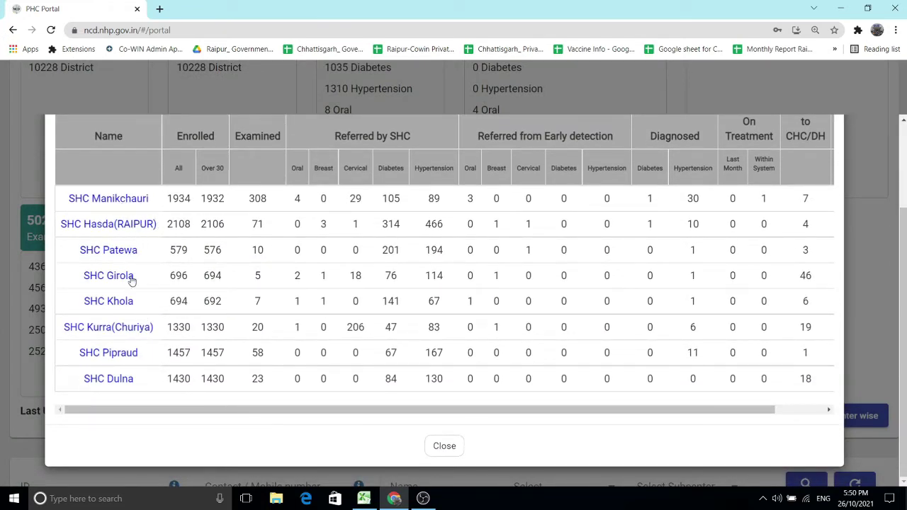
click(114, 204)
scroll(801, 195, up, 1)
scroll(799, 186, up, 1)
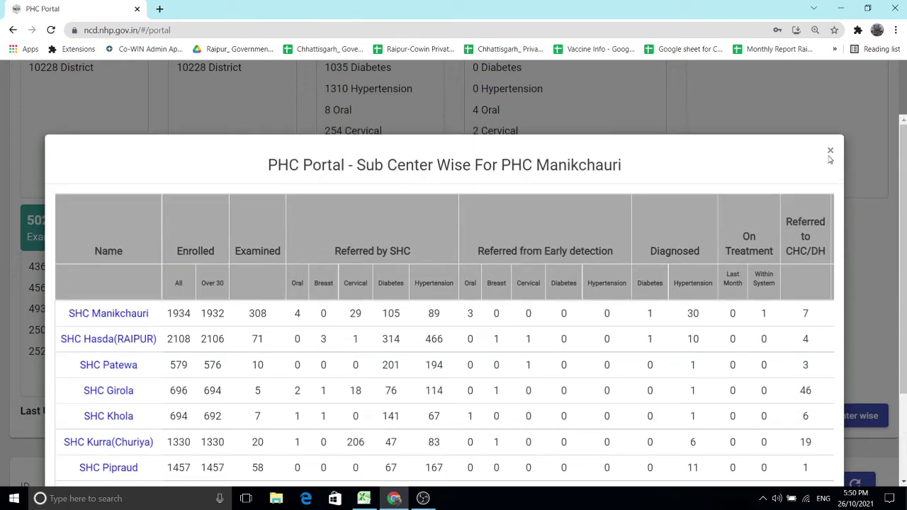
click(828, 150)
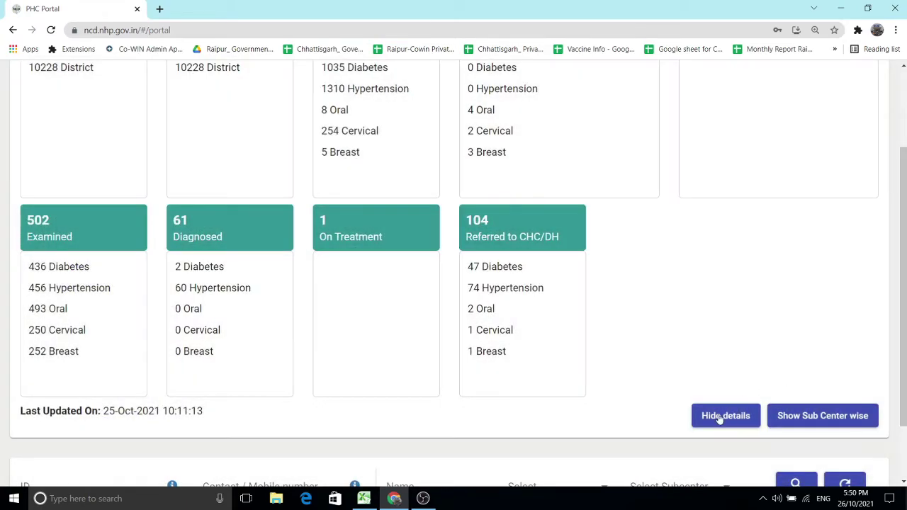
click(723, 416)
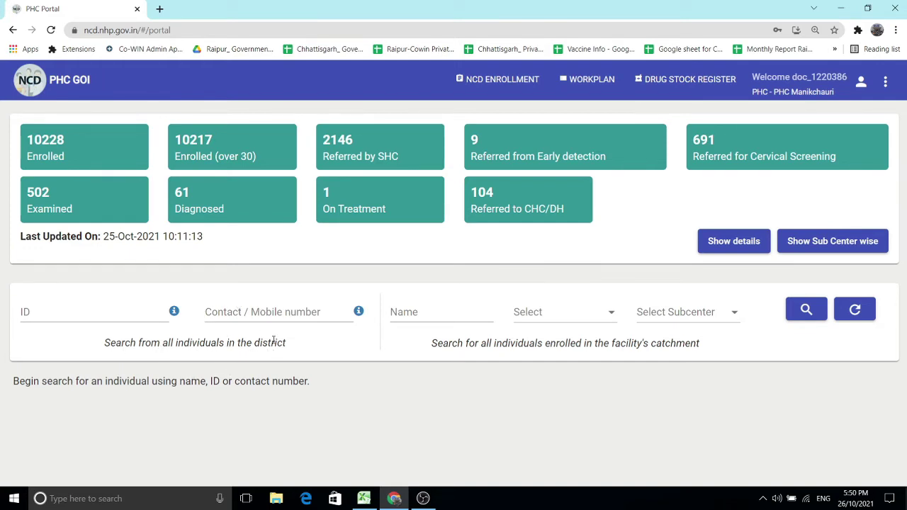
Search for individuals enrolled in the facility's catchment under subcenter SHC Dulna
mouse_move(172, 315)
click(679, 319)
click(668, 345)
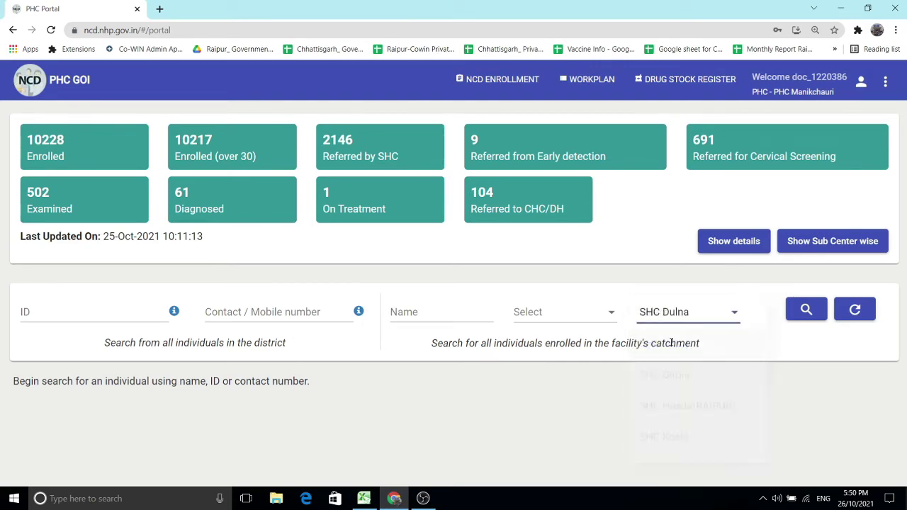
click(805, 310)
Examine the listed individuals of SHC Dulna, including their age, village and enrollment ID details
scroll(427, 357, down, 4)
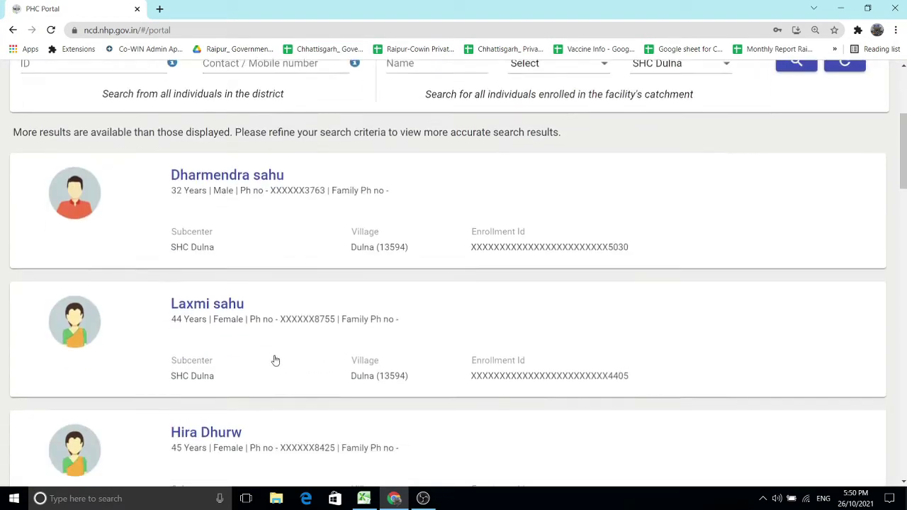
scroll(273, 266, down, 9)
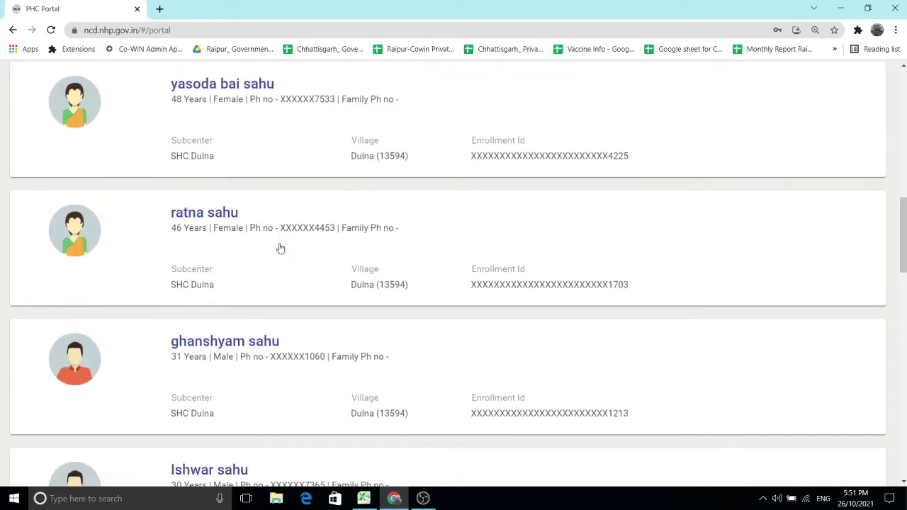
scroll(280, 249, up, 12)
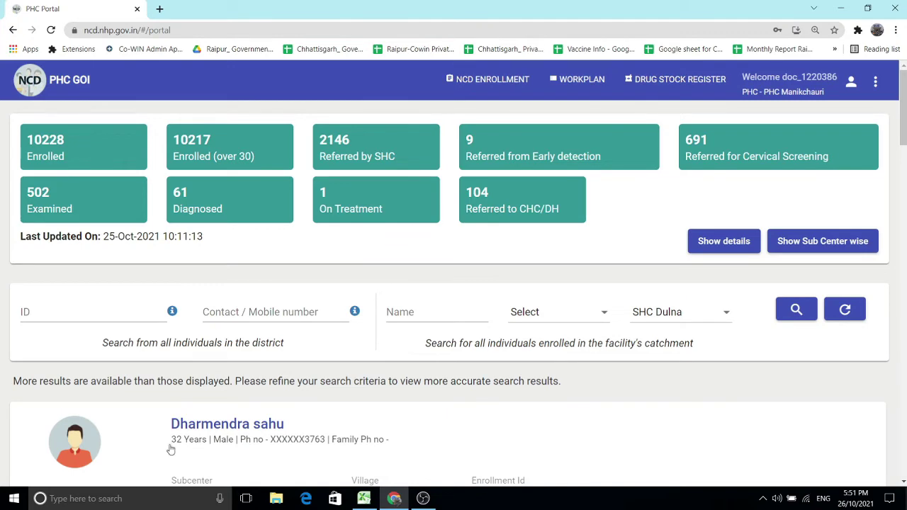
scroll(333, 433, down, 1)
scroll(317, 368, down, 2)
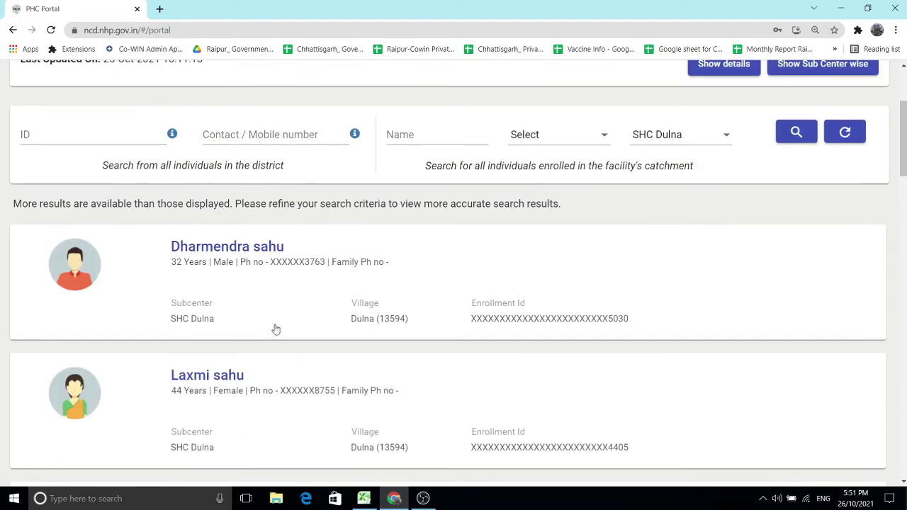
scroll(297, 321, up, 1)
scroll(298, 322, up, 1)
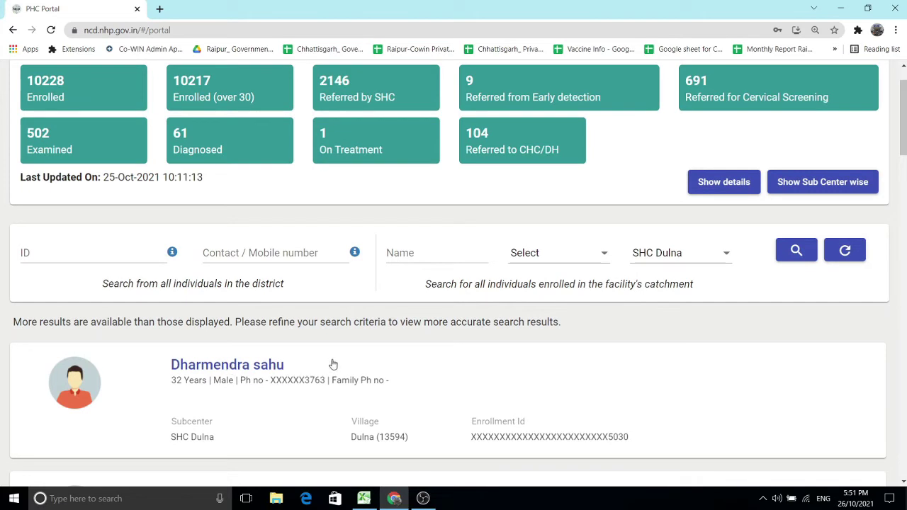
scroll(479, 363, up, 1)
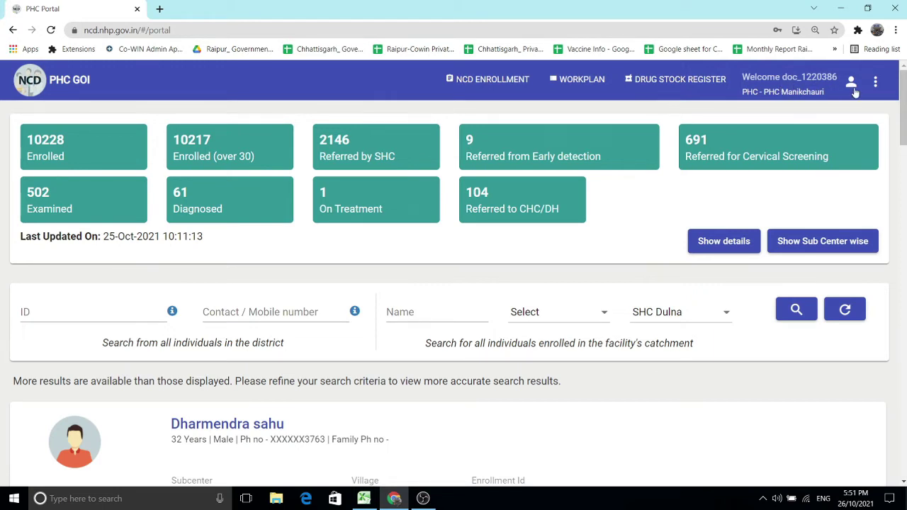
click(877, 82)
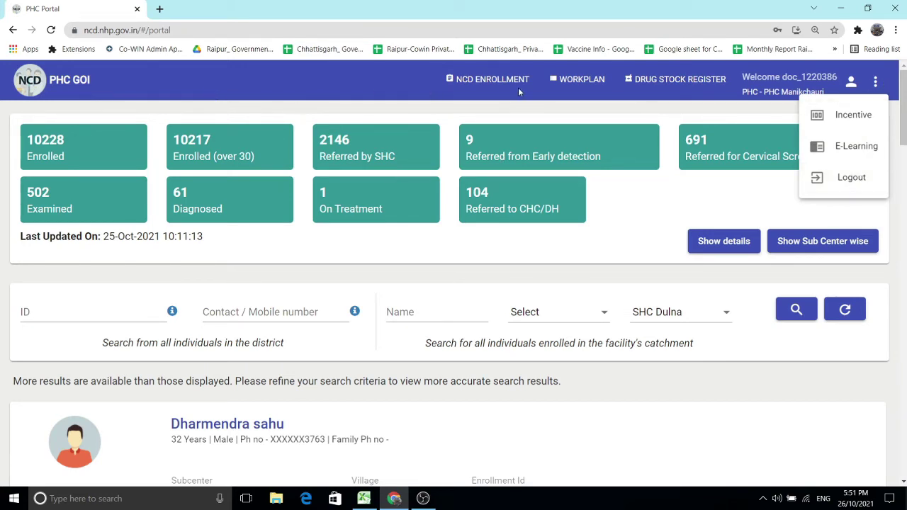
click(337, 81)
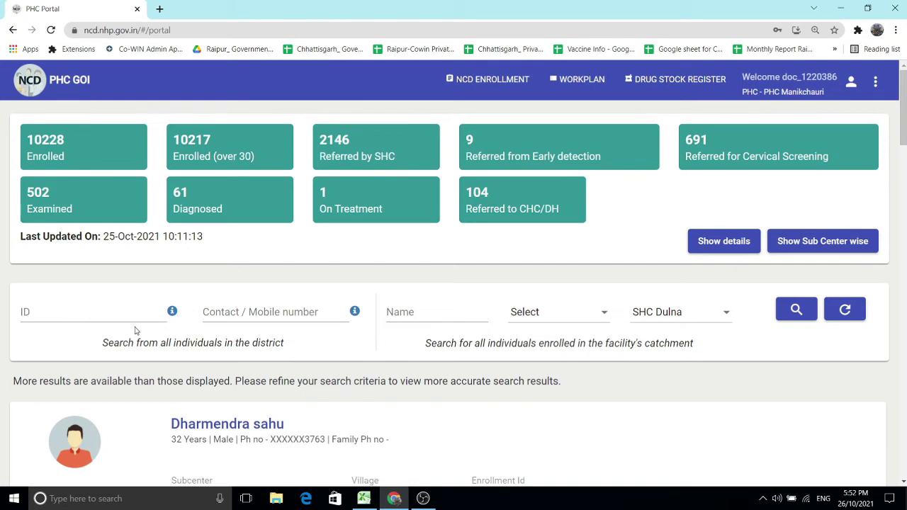
Open the NCD enrollment form and set the Family Folder date to 26-10-2021
click(487, 83)
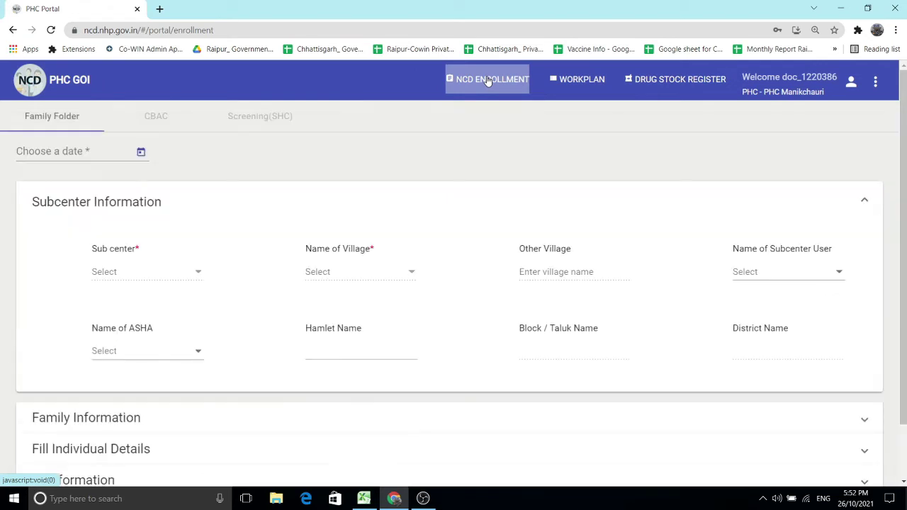
click(141, 153)
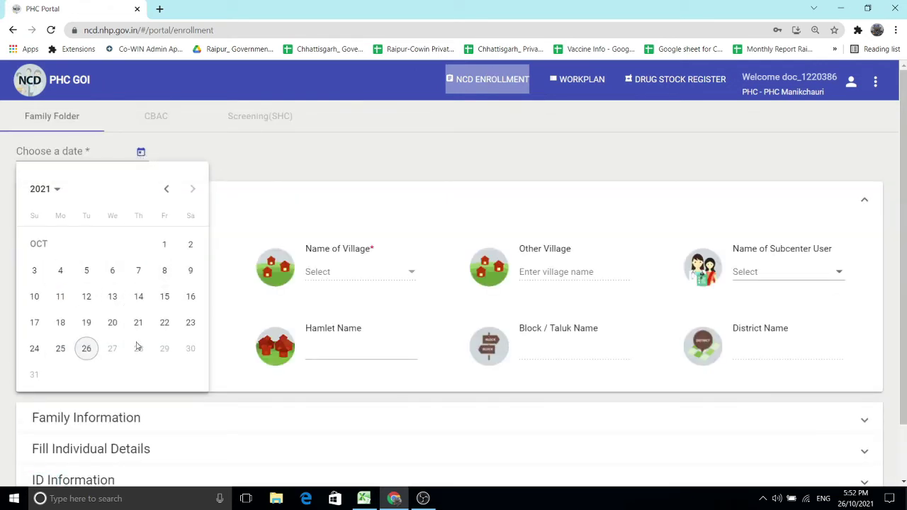
click(86, 351)
Set the sub center to SHC Dulna and the village to Dulna (13594) in the Subcenter Information
scroll(284, 248, down, 1)
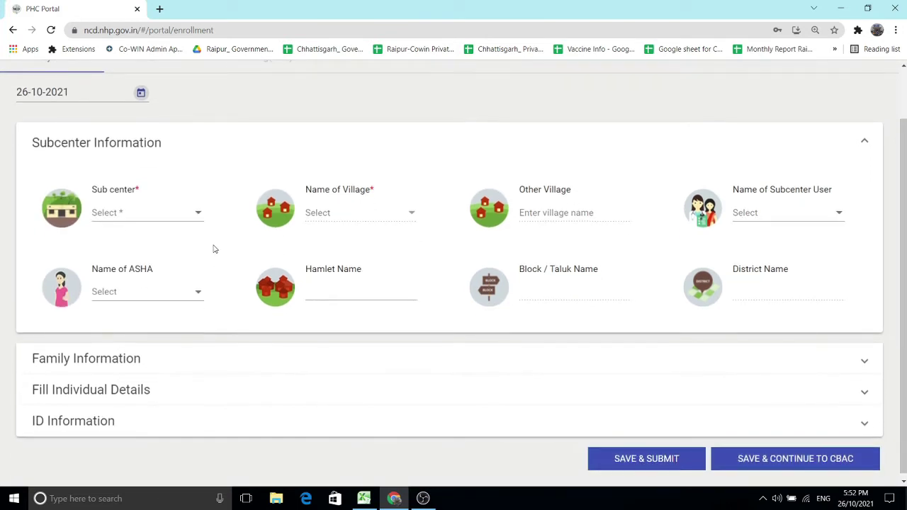
click(138, 222)
click(135, 220)
click(351, 220)
click(343, 224)
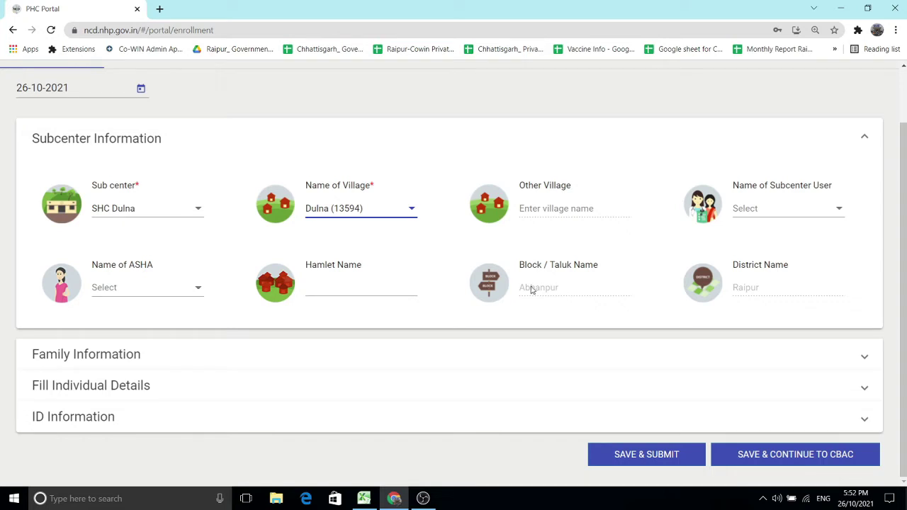
Expand the Family Information section and review its household fields through Annual Household Income
click(113, 359)
scroll(319, 288, down, 3)
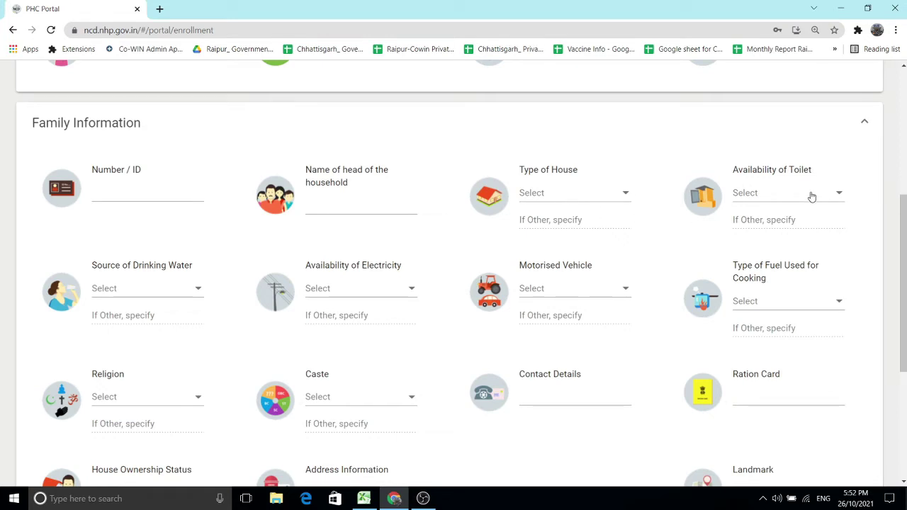
scroll(810, 195, down, 1)
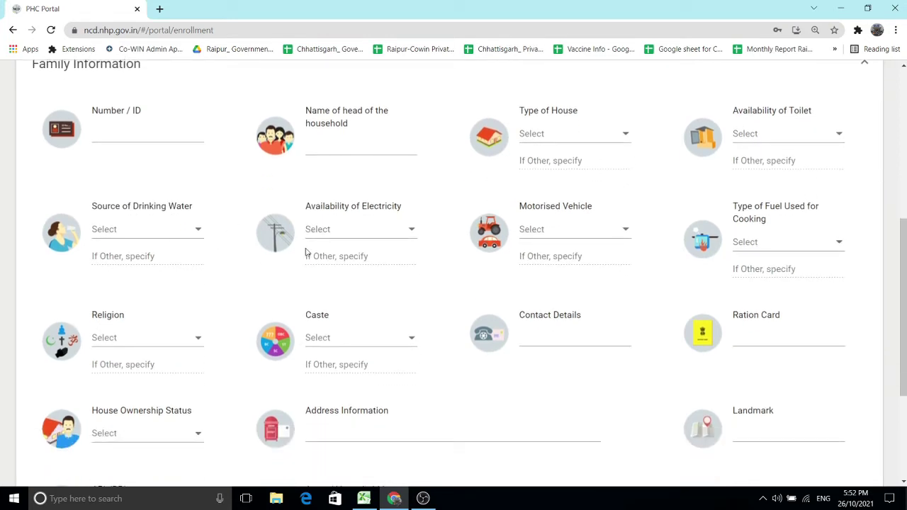
scroll(740, 223, down, 1)
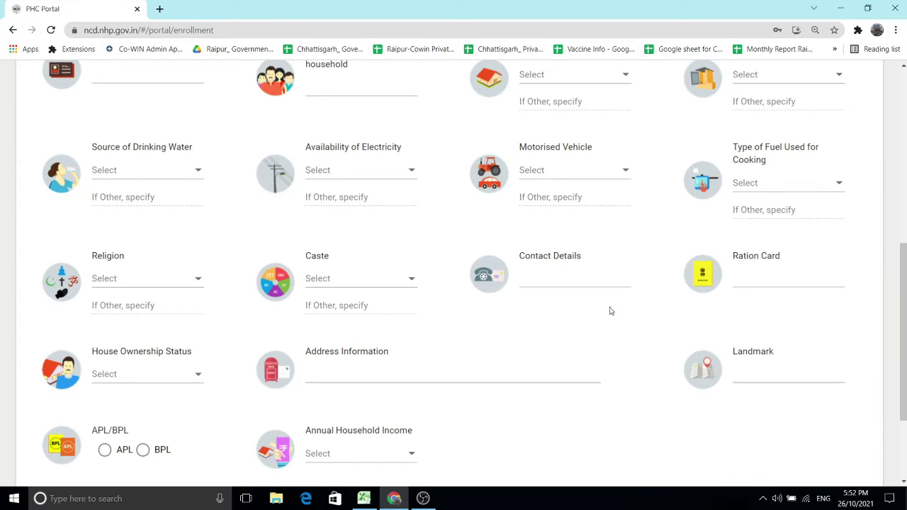
scroll(432, 332, down, 2)
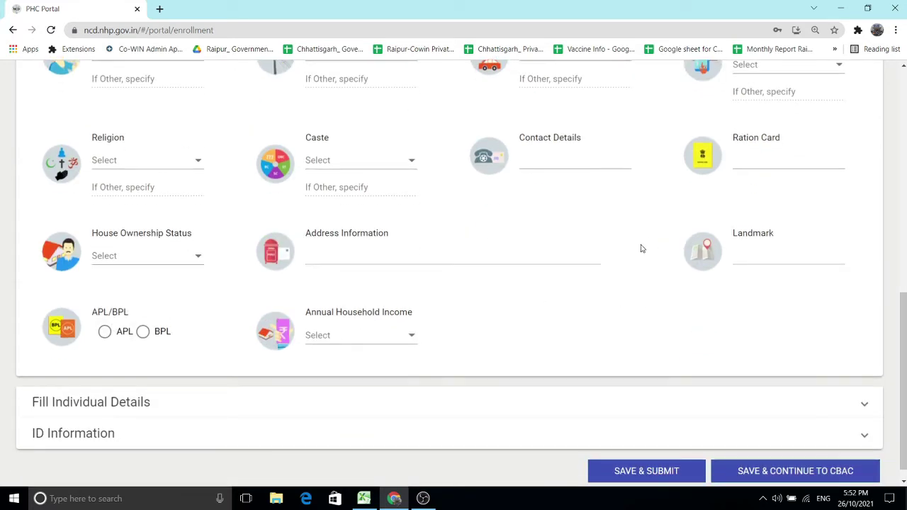
Expand the Fill Individual Details section and review its fields from Name through Details of Scheme
click(65, 408)
scroll(432, 300, down, 3)
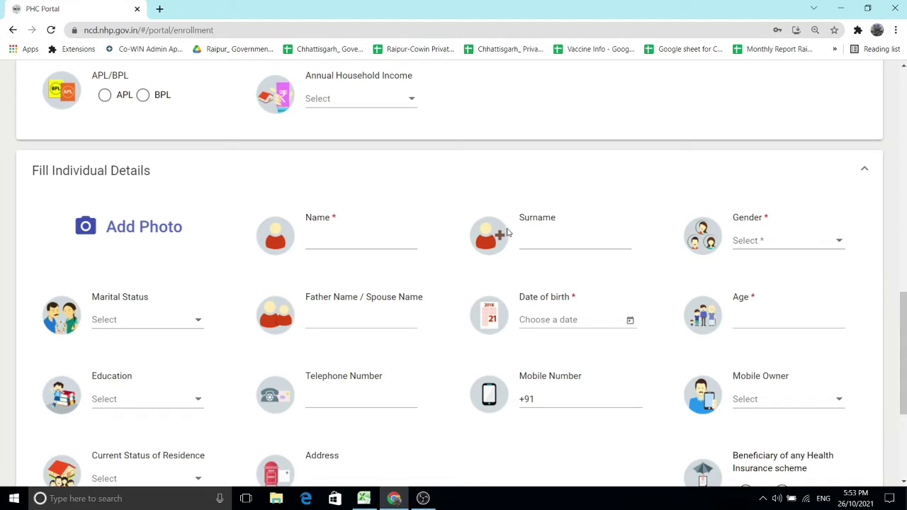
scroll(709, 235, down, 2)
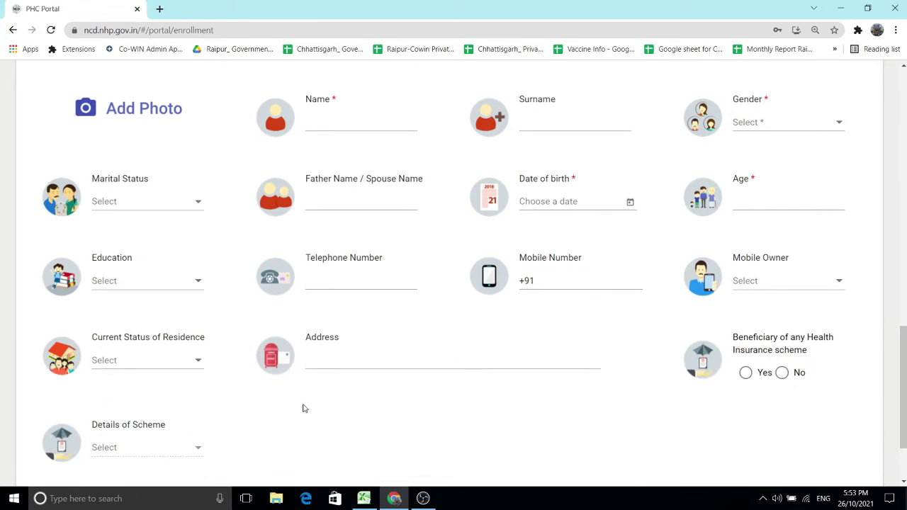
scroll(625, 367, down, 1)
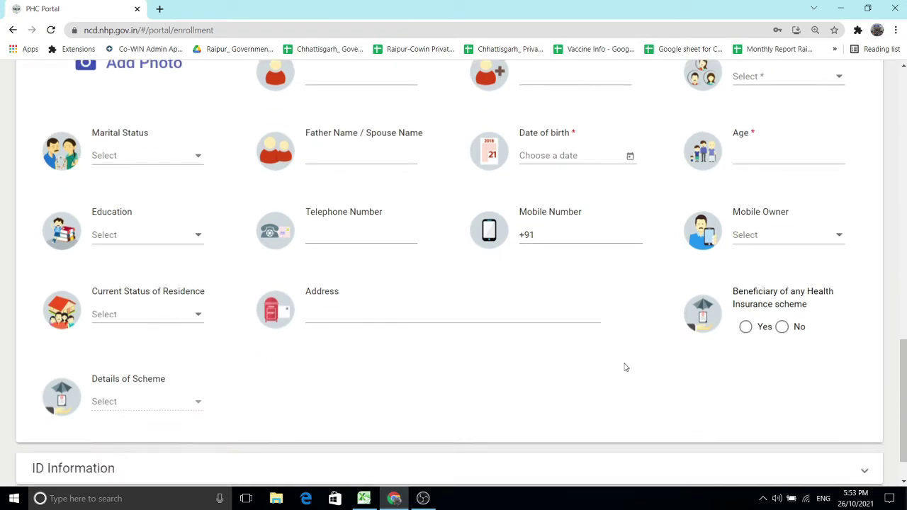
scroll(740, 332, down, 1)
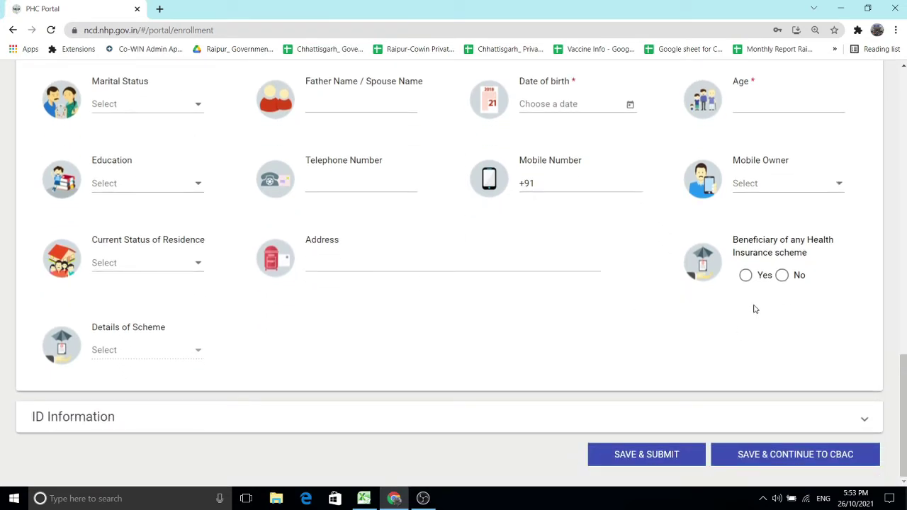
Expand the ID Information section, review its identity fields and try to save and submit the enrollment form
click(88, 426)
scroll(541, 316, down, 3)
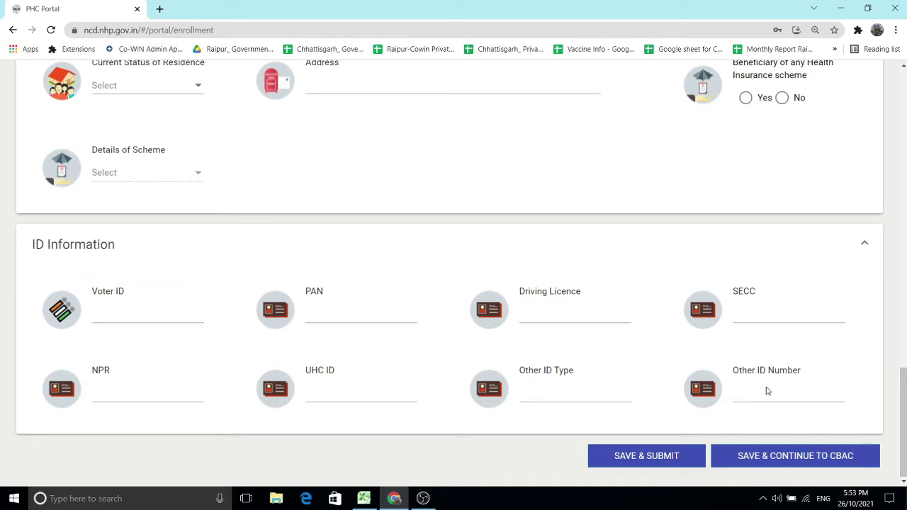
click(647, 456)
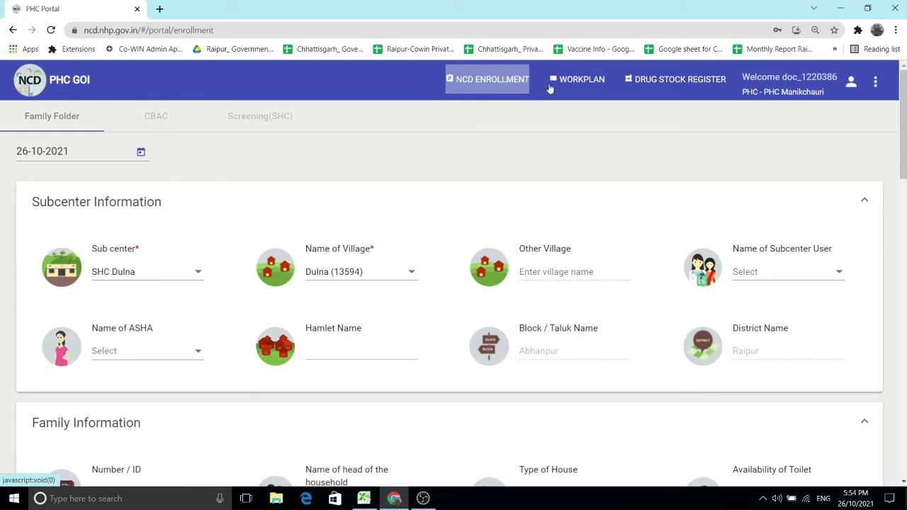
Open the workplan and filter the Priority Follow-up list to Due follow-ups
click(573, 84)
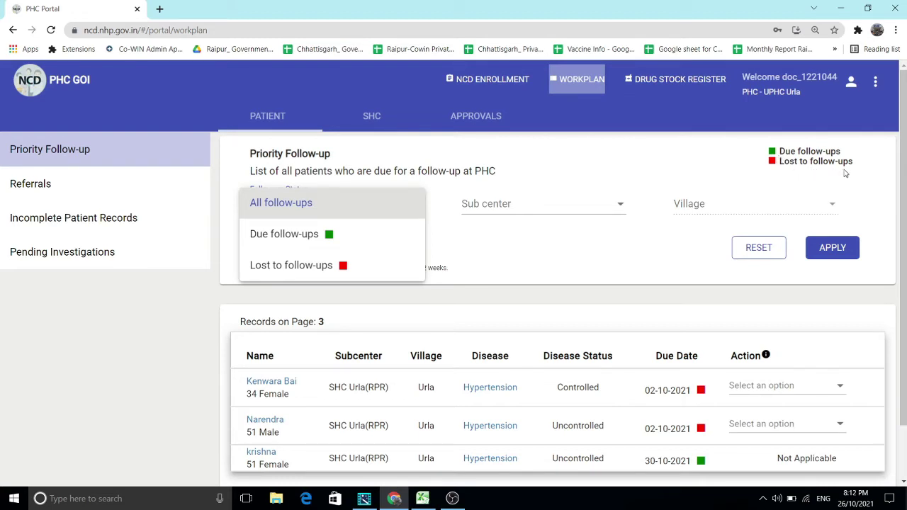
click(312, 235)
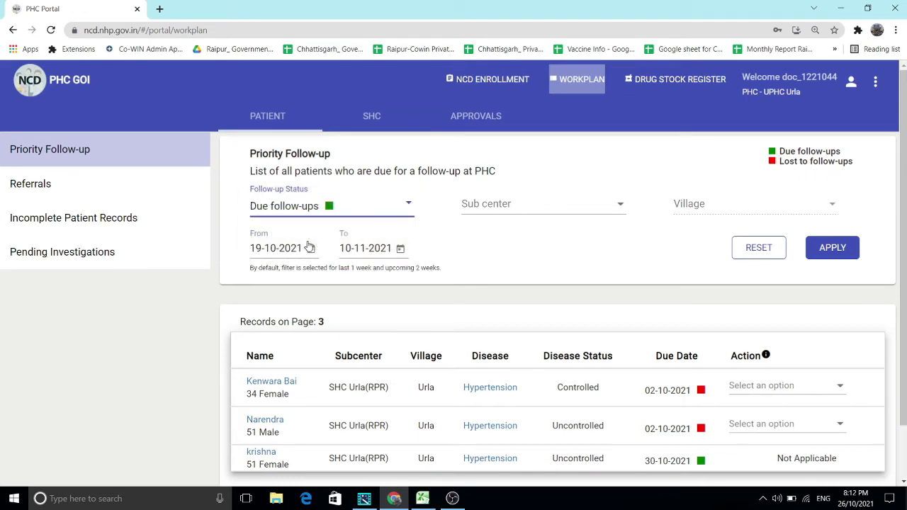
click(826, 251)
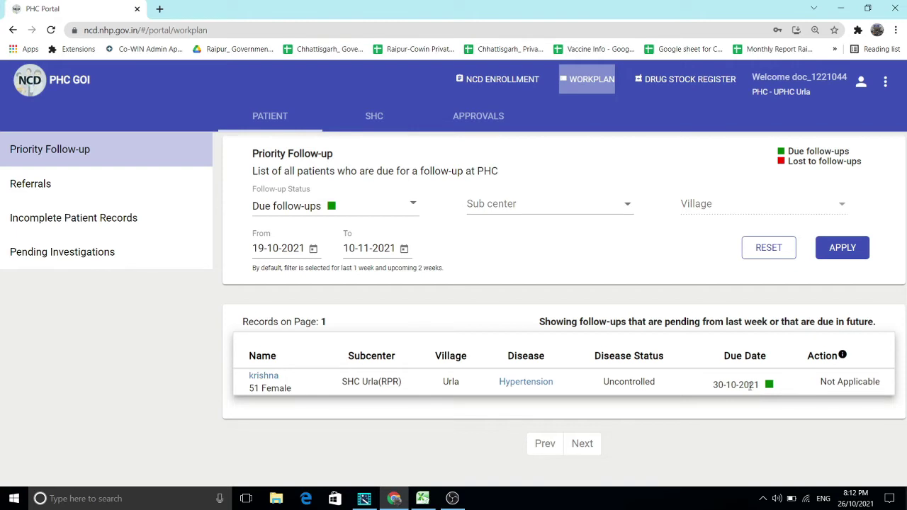
Filter the Priority Follow-up list to Lost to follow-ups and check the action options offered for the first patient
click(312, 207)
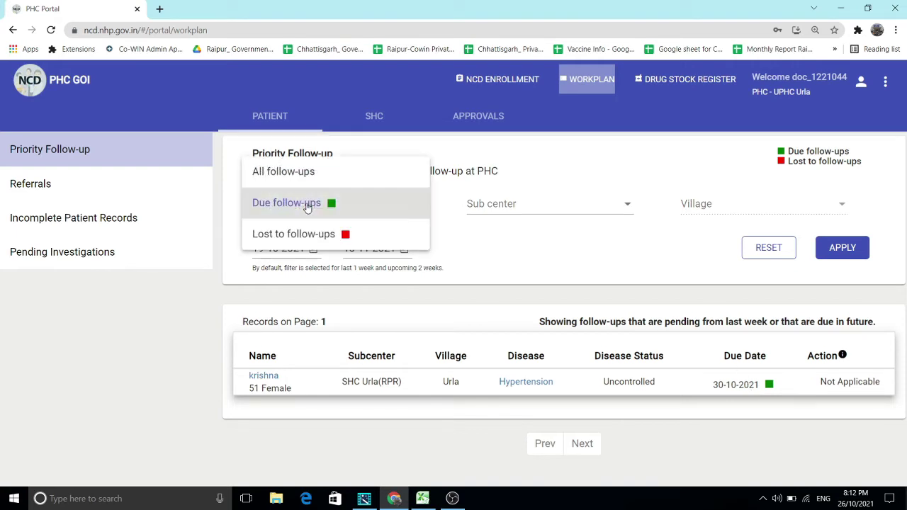
click(281, 236)
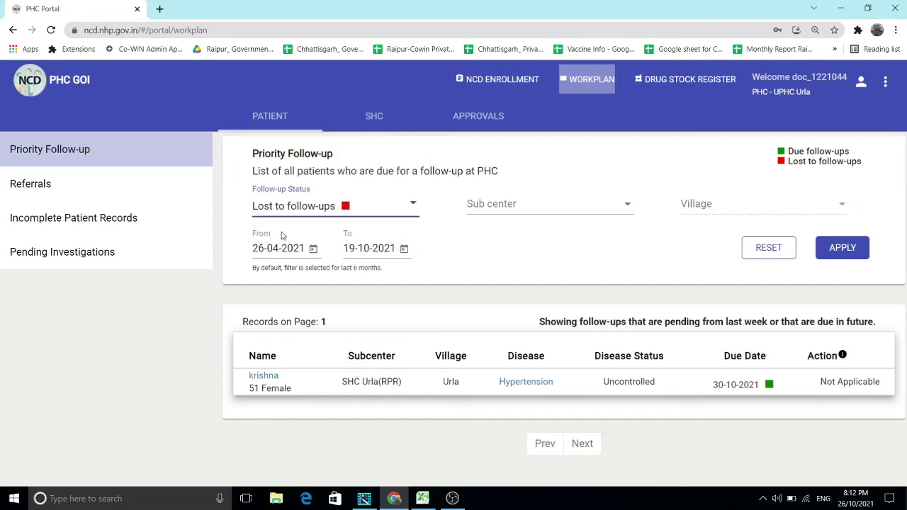
click(855, 260)
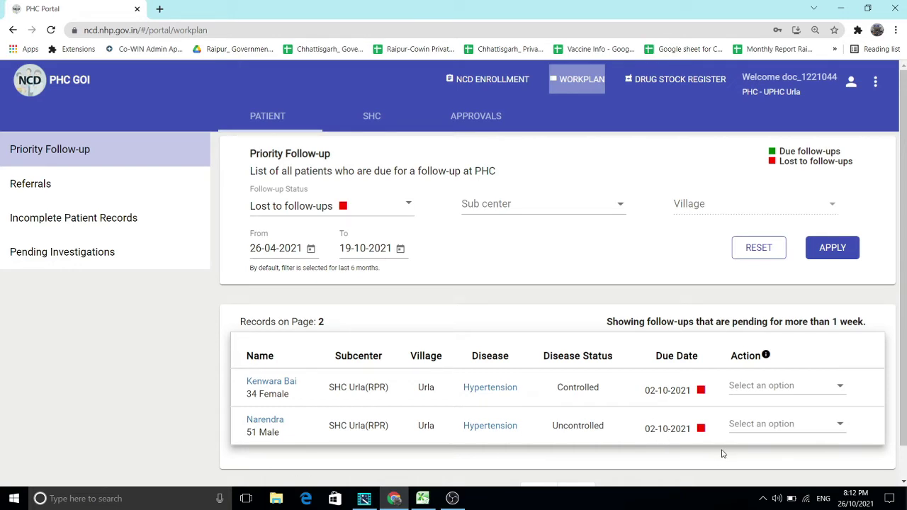
click(755, 392)
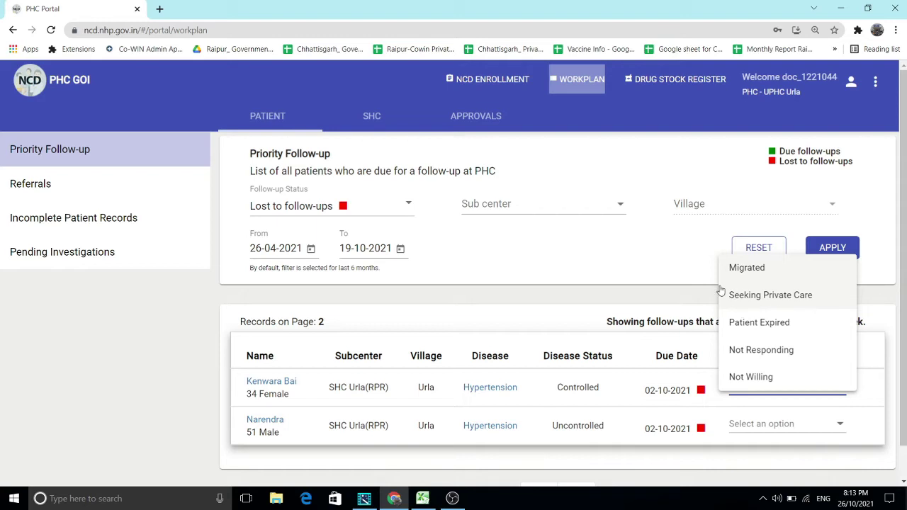
click(626, 268)
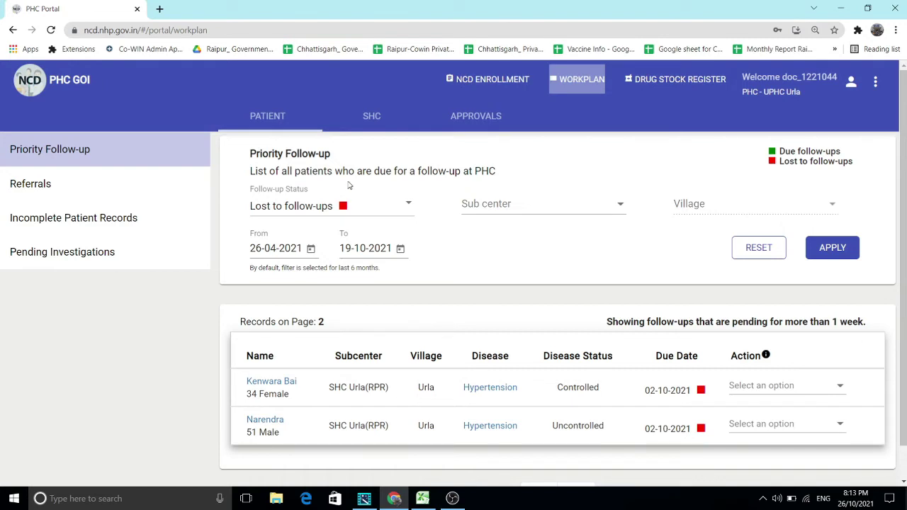
Set the Priority Follow-up status filter back to All follow-ups, apply it and review the full patient list
click(292, 206)
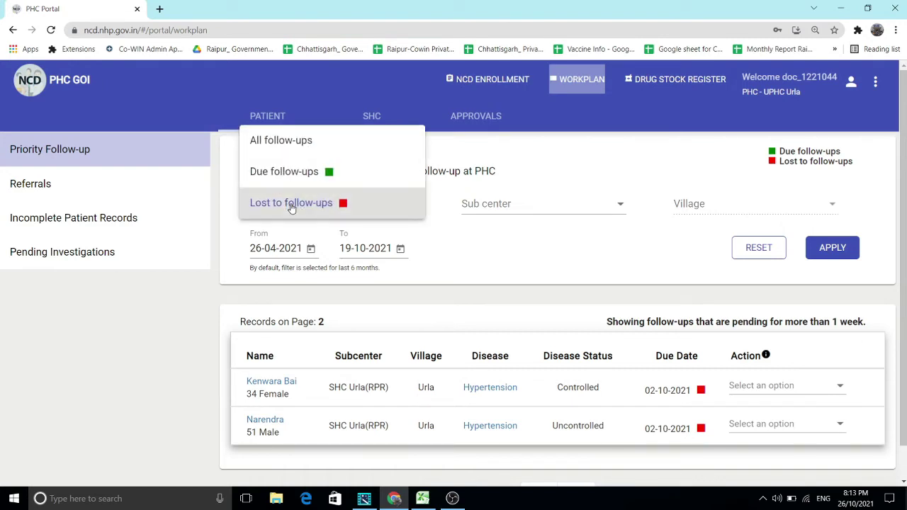
click(291, 143)
click(833, 247)
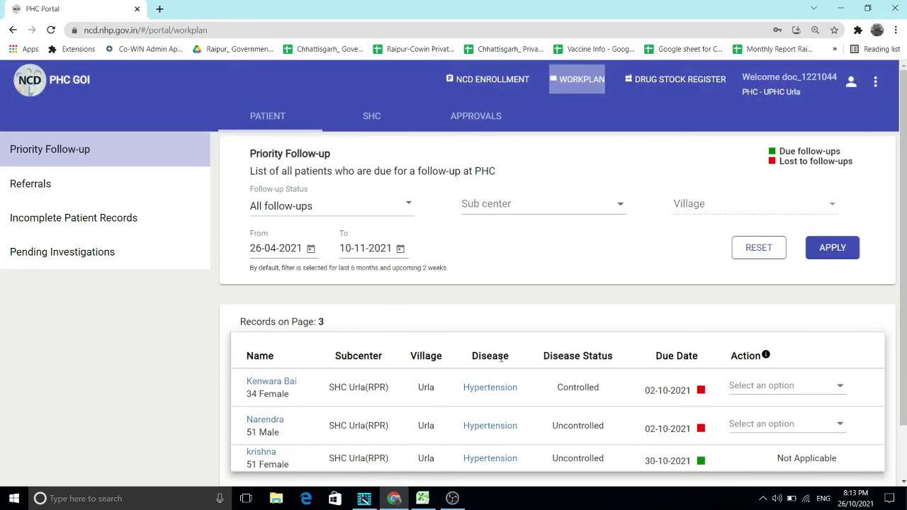
scroll(501, 358, down, 2)
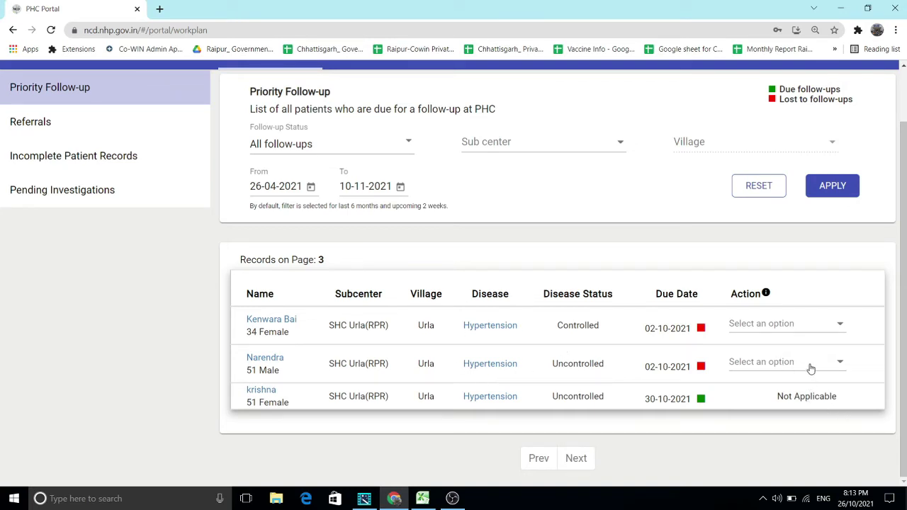
scroll(550, 253, up, 2)
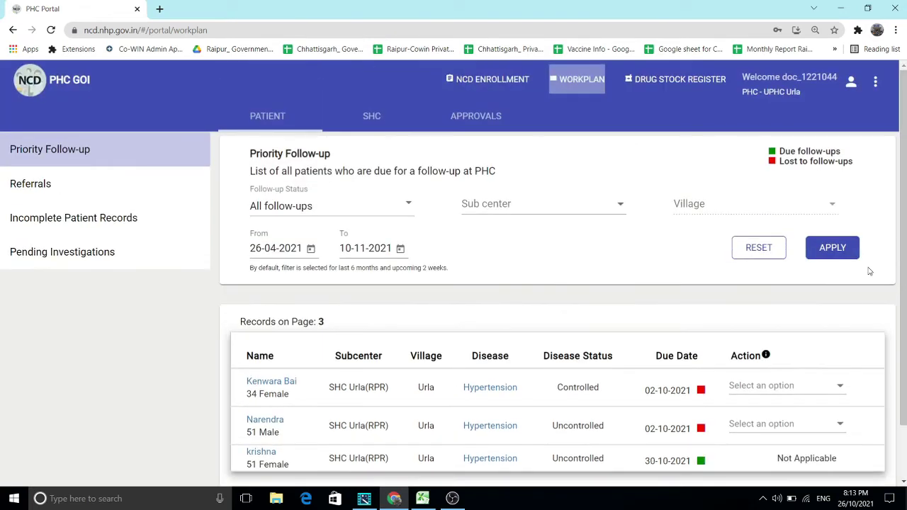
Open the Referrals list and filter it by the Referred By SHC status
click(61, 188)
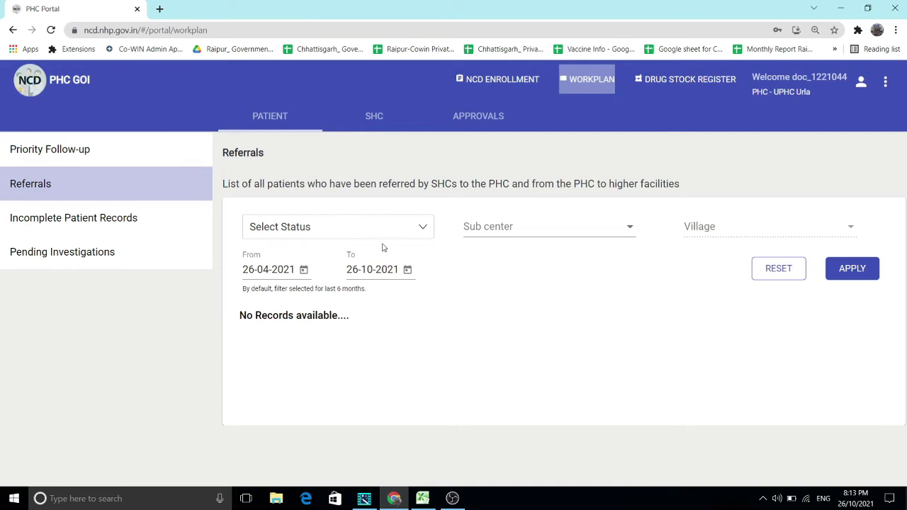
click(360, 240)
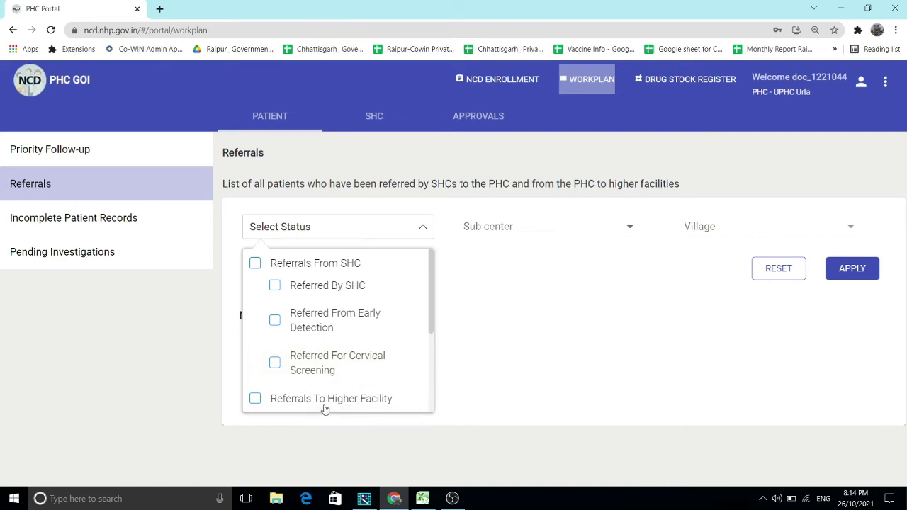
click(275, 286)
click(498, 271)
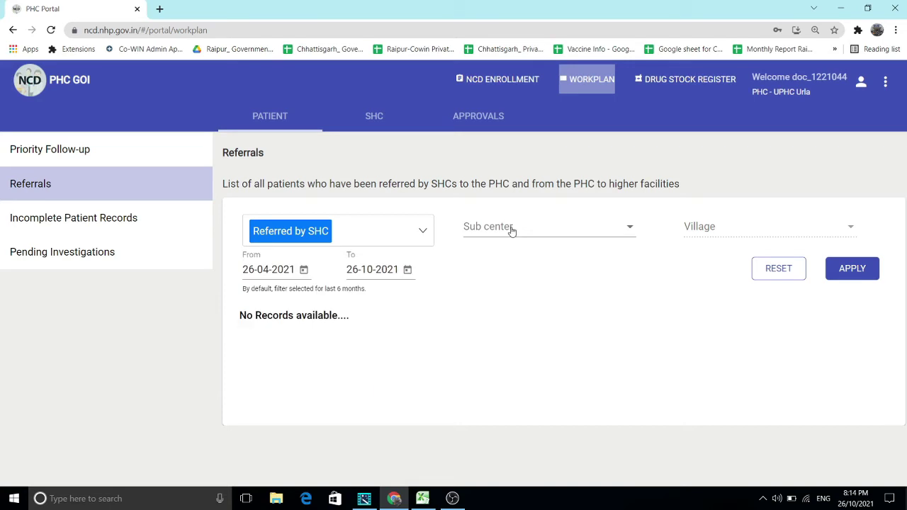
click(845, 277)
click(497, 228)
click(373, 328)
Change the Referrals status filter to Referrals To Higher Facility only, clearing Referred By SHC, and apply it
click(343, 234)
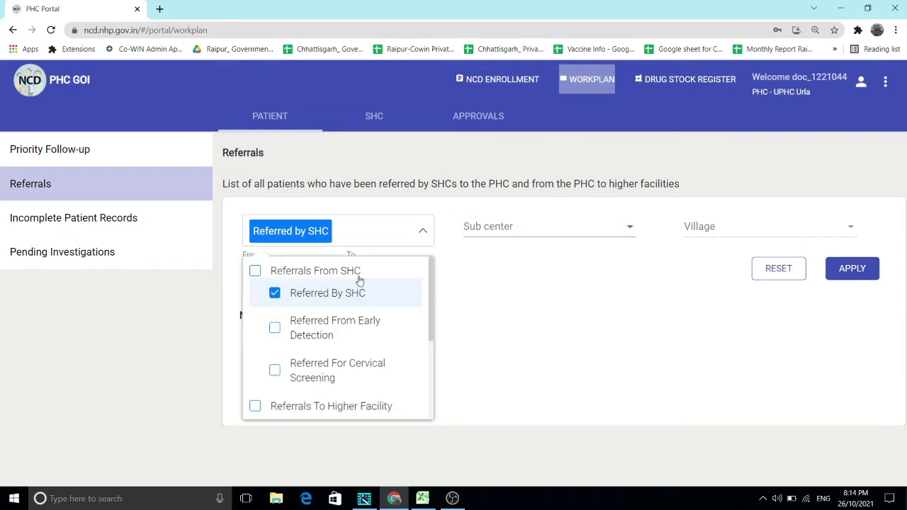
click(293, 409)
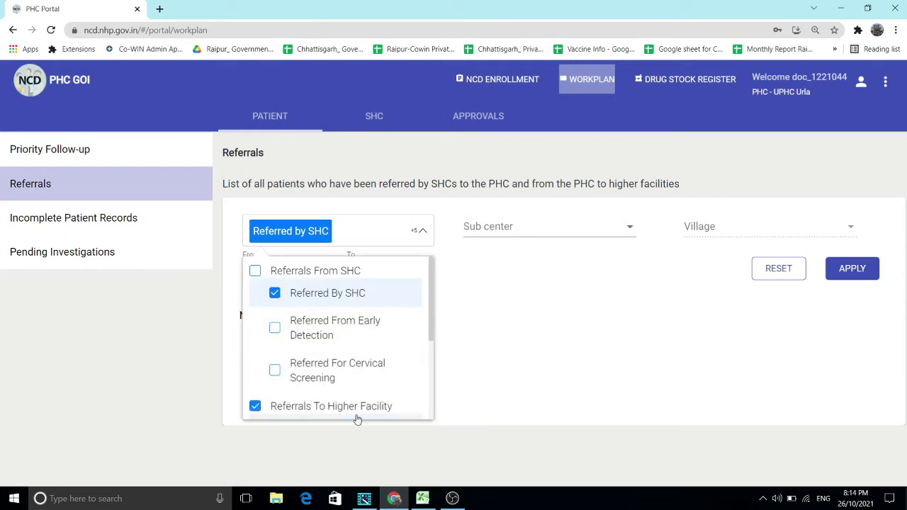
click(527, 272)
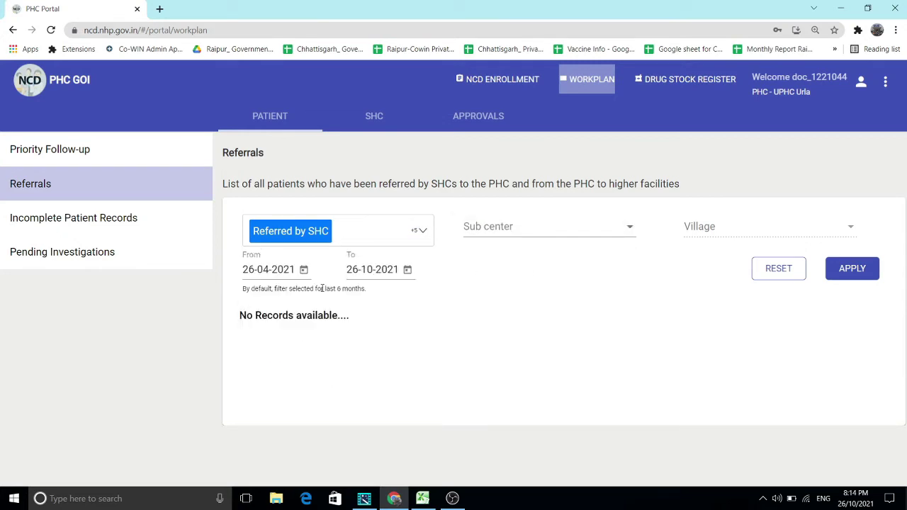
click(314, 242)
click(291, 299)
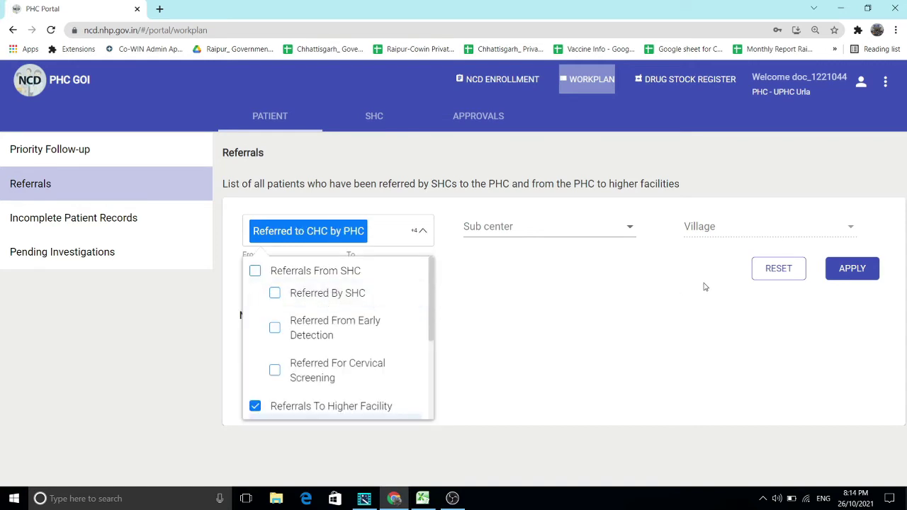
click(849, 270)
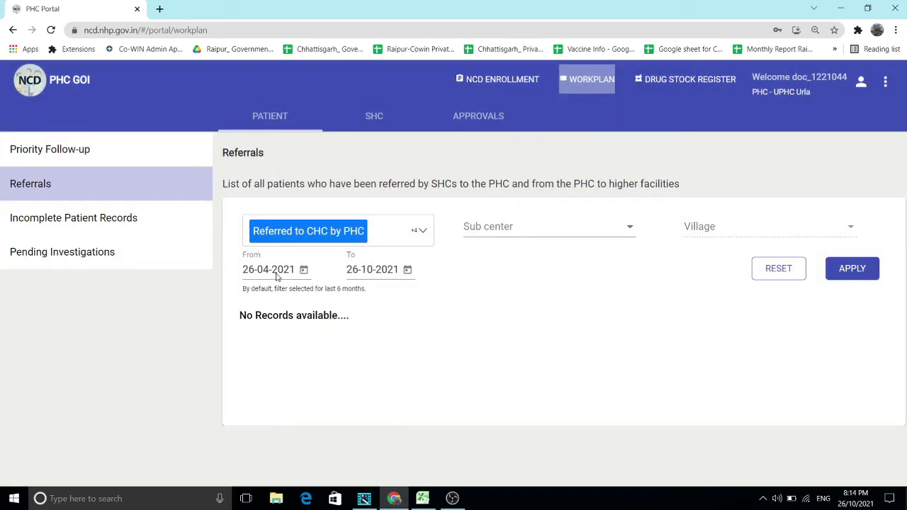
Filter the Referrals list by Referred For Cervical Screening only, and check the available sub centers without choosing one
click(278, 235)
click(275, 374)
click(262, 405)
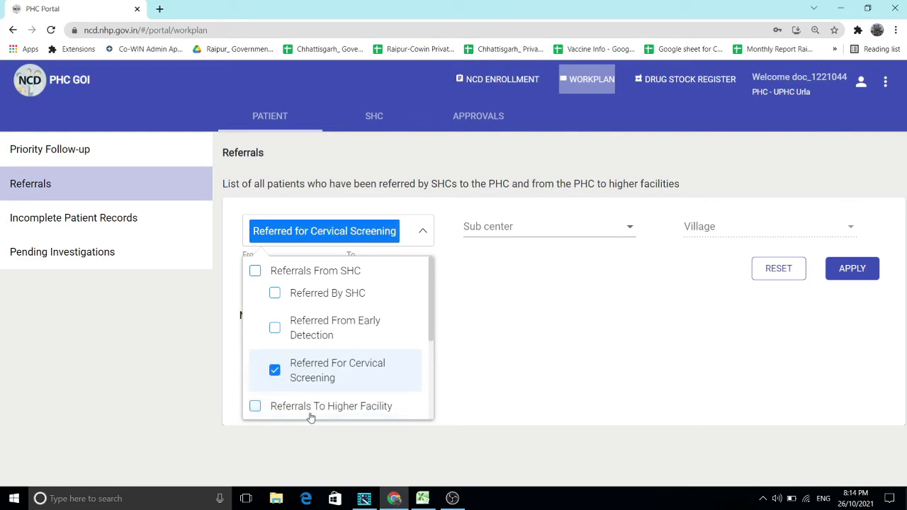
click(861, 279)
click(537, 224)
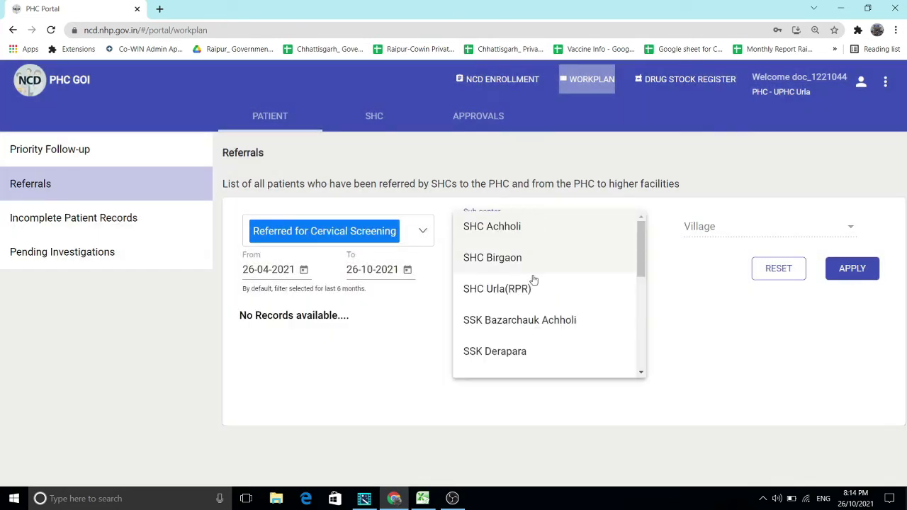
click(825, 324)
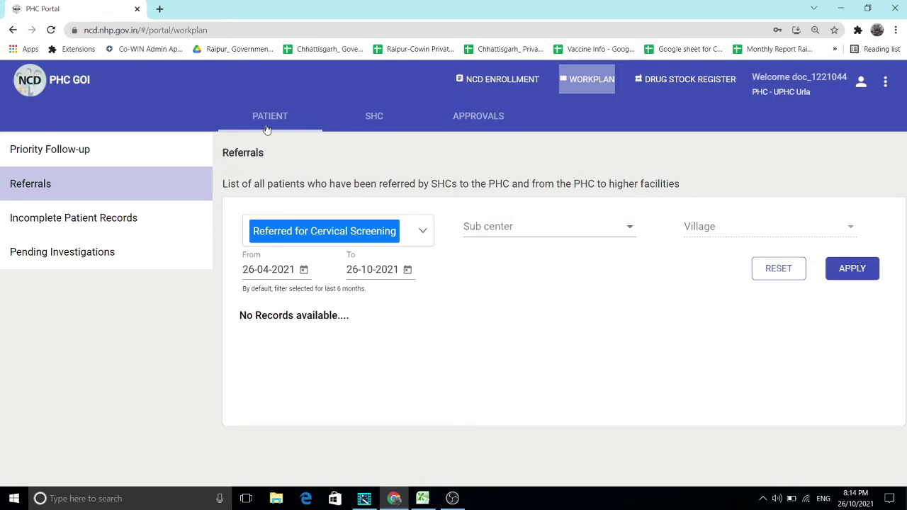
Review the workplan's subcenter-wise SHC summary and its current approvals, and return to the patient workplan
click(372, 121)
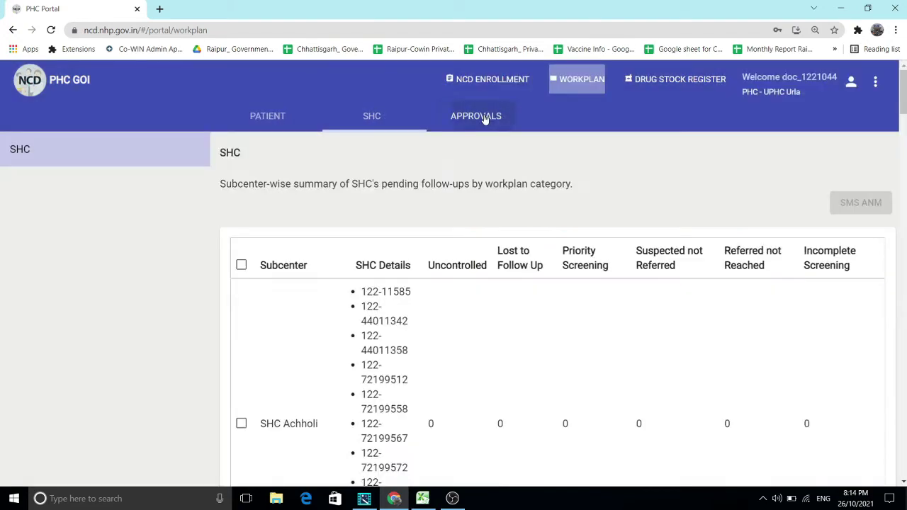
click(485, 117)
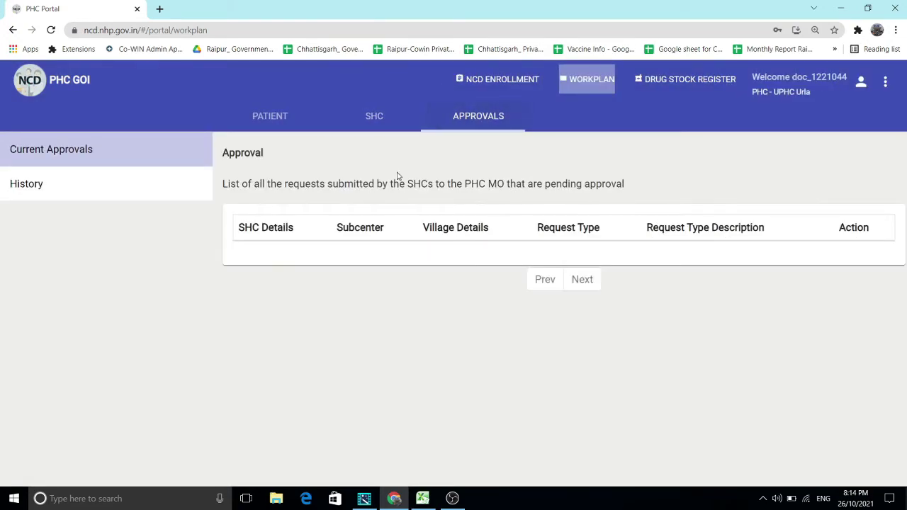
click(277, 116)
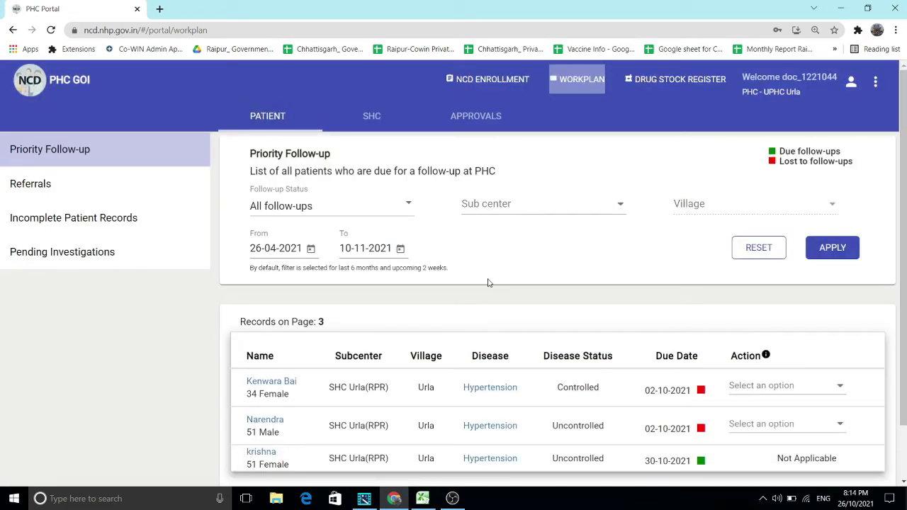
Display the Incomplete Patient Records list and open the record of the first patient in it
click(68, 219)
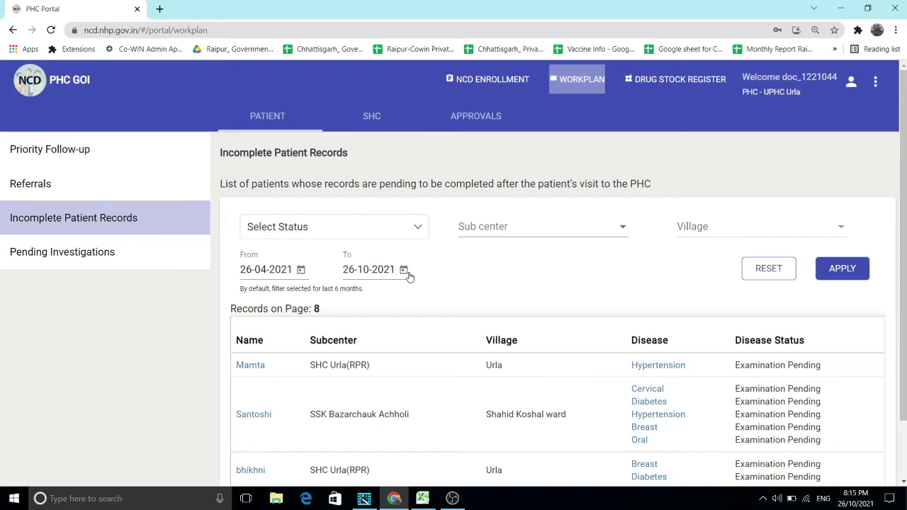
scroll(409, 276, down, 1)
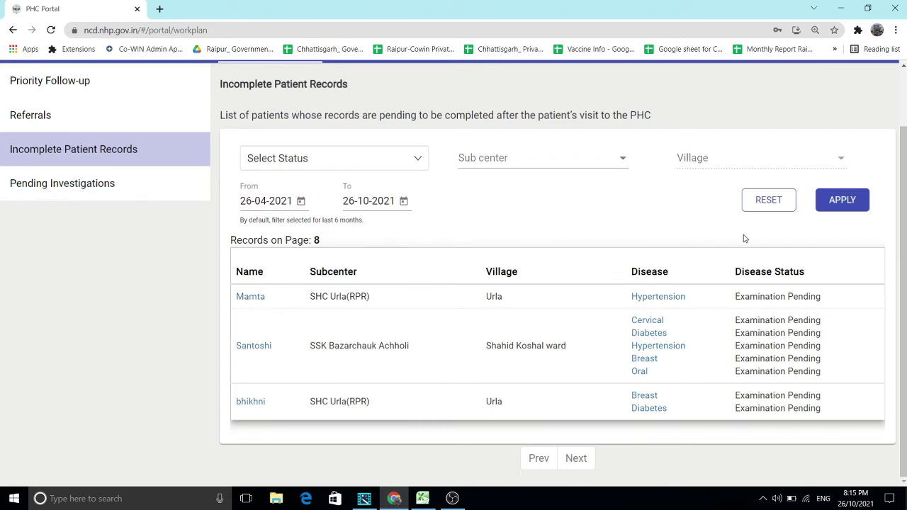
click(248, 298)
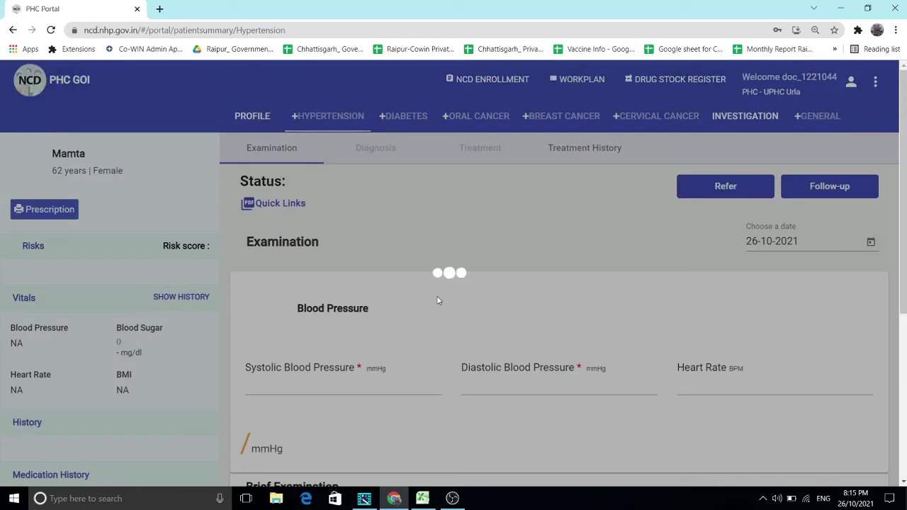
Review the patient's hypertension examination fields and the patient summary from Risks and Vitals through Investigation
scroll(437, 284, down, 2)
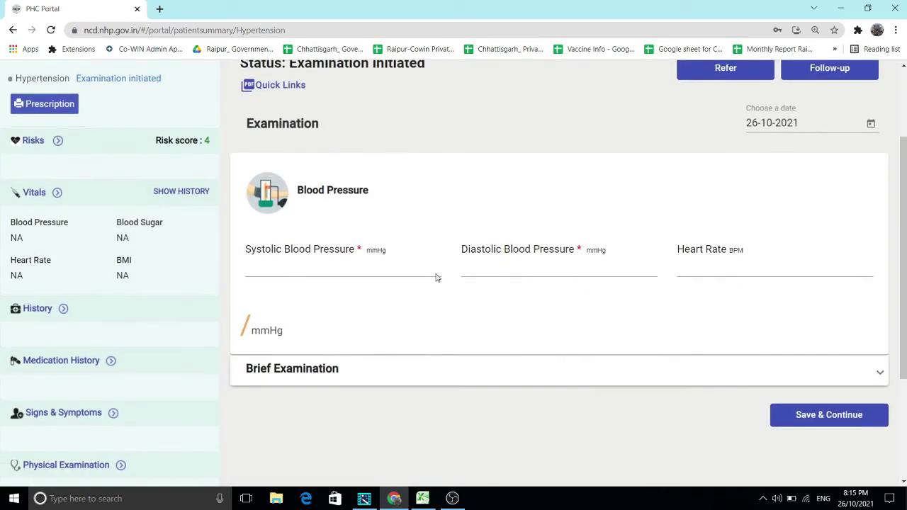
scroll(437, 278, down, 1)
scroll(436, 262, up, 1)
scroll(156, 344, down, 1)
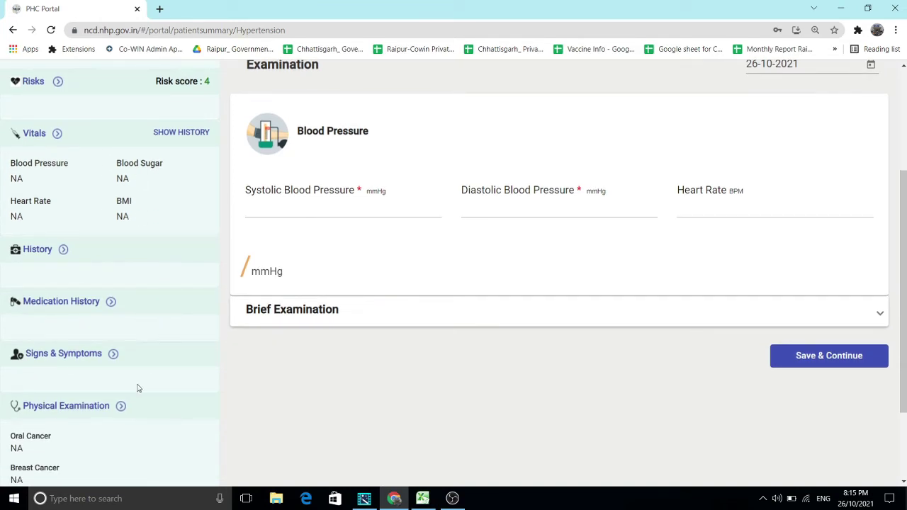
scroll(133, 369, down, 2)
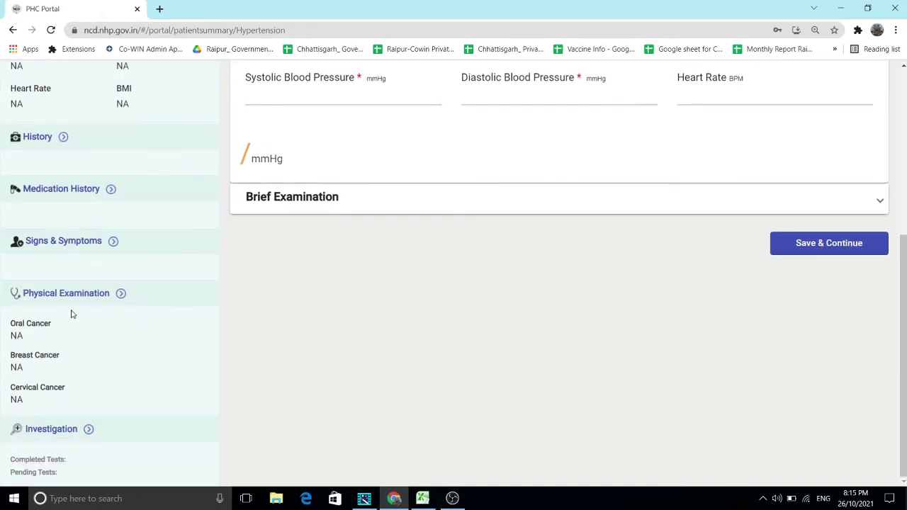
scroll(290, 329, up, 3)
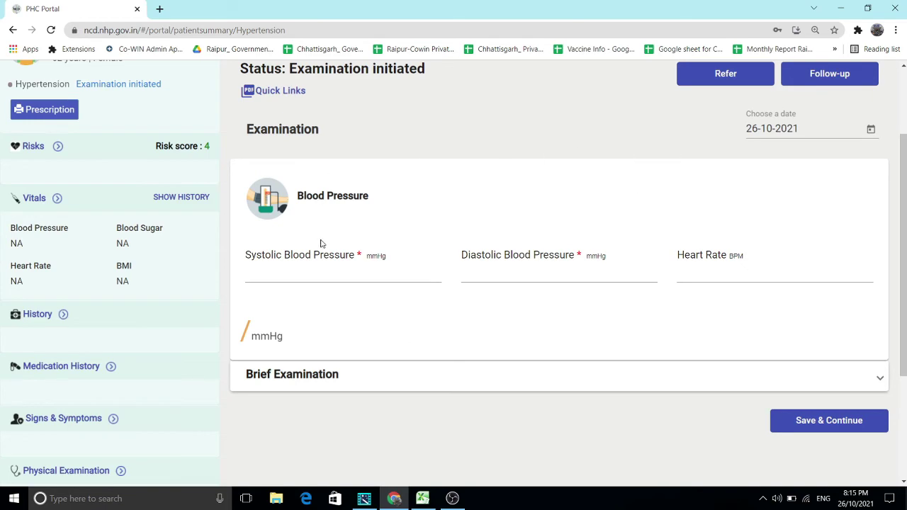
Review the hypertension Examination page again, from the Refer and Follow-up options and examination date to the blood pressure fields and Brief Examination
scroll(638, 239, up, 2)
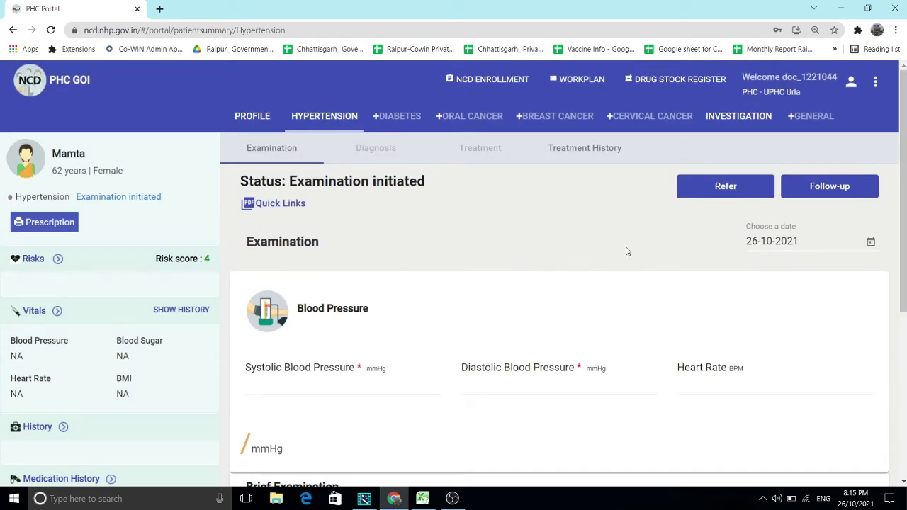
scroll(638, 259, down, 4)
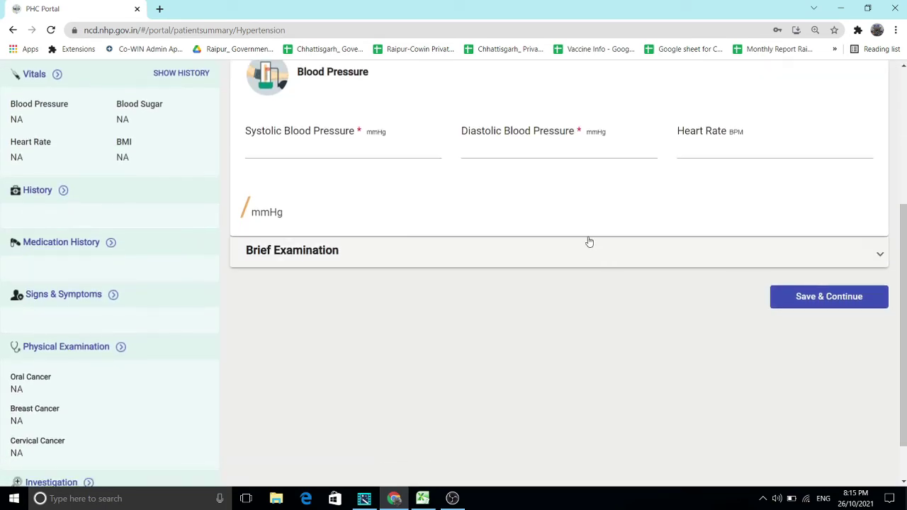
scroll(589, 242, up, 2)
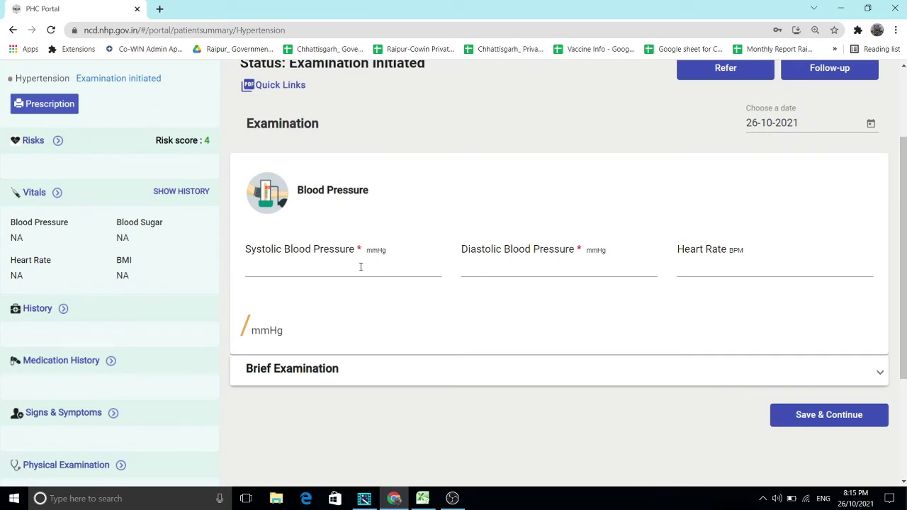
scroll(315, 127, up, 2)
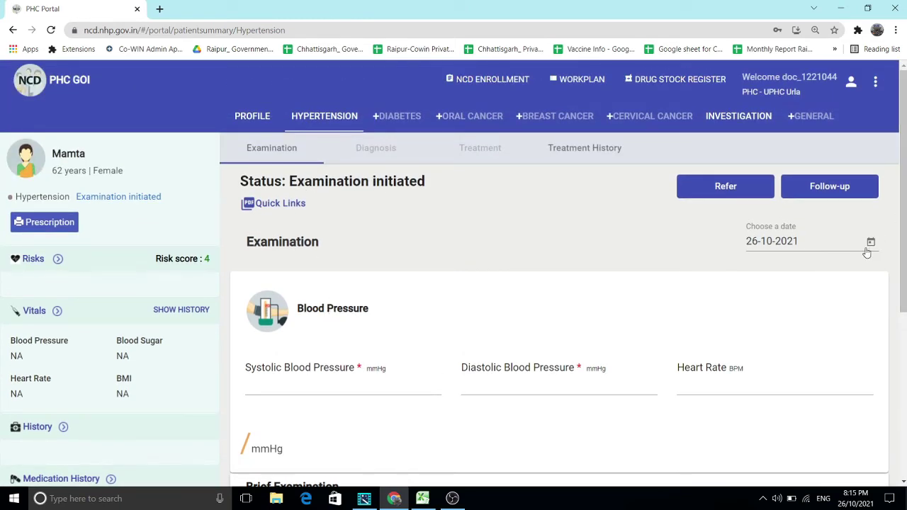
scroll(749, 405, down, 2)
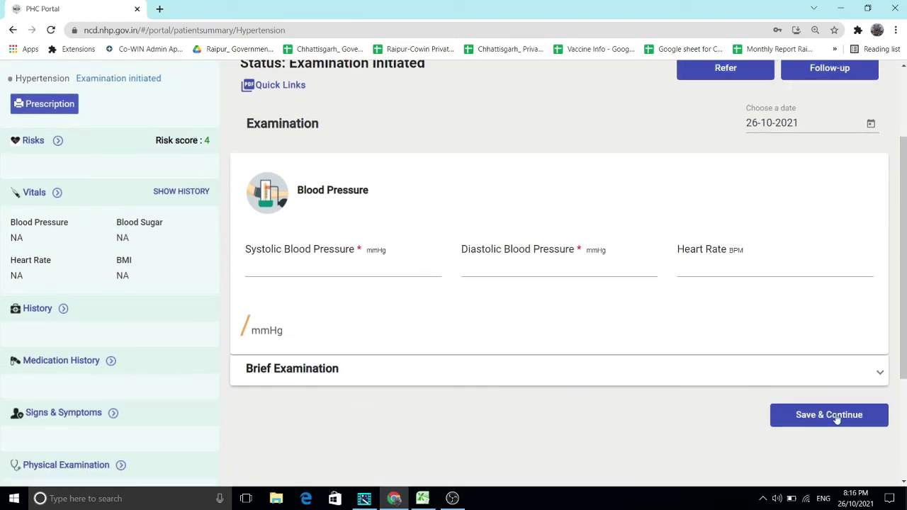
scroll(624, 280, up, 2)
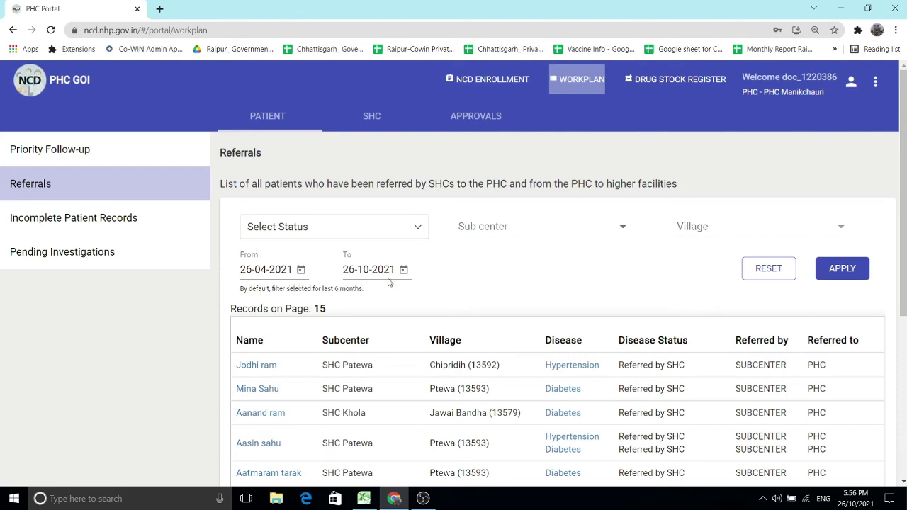
Look through the diseases and disease statuses in the Referrals list, and open the record of the first patient in it
scroll(389, 282, down, 1)
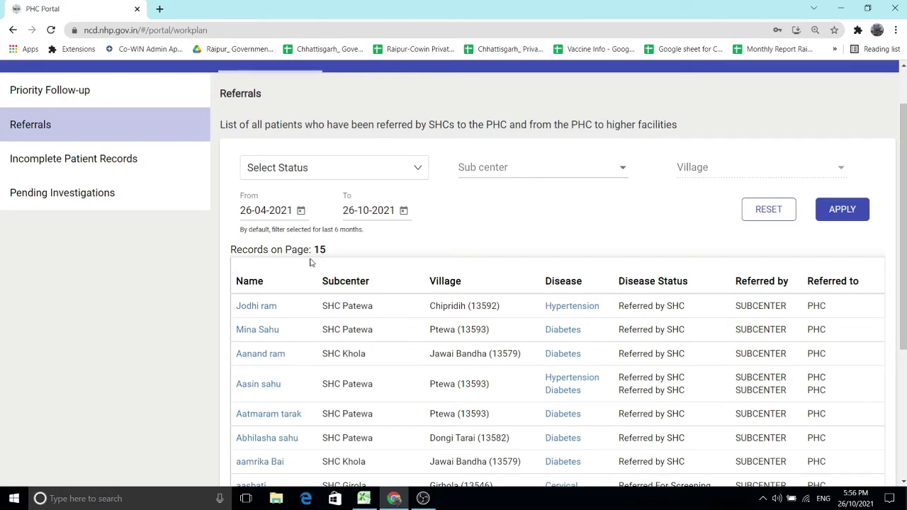
scroll(310, 262, down, 2)
scroll(409, 276, down, 2)
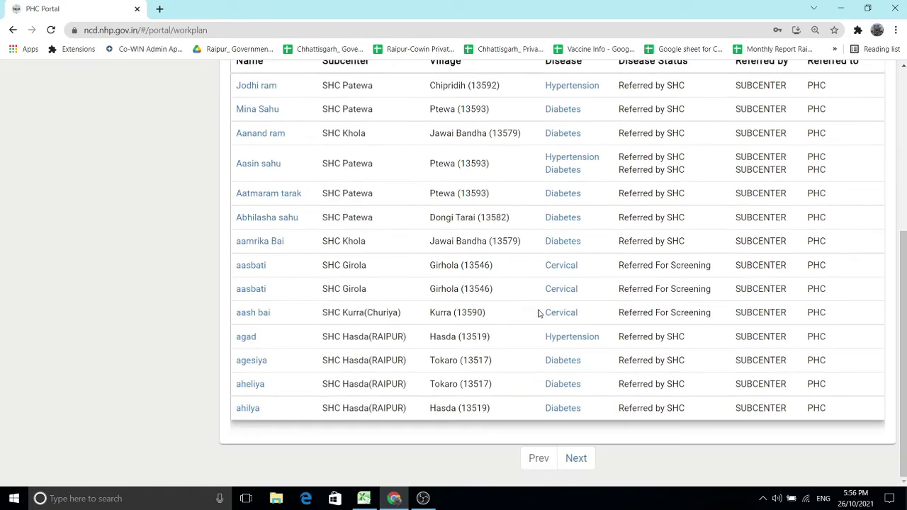
scroll(489, 337, up, 3)
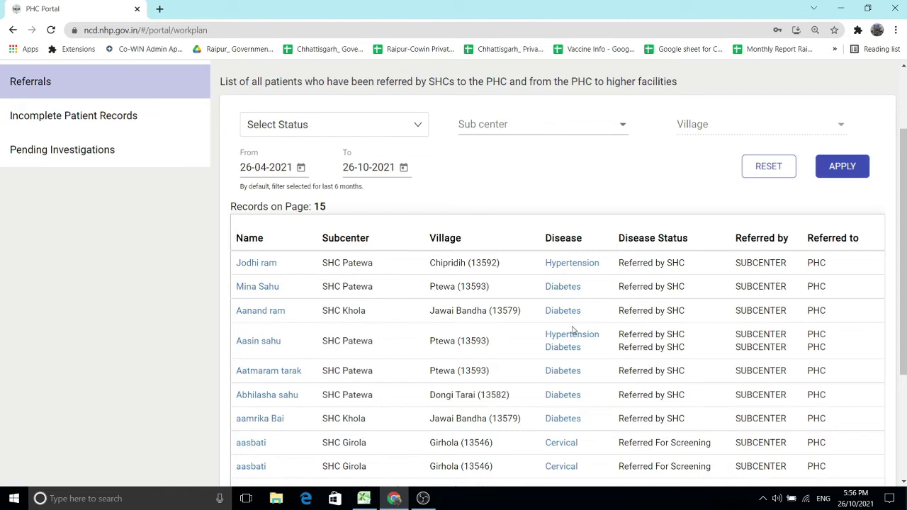
scroll(573, 330, down, 2)
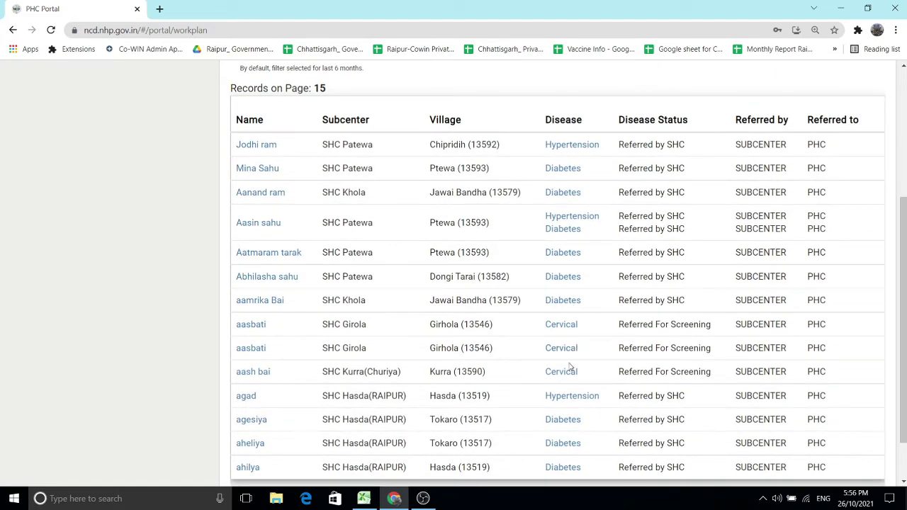
scroll(571, 379, down, 1)
scroll(572, 332, up, 3)
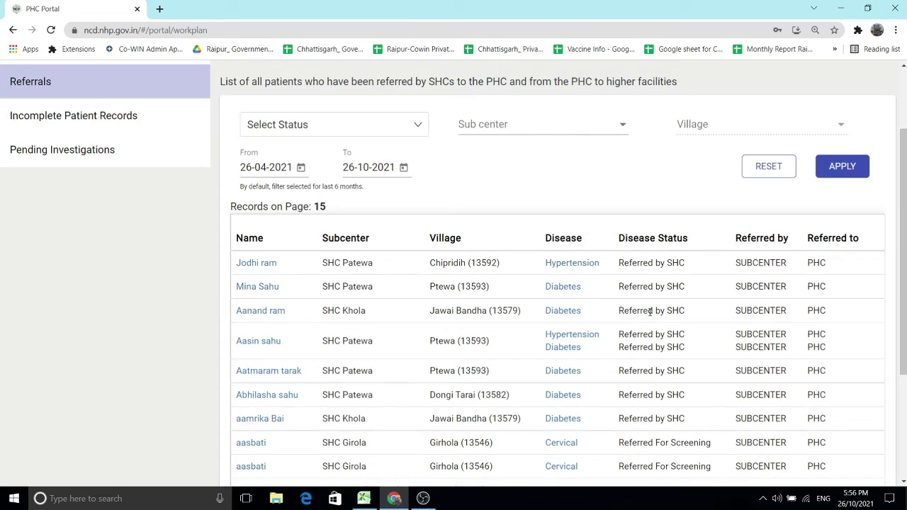
scroll(290, 319, up, 2)
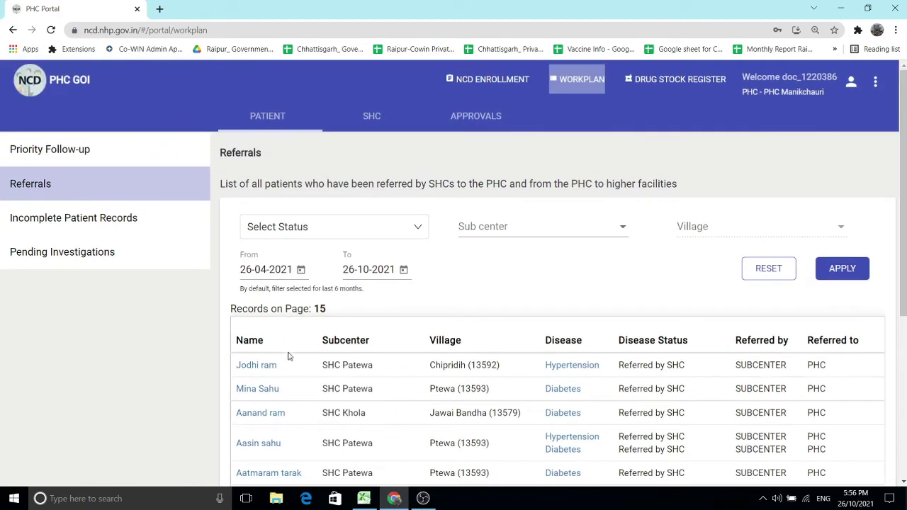
click(251, 369)
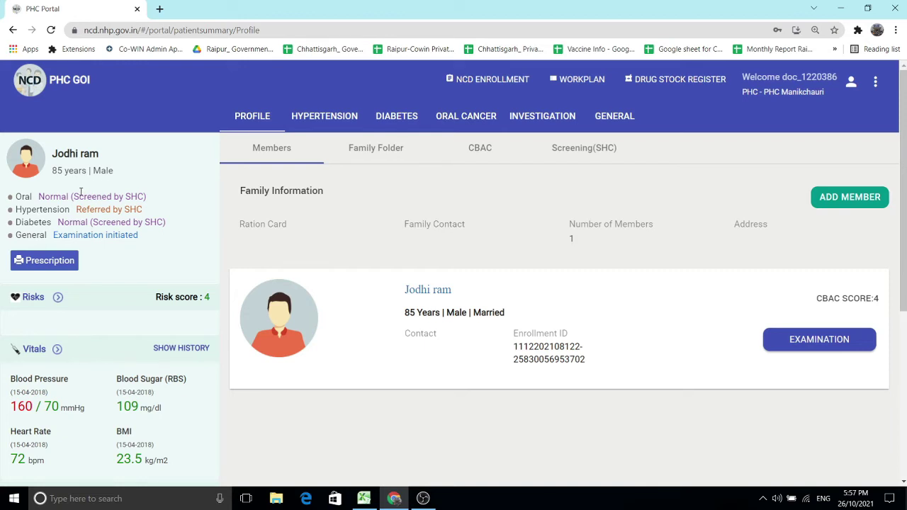
Open the patient's CBAC form from the Risks summary and review the Part A risk assessment answers and score
scroll(80, 192, down, 1)
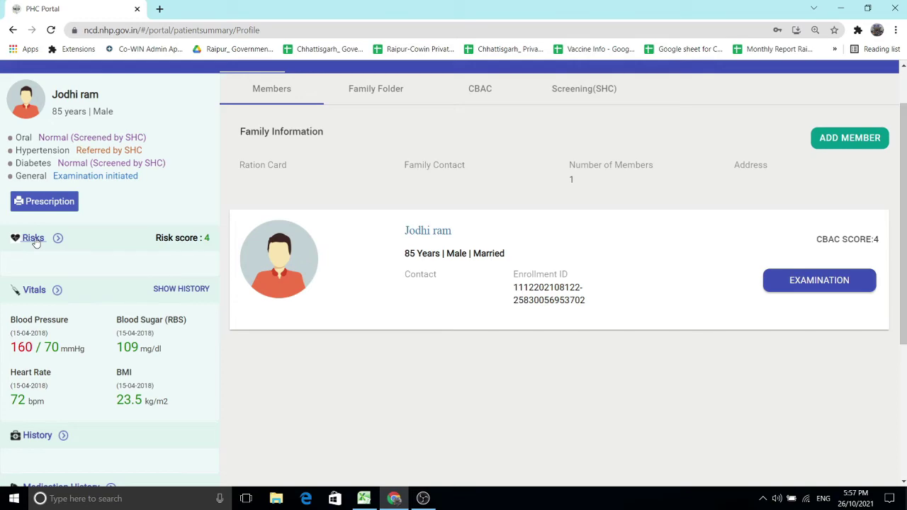
click(61, 238)
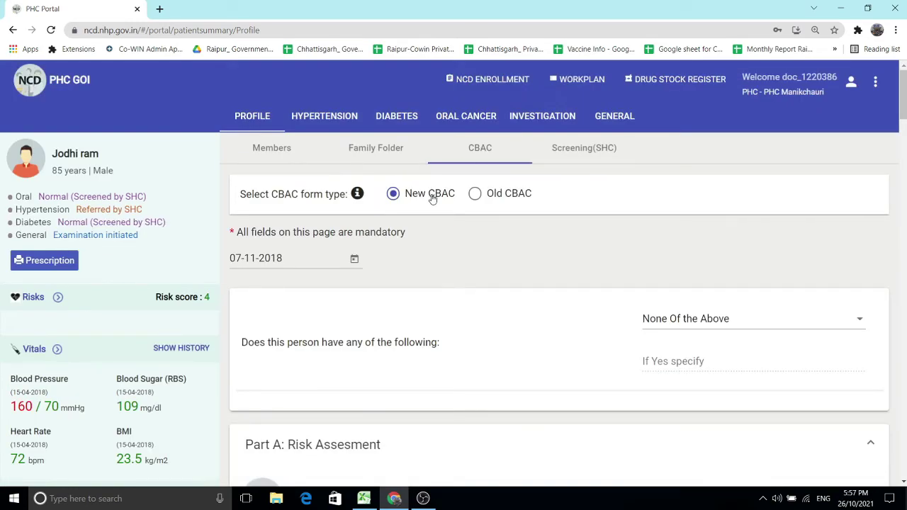
scroll(422, 212, down, 3)
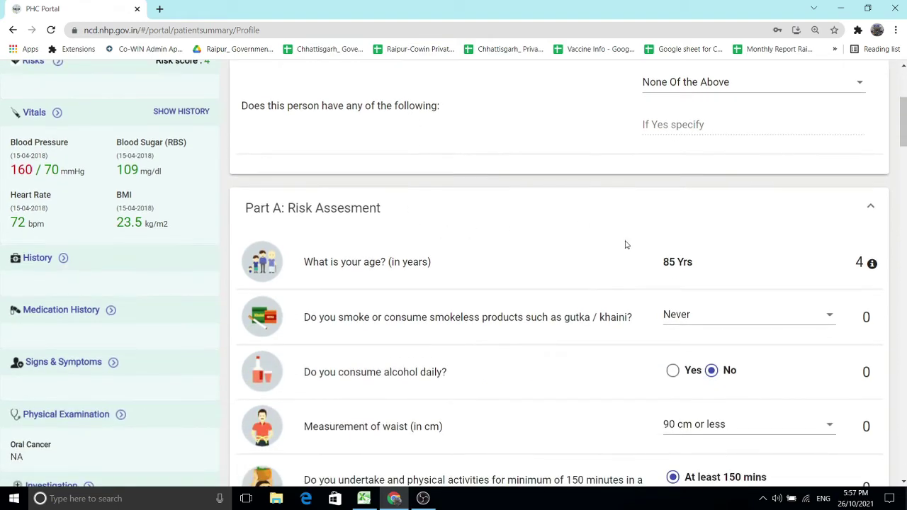
scroll(373, 226, down, 1)
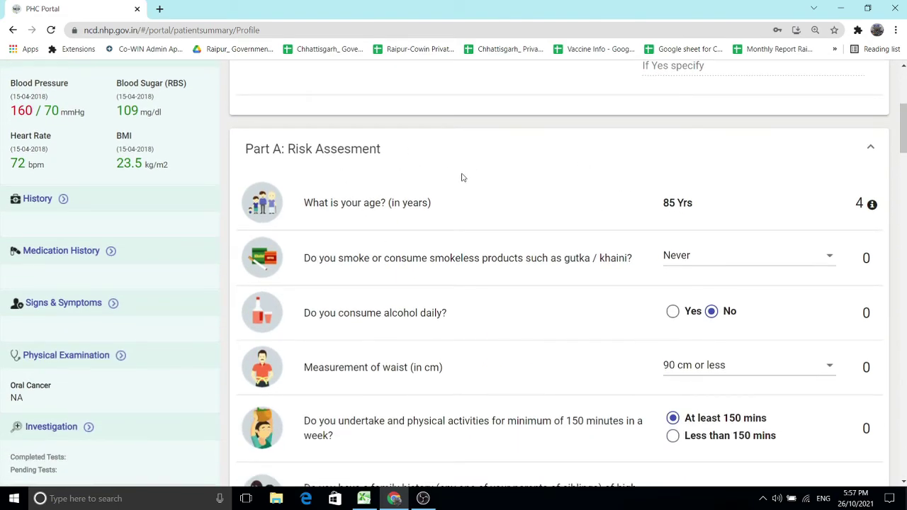
scroll(525, 191, down, 1)
scroll(703, 224, down, 2)
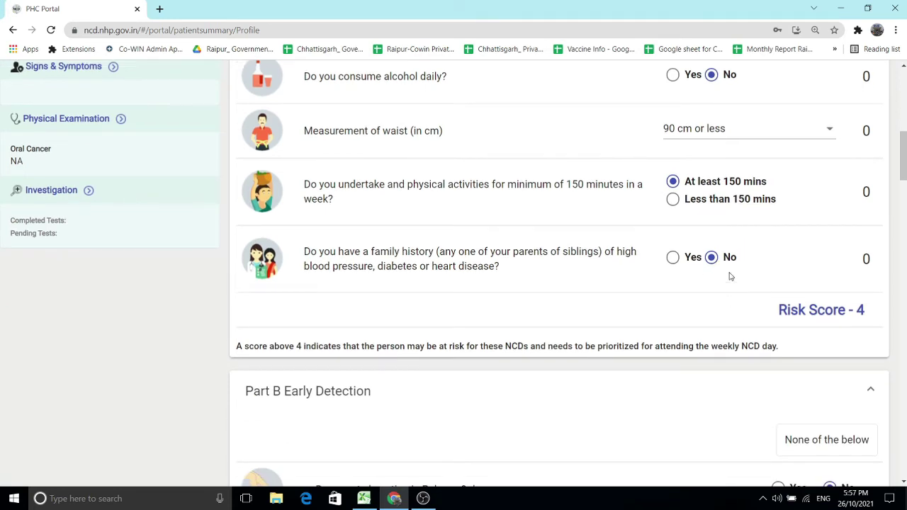
scroll(780, 274, down, 1)
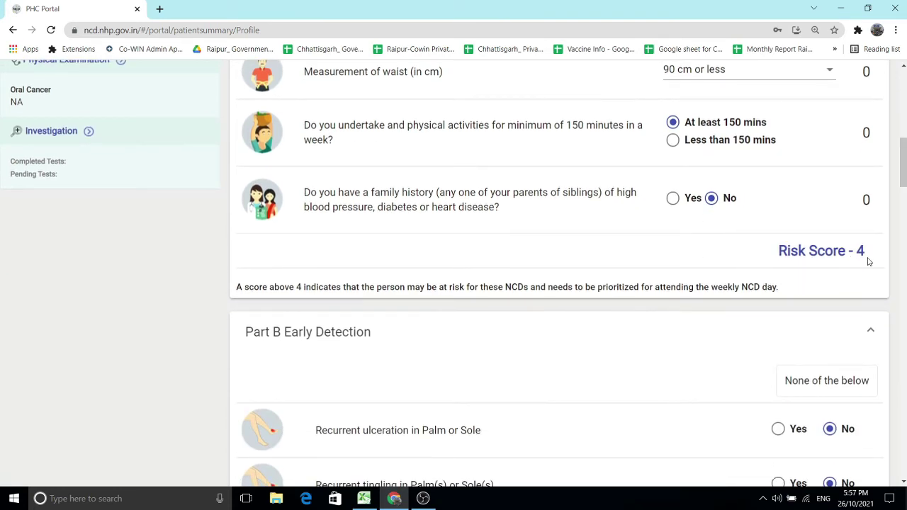
Review the rest of the CBAC form, from Part B Early Detection to Part D PHQ2, and return to its beginning
scroll(796, 249, down, 4)
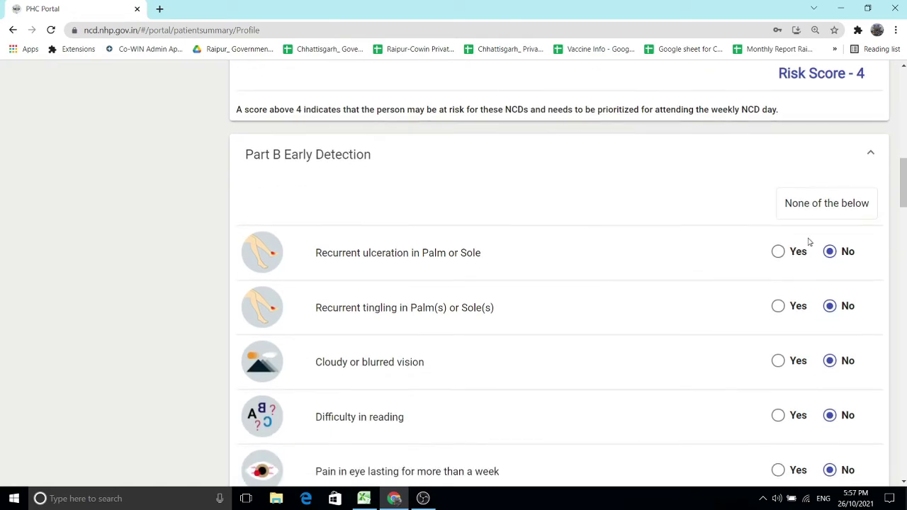
scroll(822, 241, down, 12)
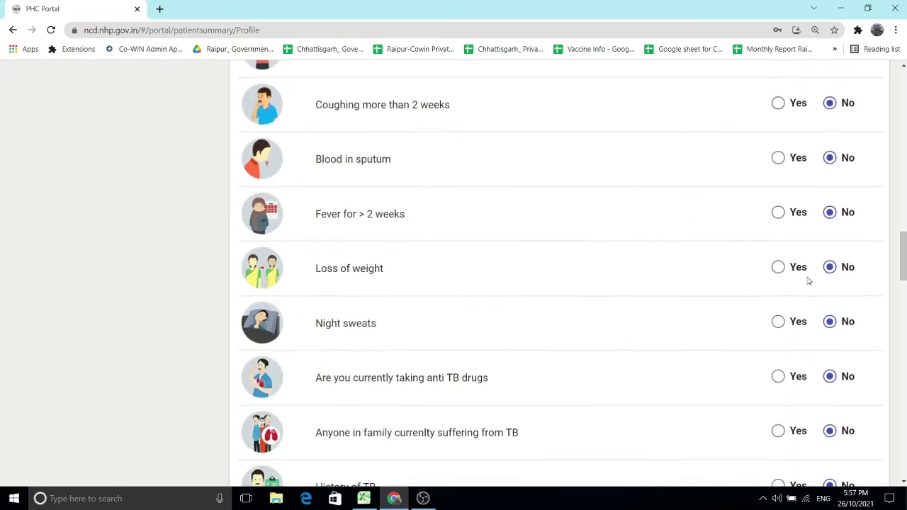
scroll(806, 284, down, 16)
scroll(787, 263, up, 5)
scroll(769, 244, up, 12)
scroll(780, 277, down, 20)
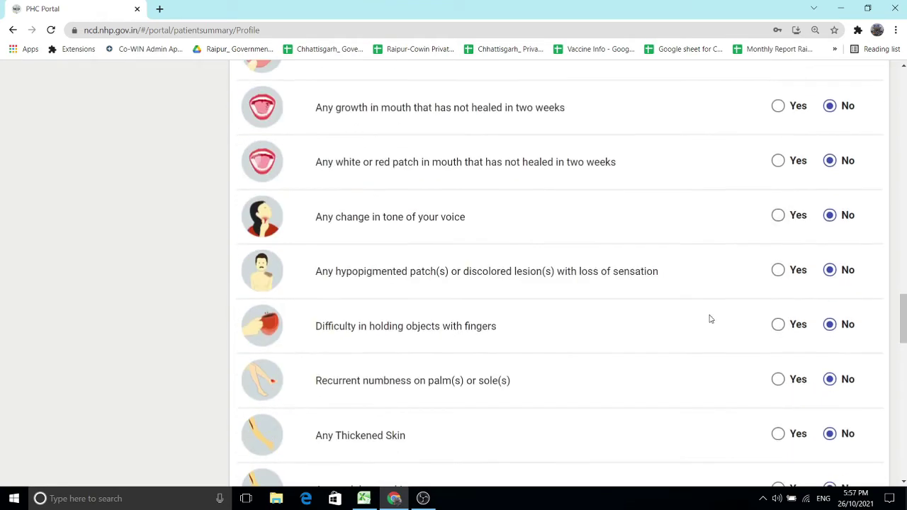
scroll(705, 330, down, 5)
scroll(702, 324, down, 3)
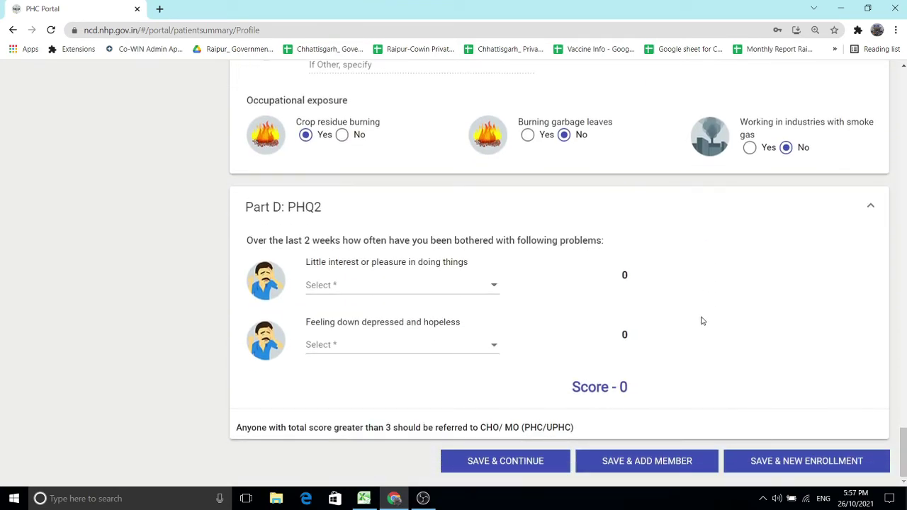
scroll(698, 321, up, 15)
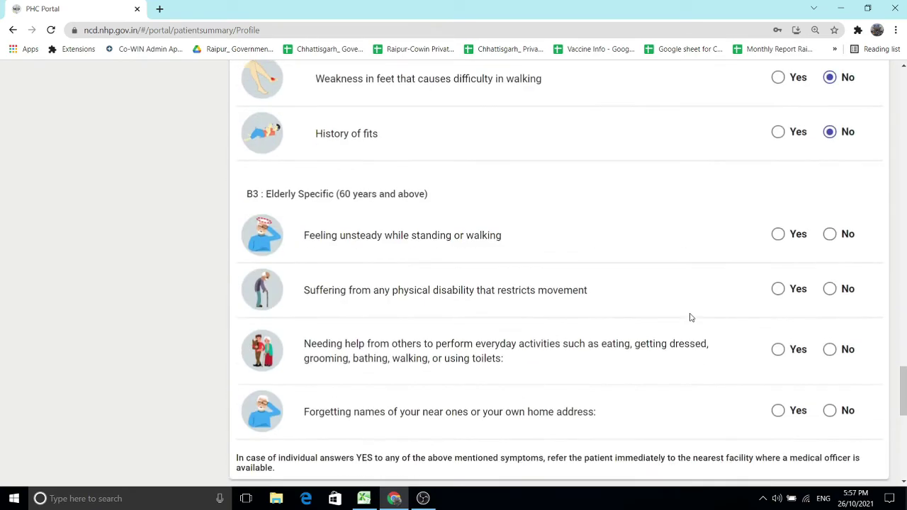
scroll(691, 318, up, 15)
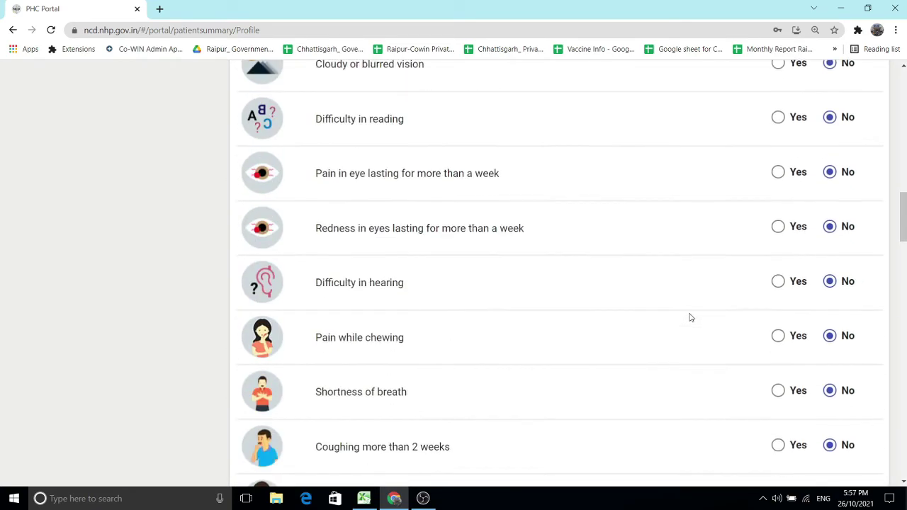
scroll(691, 318, up, 4)
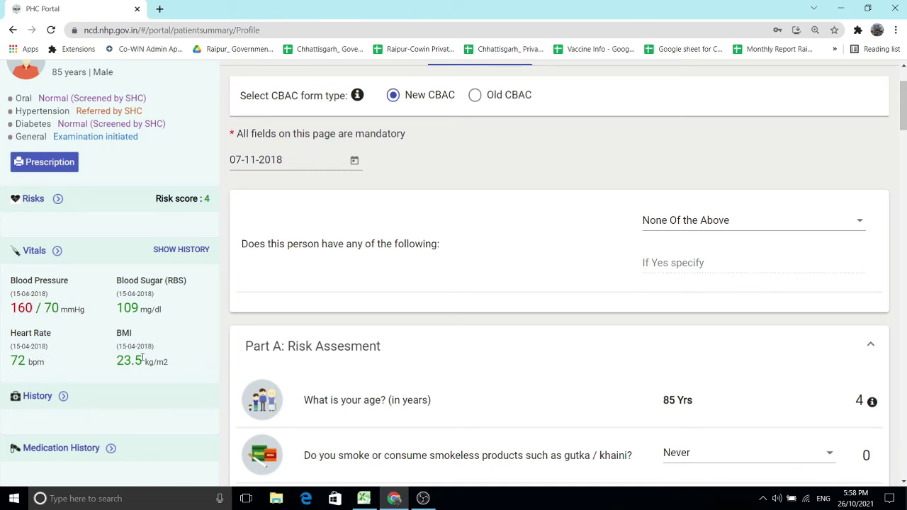
Open the patient's Vitals assessment and go through the systolic, diastolic and heart rate fields without entering readings
click(56, 253)
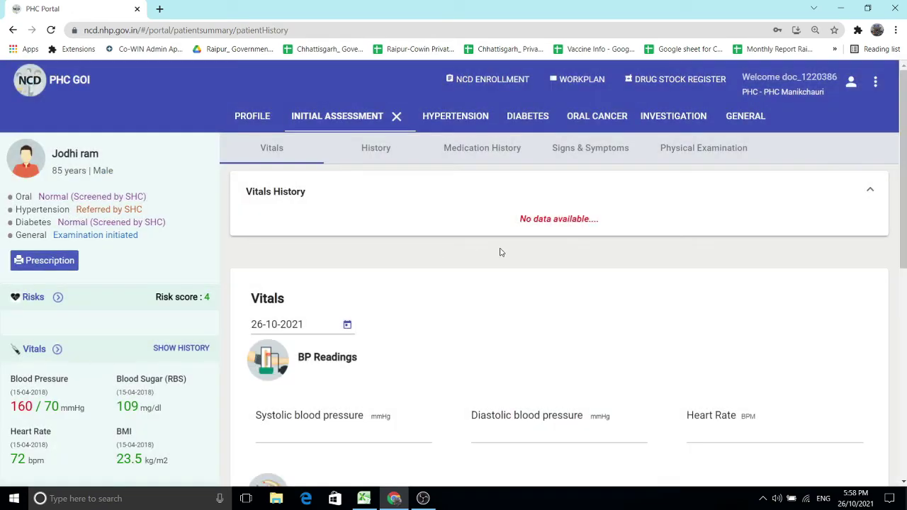
scroll(495, 254, down, 3)
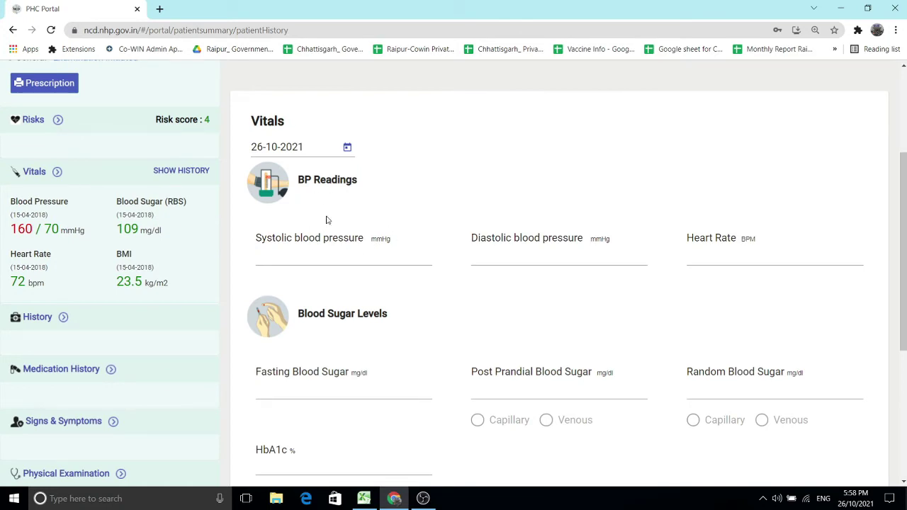
click(312, 265)
click(492, 260)
click(731, 258)
drag(49, 216, 17, 216)
click(386, 153)
click(335, 257)
click(572, 257)
Review the Blood Sugar Levels and Measurements fields, and check the Waist Circumference options without choosing one
scroll(567, 255, down, 2)
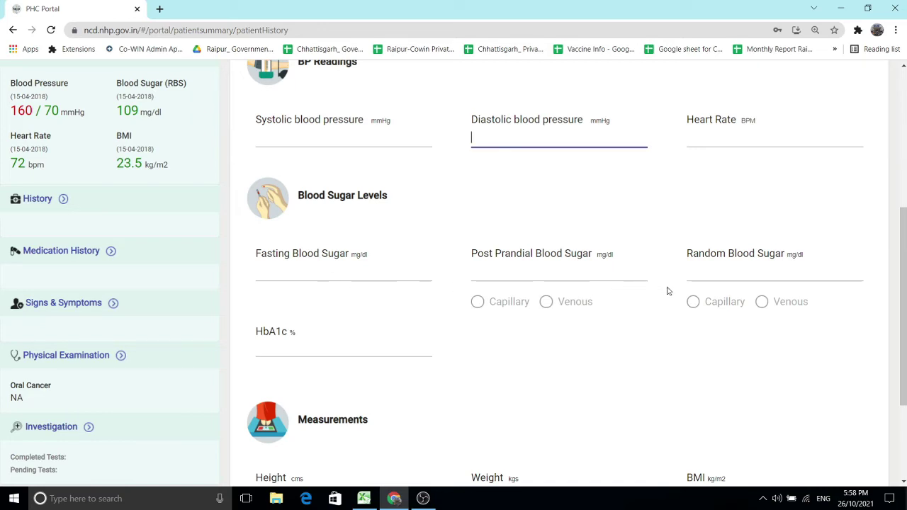
scroll(790, 281, down, 1)
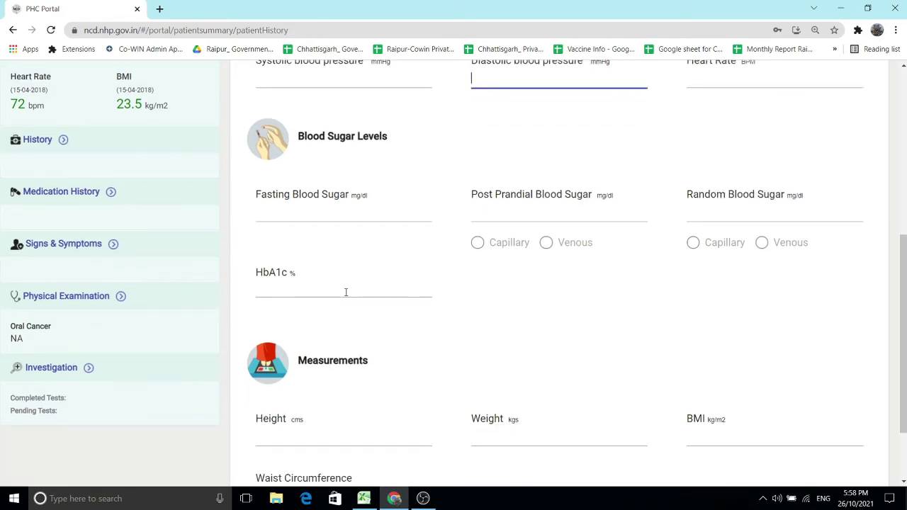
scroll(345, 292, down, 1)
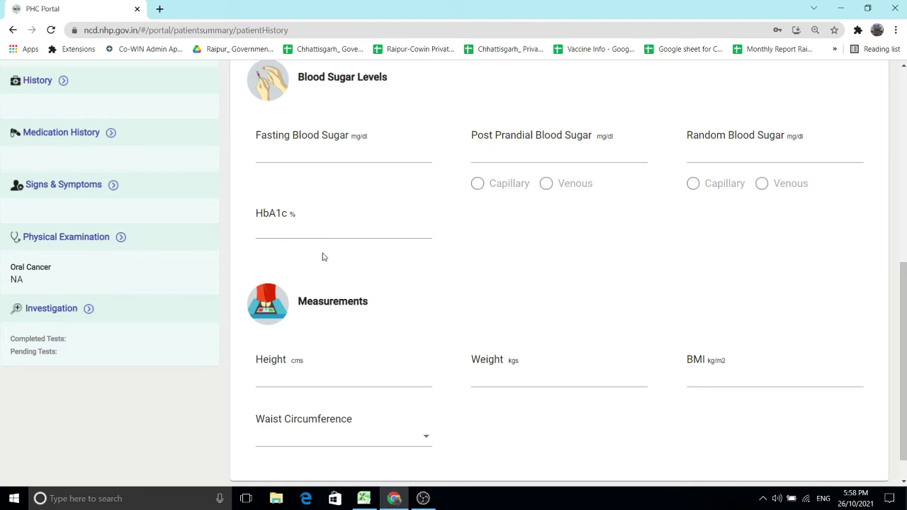
scroll(321, 254, down, 1)
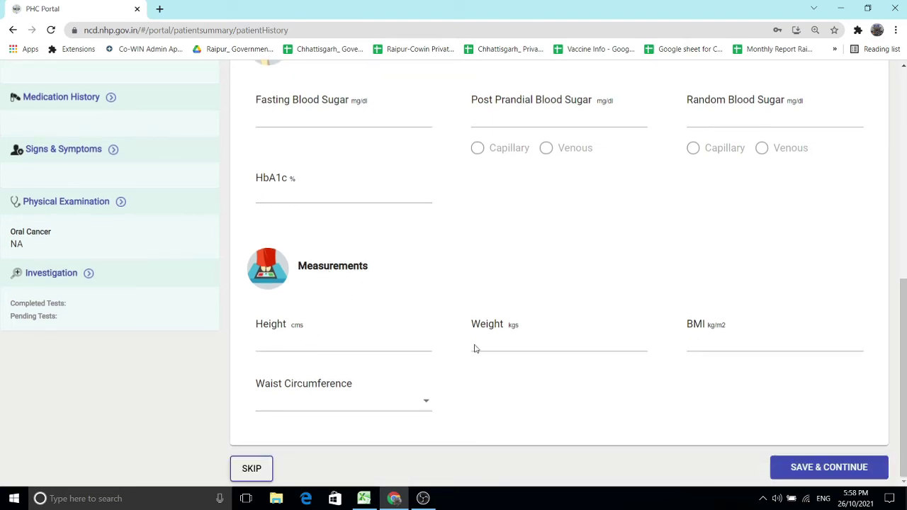
click(266, 342)
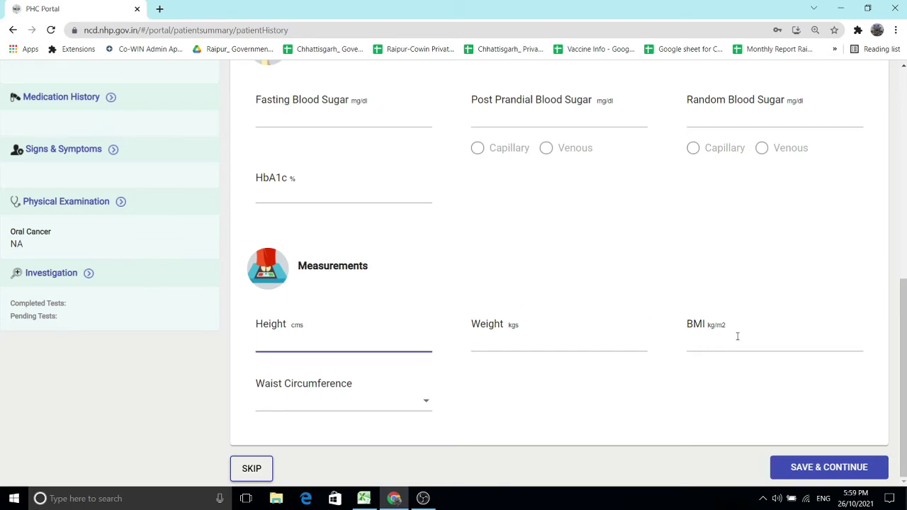
click(424, 406)
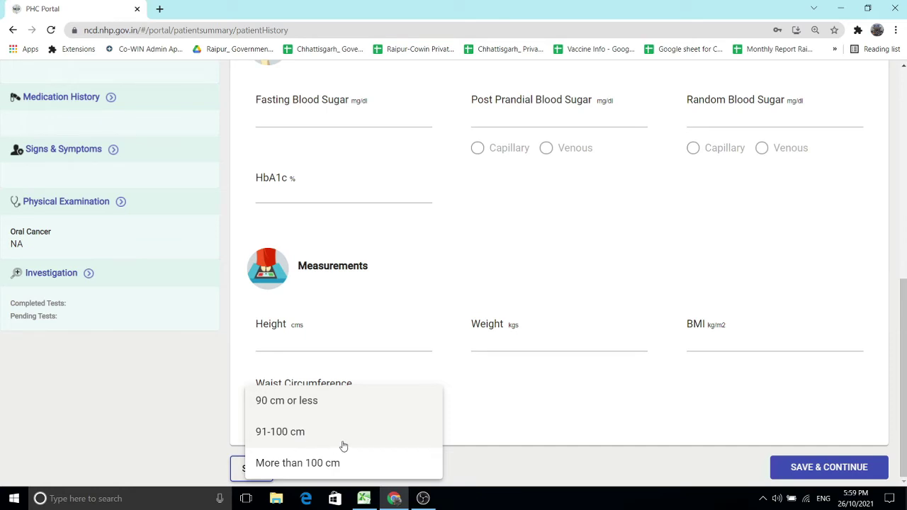
click(502, 440)
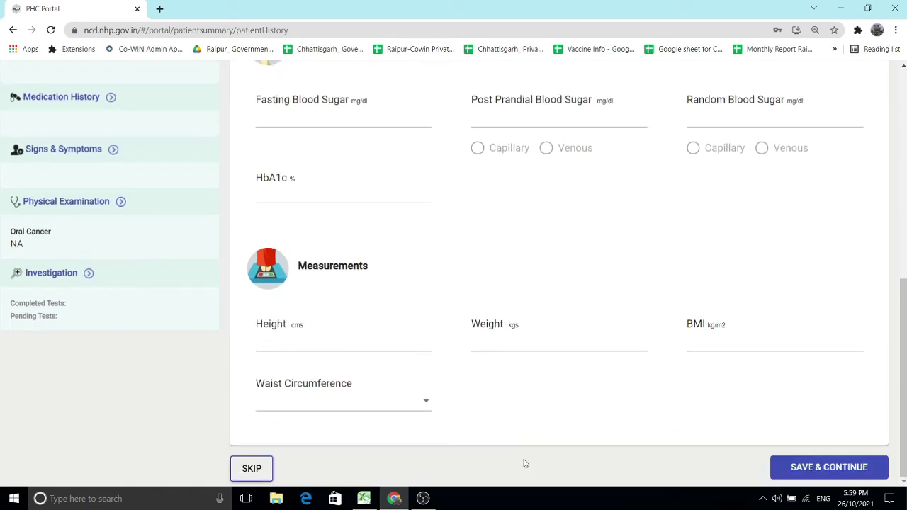
Review the Vitals form again, from BP Readings through Measurements, alongside the patient's earlier readings in the summary
scroll(612, 411, up, 2)
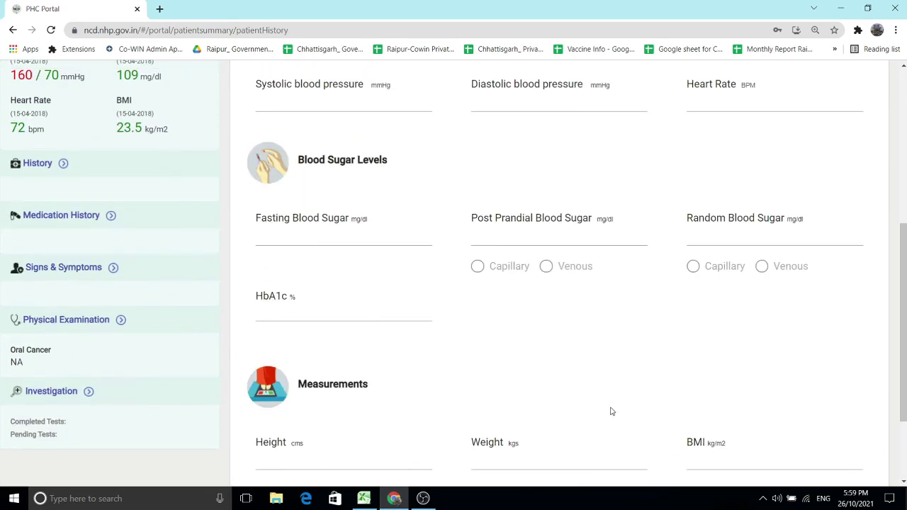
scroll(798, 450, up, 3)
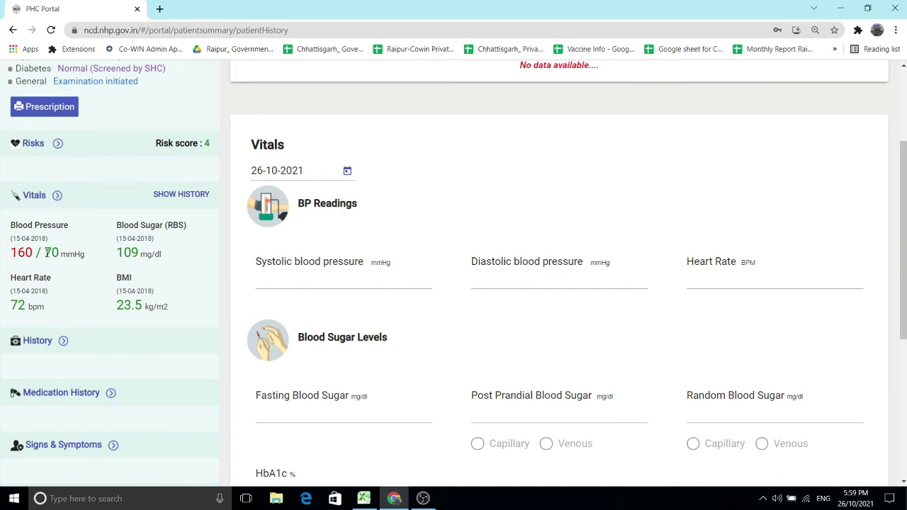
scroll(395, 314, down, 5)
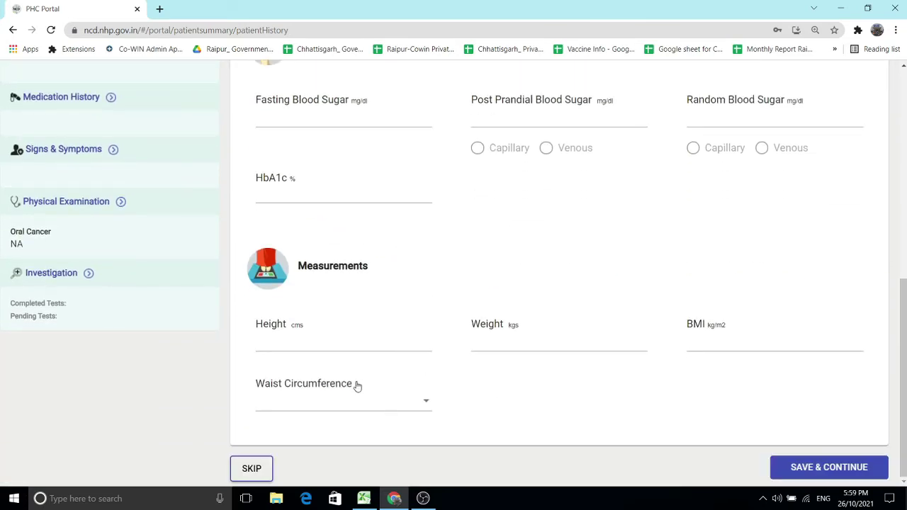
scroll(390, 319, up, 2)
scroll(324, 180, up, 4)
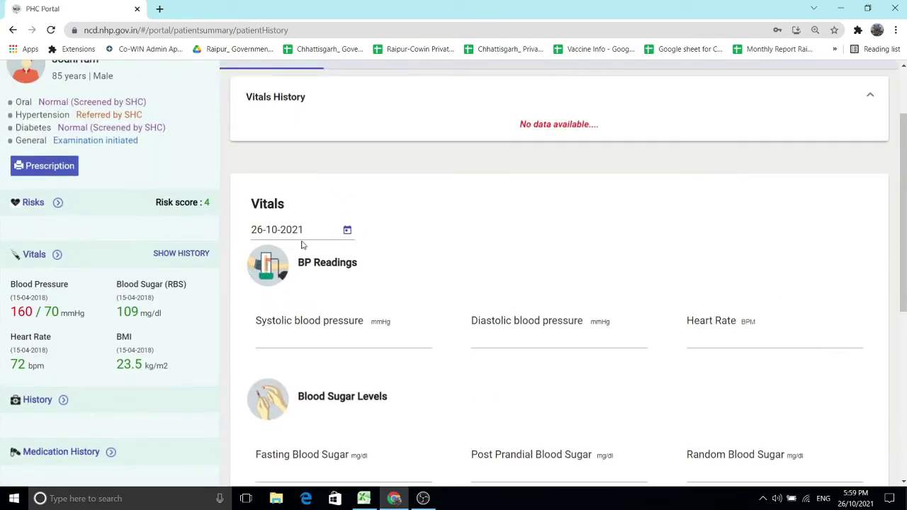
scroll(596, 401, down, 3)
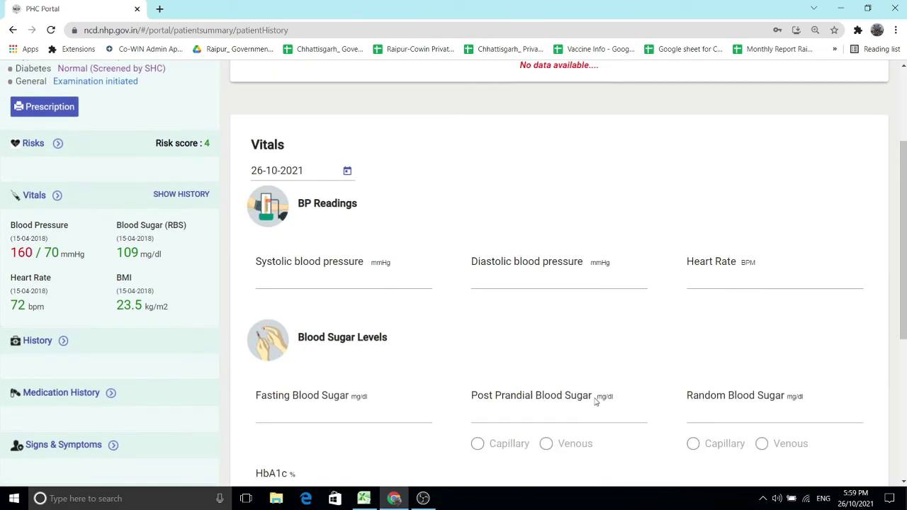
scroll(497, 344, down, 1)
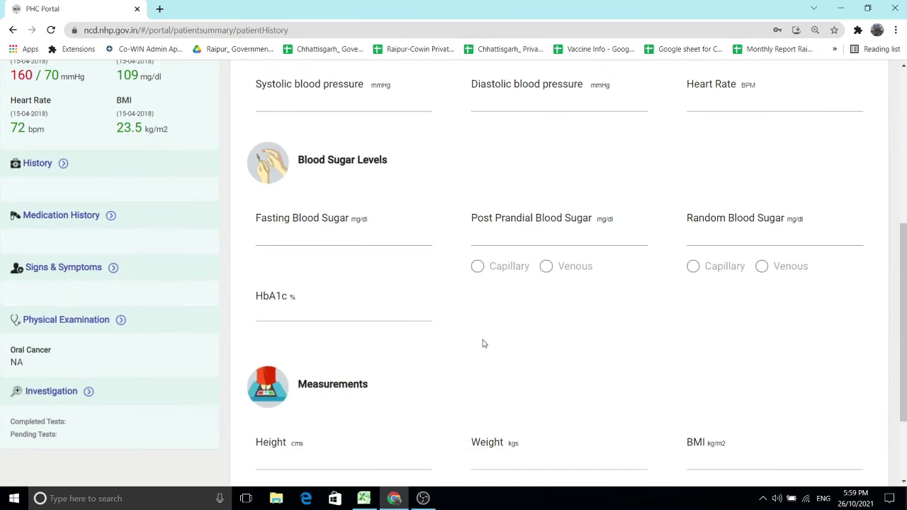
scroll(472, 334, up, 1)
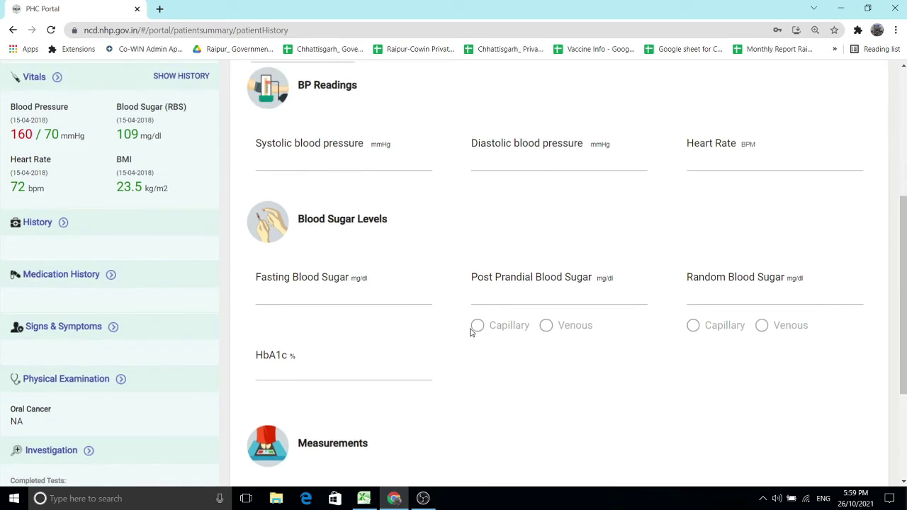
Open the patient's History assessment for editing and set its date to 26-10-2021
click(50, 225)
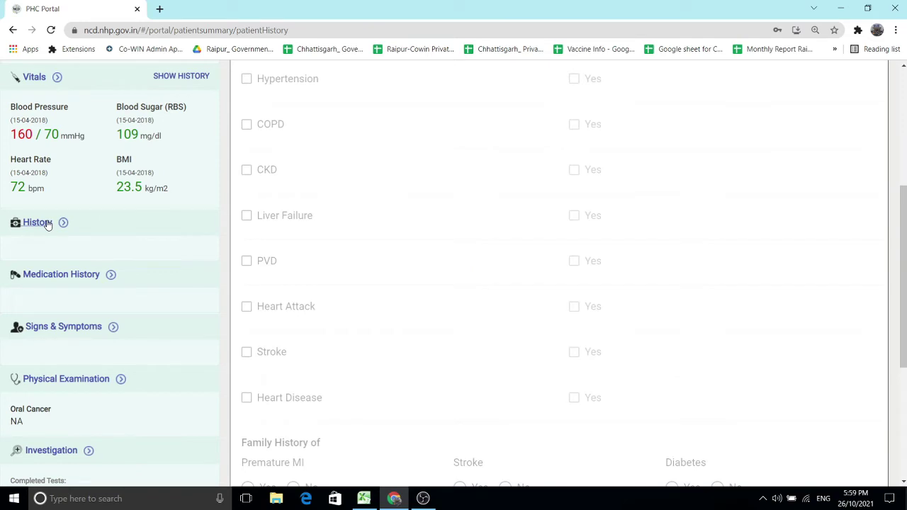
scroll(518, 256, up, 3)
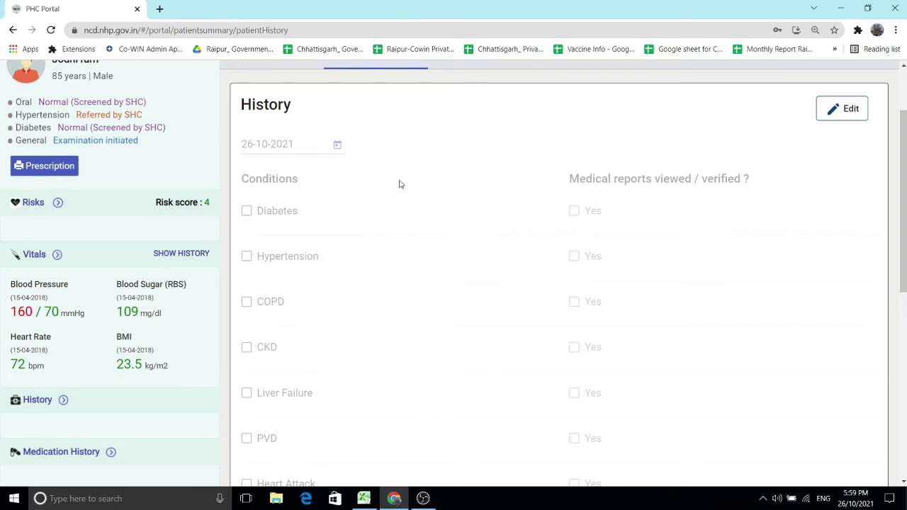
scroll(541, 216, down, 1)
scroll(541, 217, up, 1)
click(843, 115)
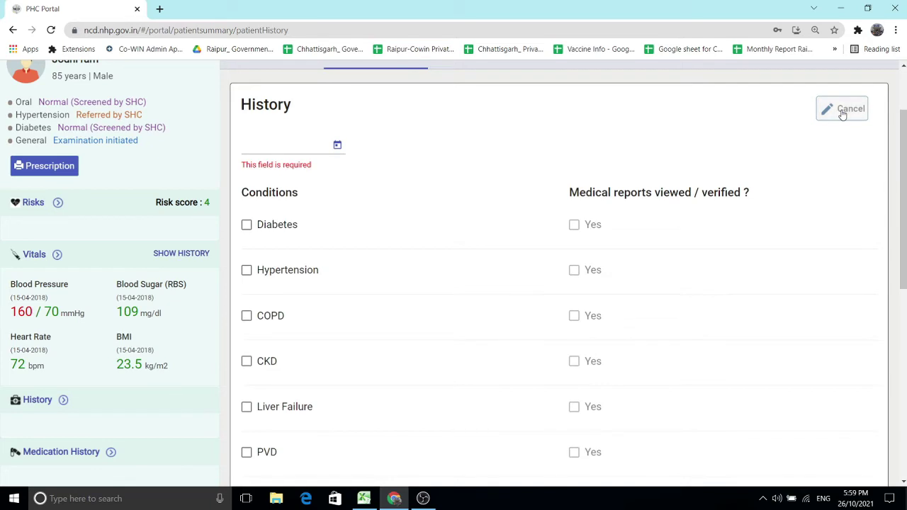
click(337, 145)
click(312, 336)
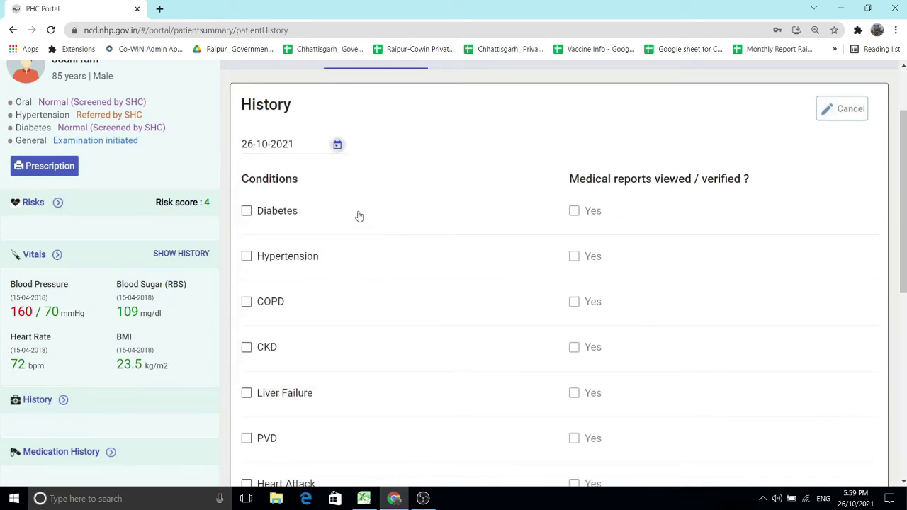
Review the History form's conditions, medical report verification, family history, tobacco and alcohol fields without changing any answers
scroll(304, 298, down, 2)
scroll(291, 270, down, 1)
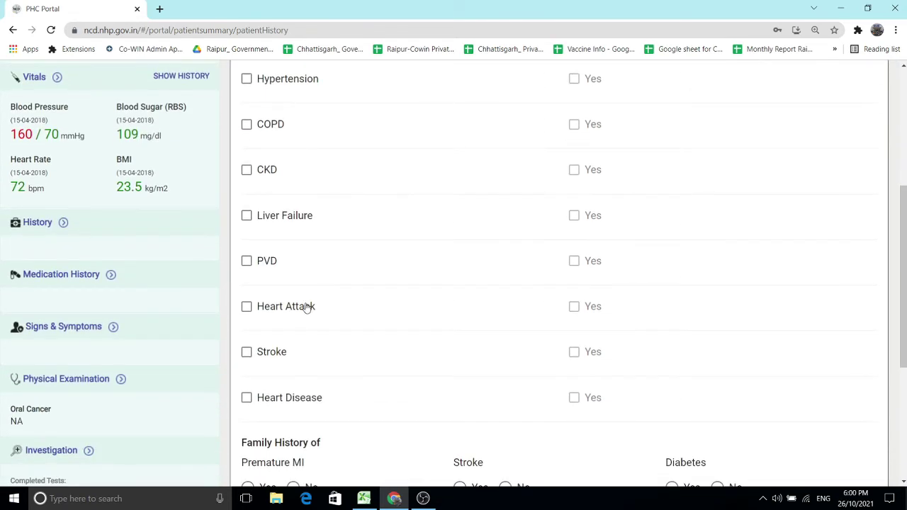
scroll(318, 281, down, 1)
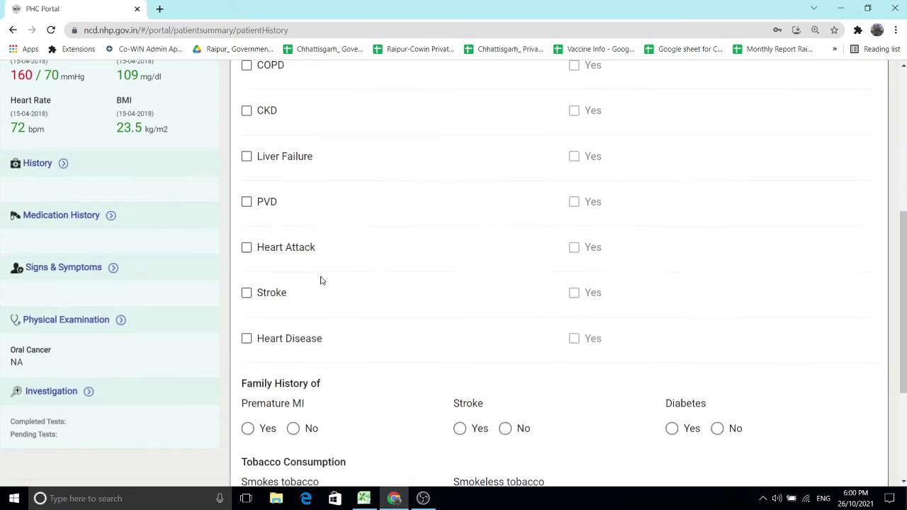
scroll(320, 281, down, 3)
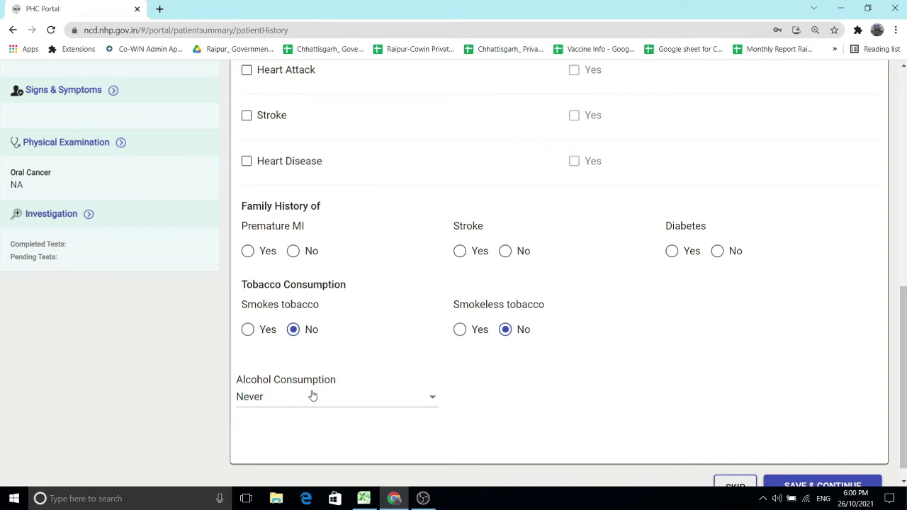
scroll(433, 346, down, 1)
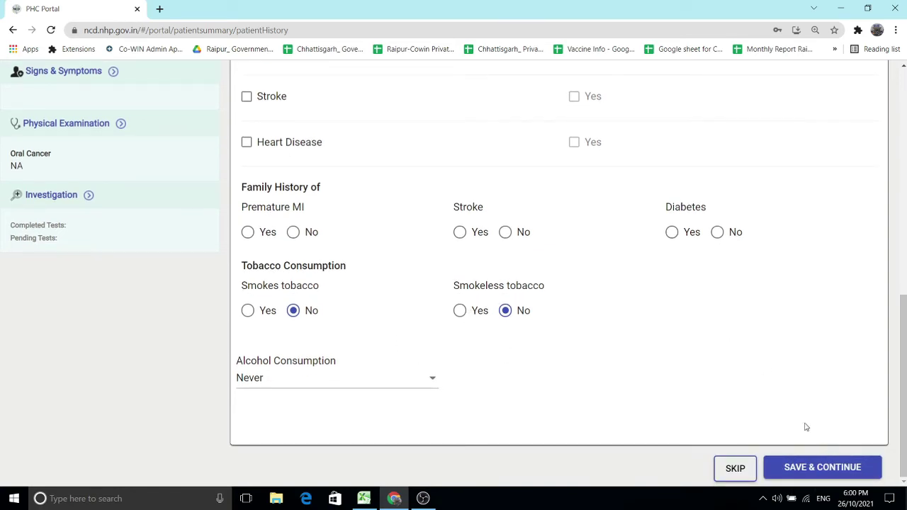
scroll(712, 410, up, 3)
scroll(707, 418, down, 3)
scroll(315, 185, up, 3)
scroll(376, 206, up, 3)
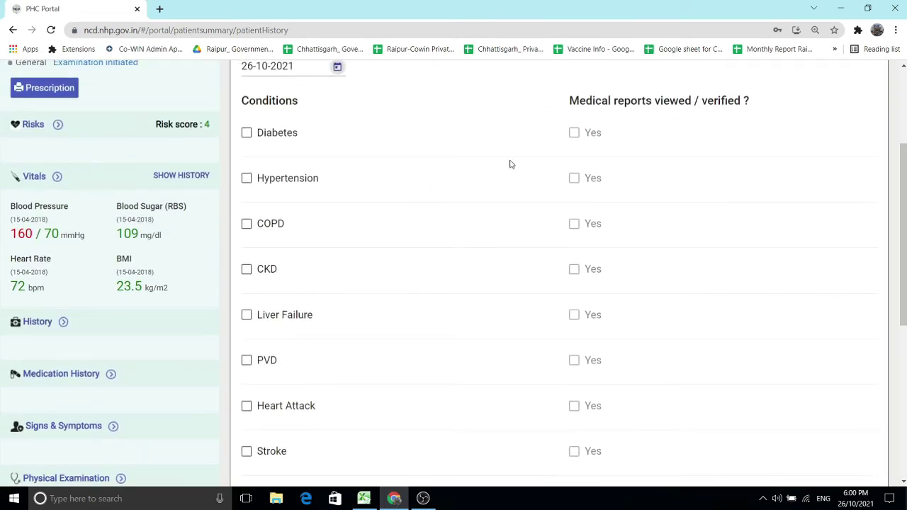
scroll(645, 367, down, 1)
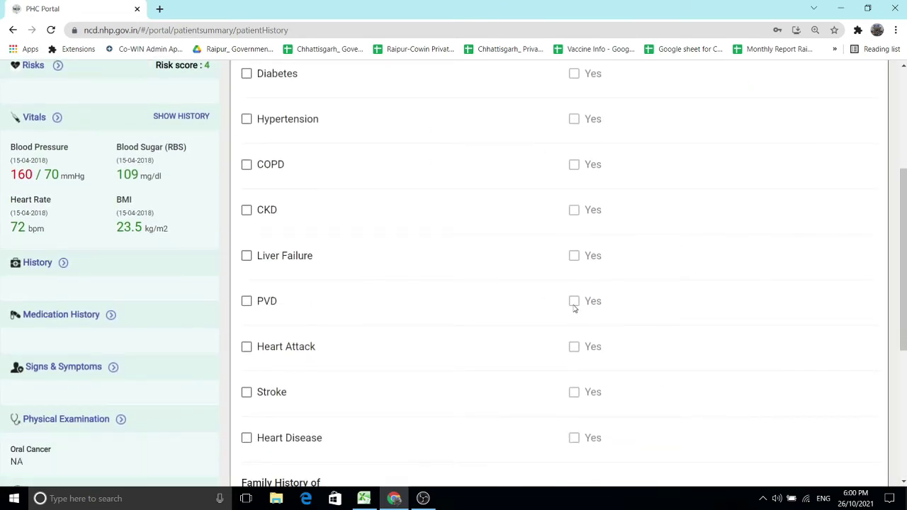
scroll(574, 308, down, 1)
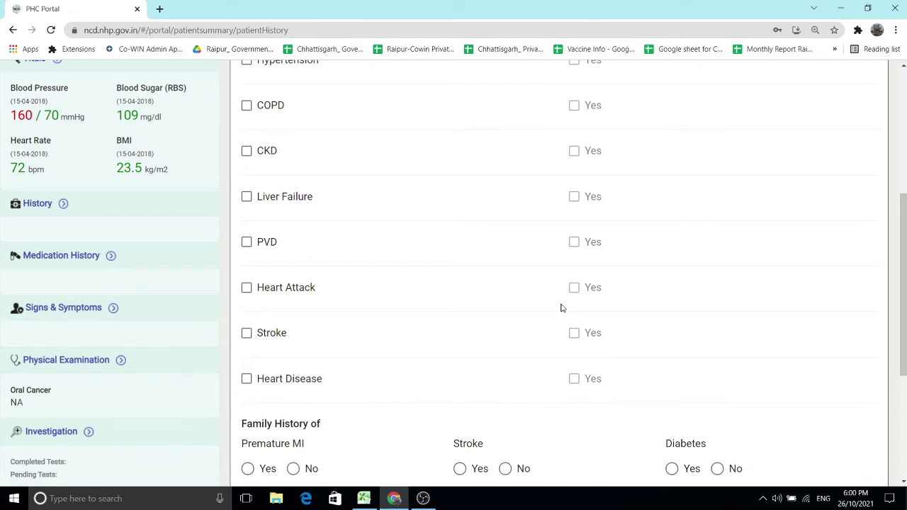
Open the patient's Signs & Symptoms assessment for editing and set its date to 26-10-2021
click(61, 309)
scroll(604, 300, up, 4)
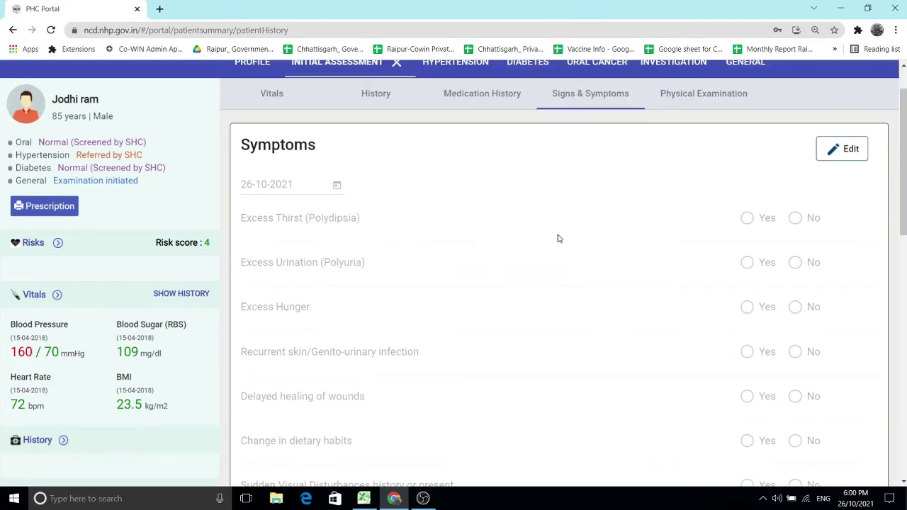
click(851, 151)
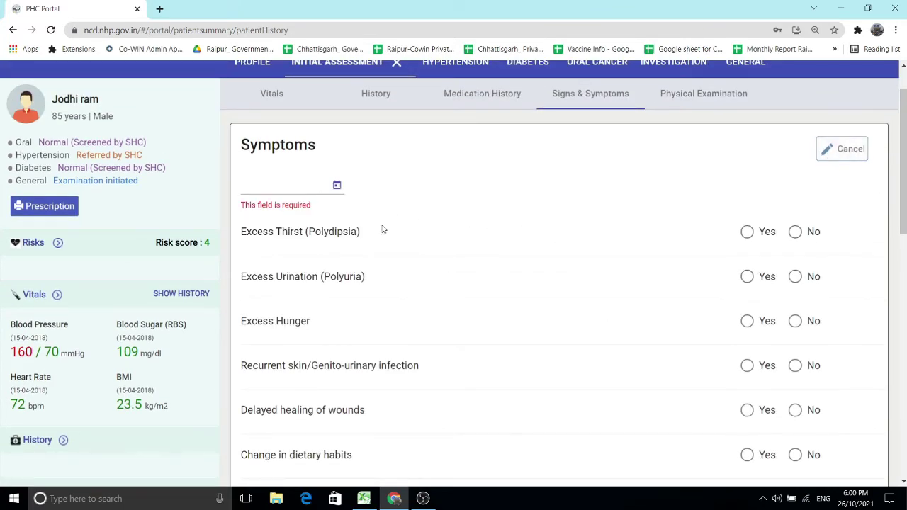
click(336, 185)
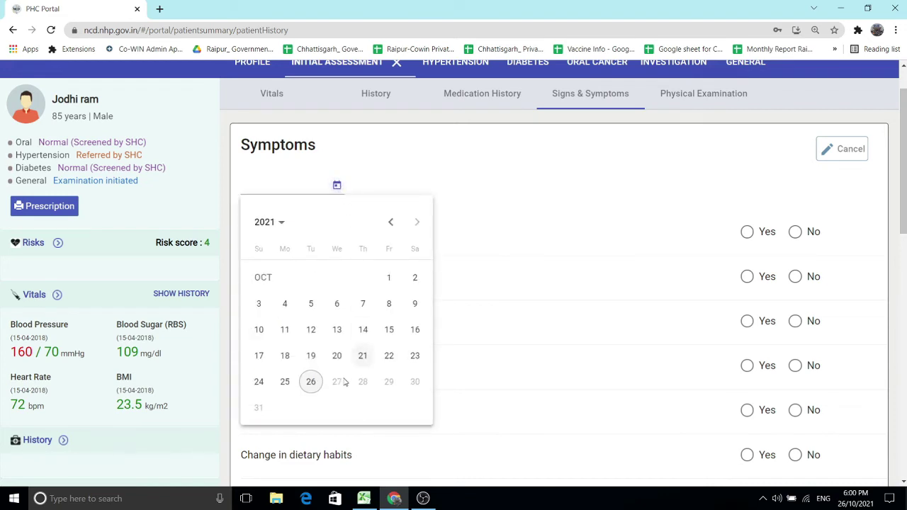
click(310, 381)
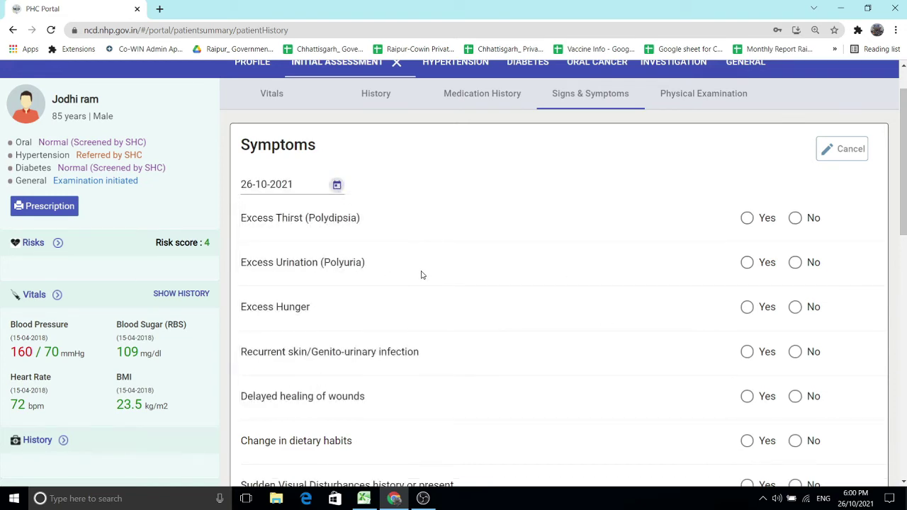
Review the general symptoms list and the oral cancer related symptoms down to the Other field, without changing any answers
scroll(327, 287, down, 1)
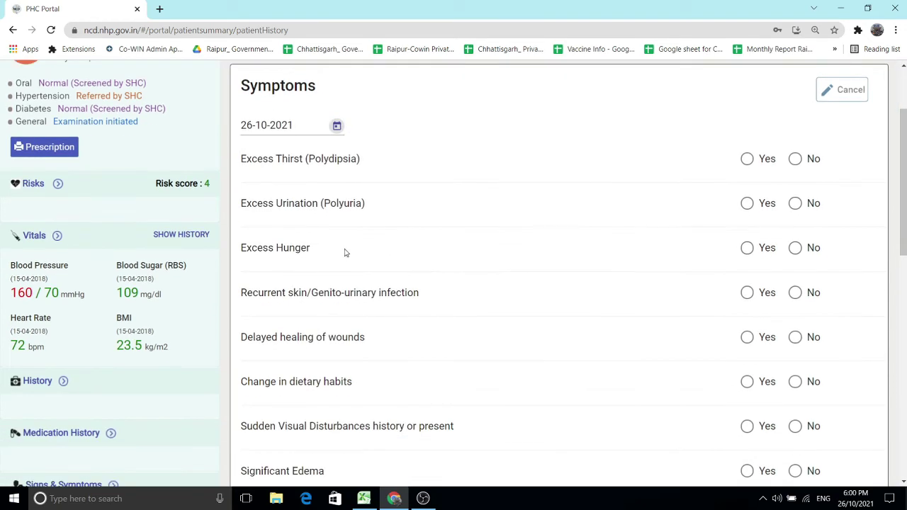
scroll(370, 284, down, 1)
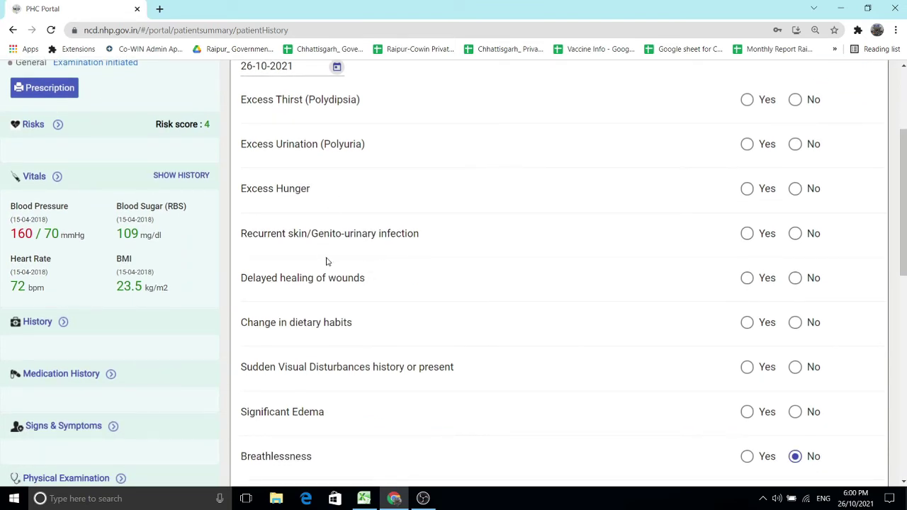
scroll(327, 262, down, 2)
scroll(329, 314, down, 1)
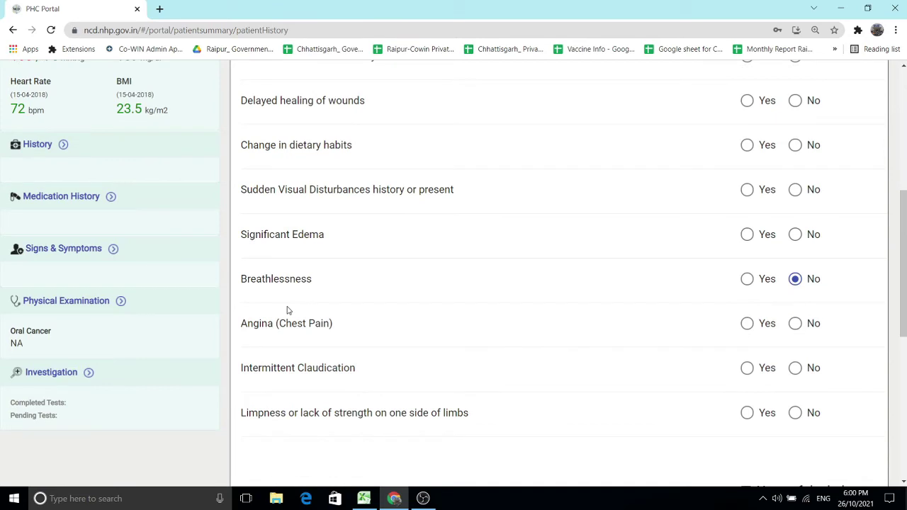
scroll(287, 309, down, 1)
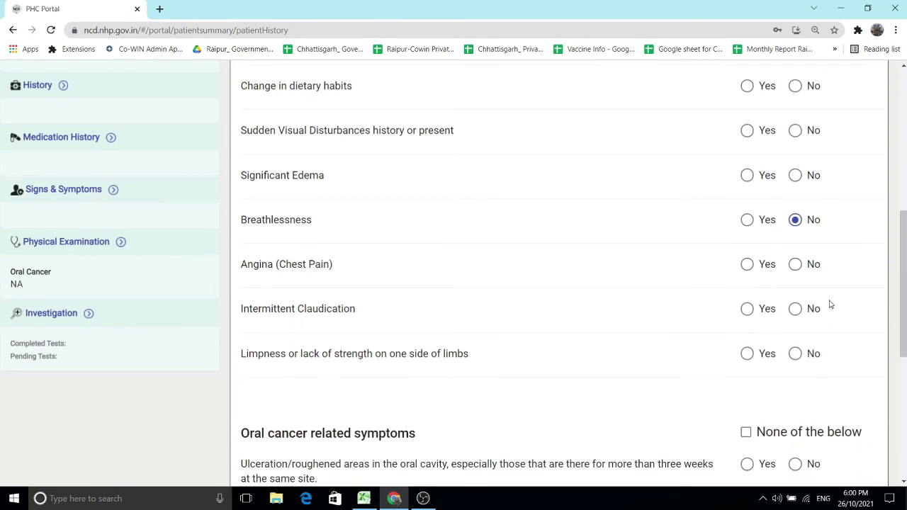
scroll(659, 311, down, 2)
scroll(638, 330, down, 1)
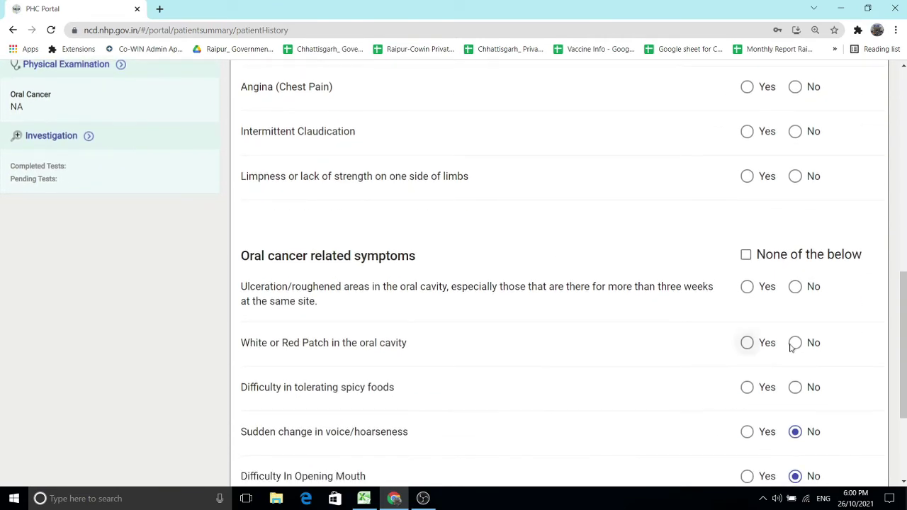
scroll(858, 341, down, 2)
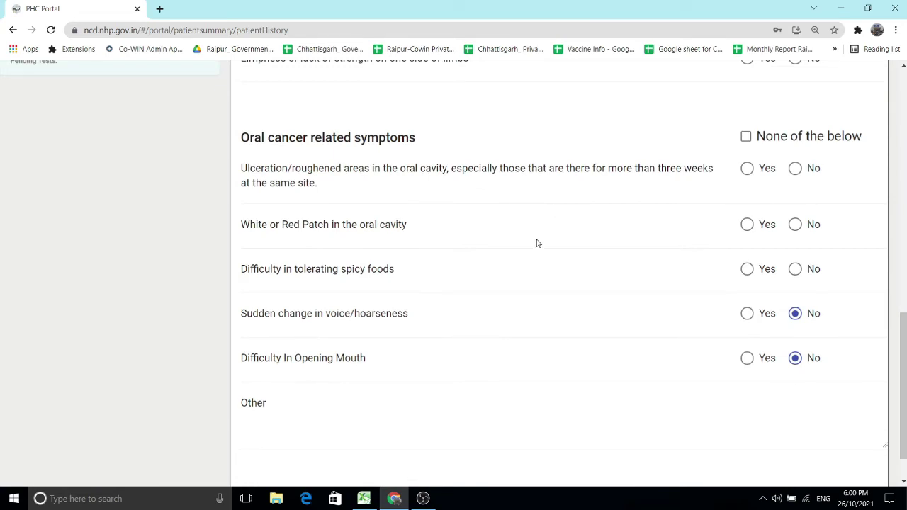
scroll(537, 243, up, 3)
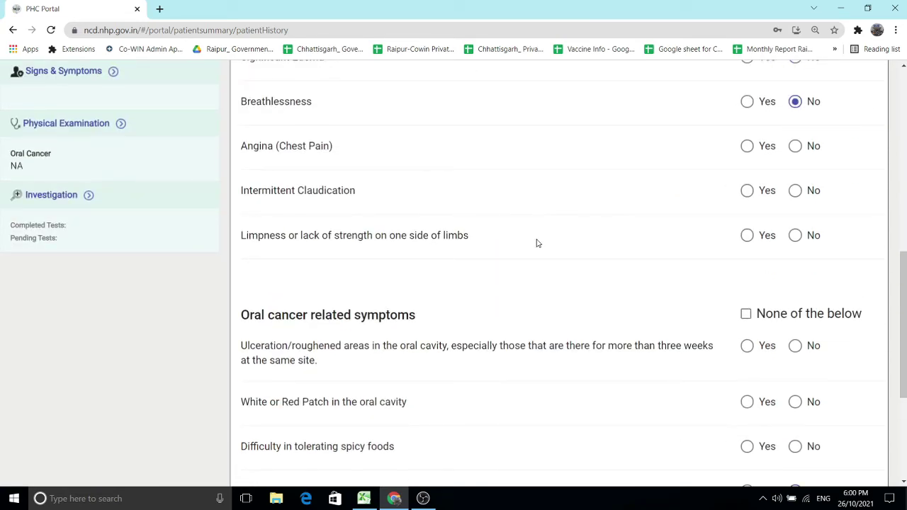
scroll(536, 243, up, 2)
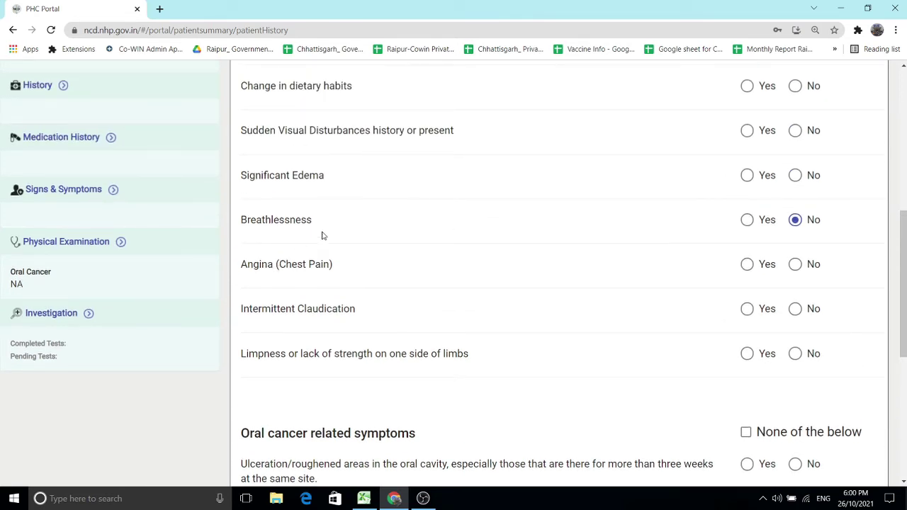
scroll(350, 253, down, 3)
scroll(369, 277, down, 3)
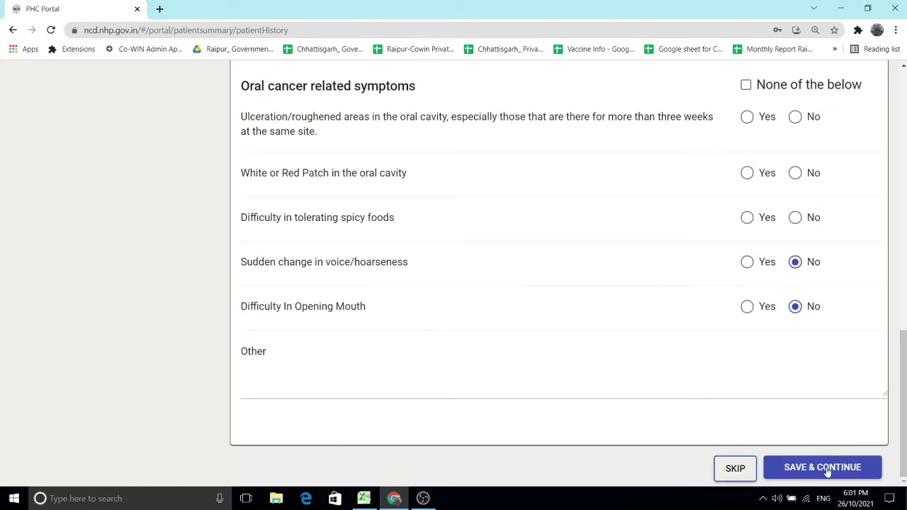
Open the patient's Physical Examination and view the Oral Cancer section with its finding types and mouth diagram
scroll(599, 331, up, 5)
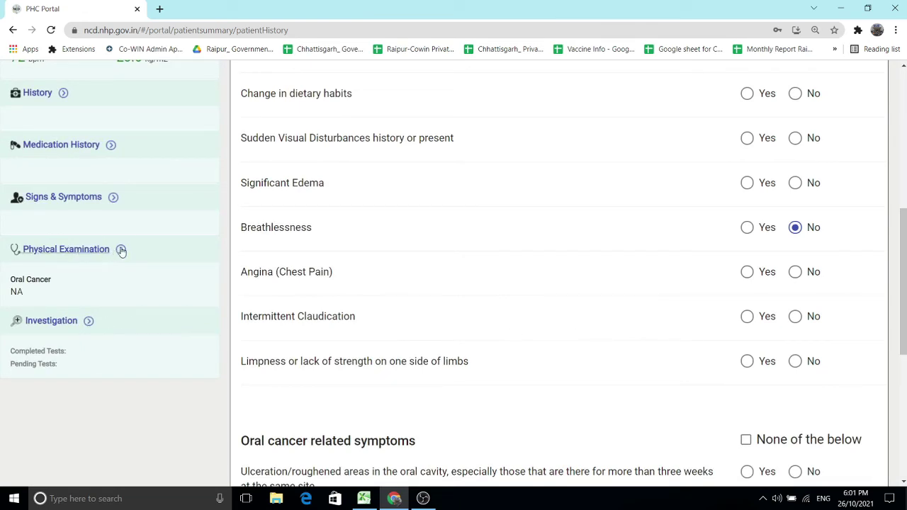
click(92, 249)
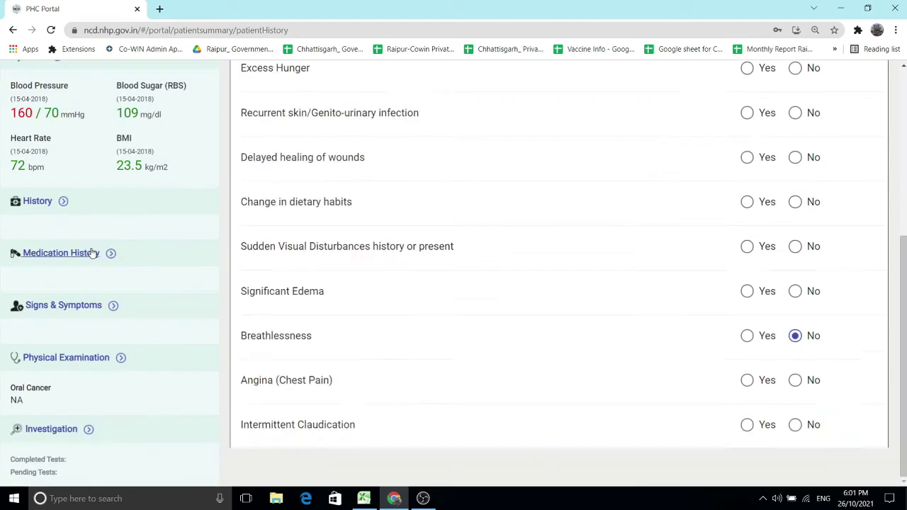
scroll(876, 184, up, 3)
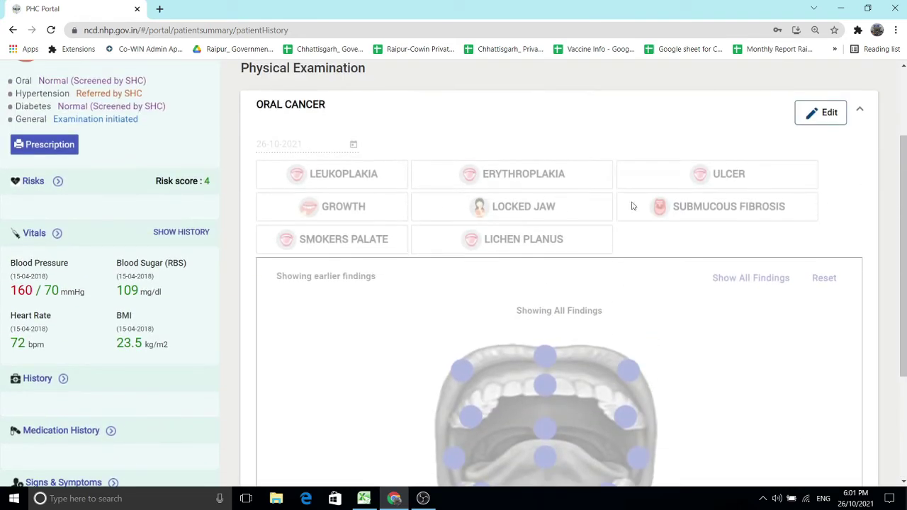
scroll(368, 178, up, 2)
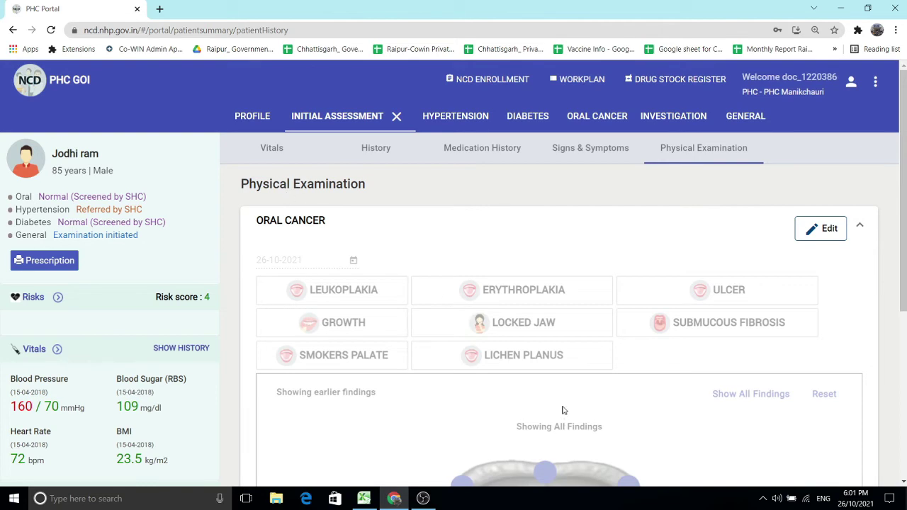
Open the Oral Cancer physical examination for editing and set its date to 26-10-2021
scroll(563, 411, down, 1)
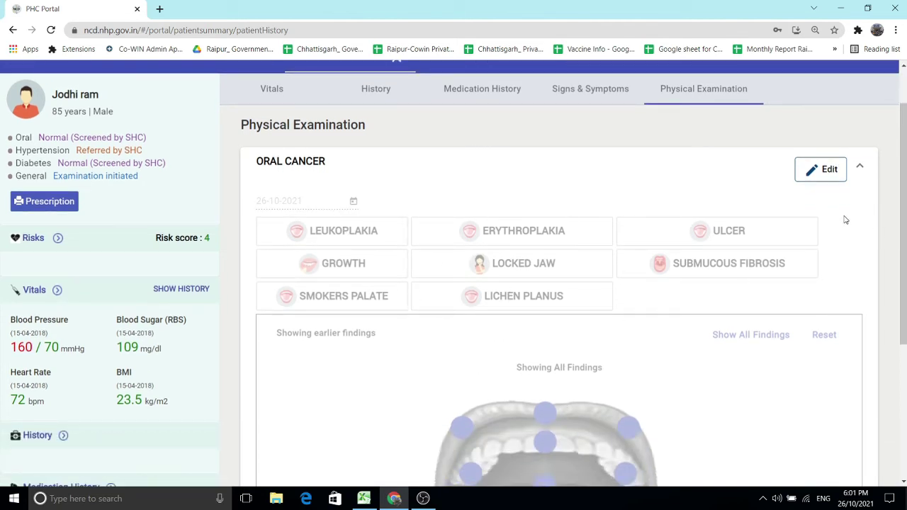
click(821, 169)
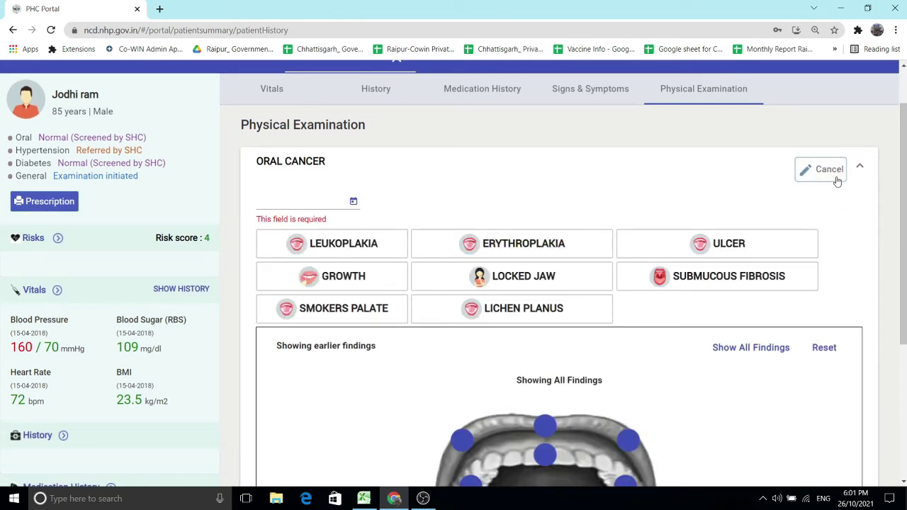
click(353, 203)
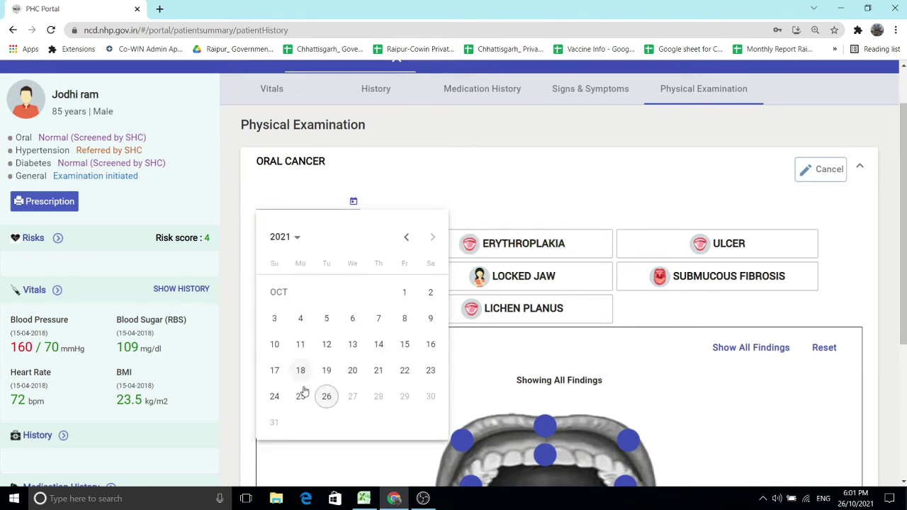
click(326, 396)
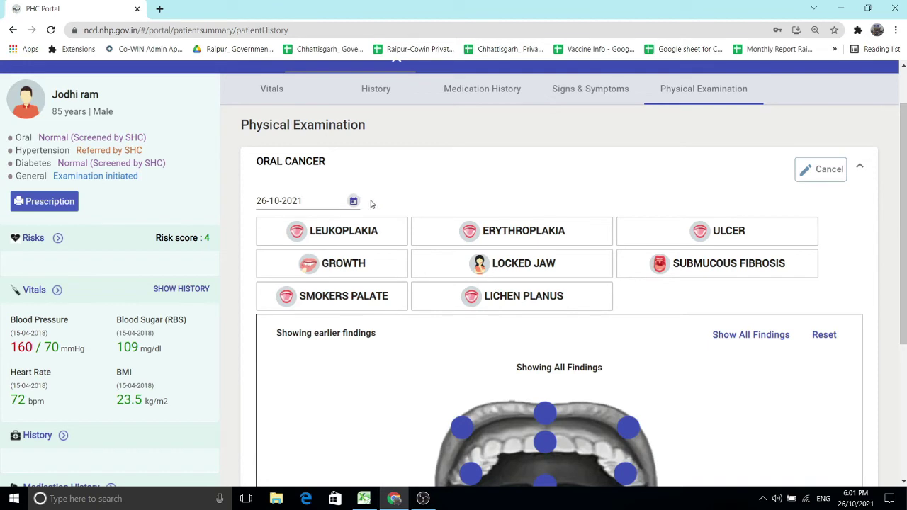
Mark an ulcer at the lower back teeth on the mouth diagram's right side and smokers palate at the centre of the palate
scroll(478, 212, down, 2)
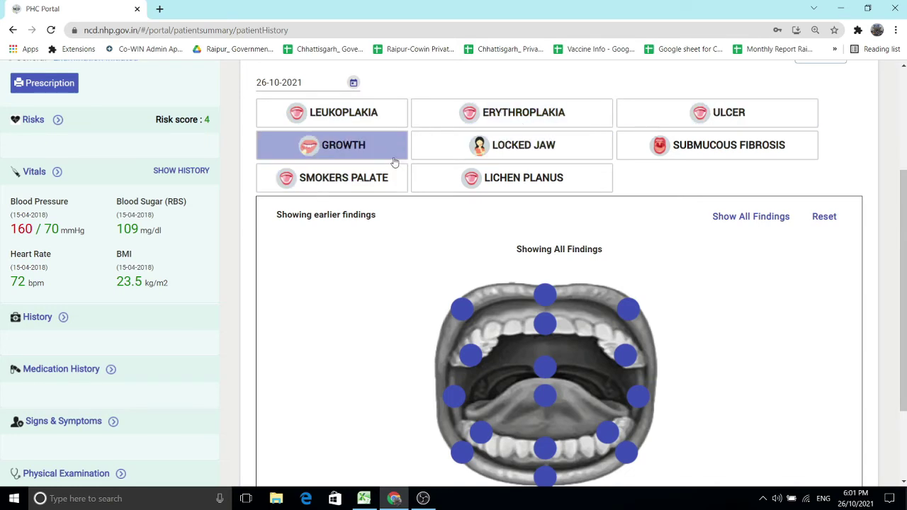
click(700, 116)
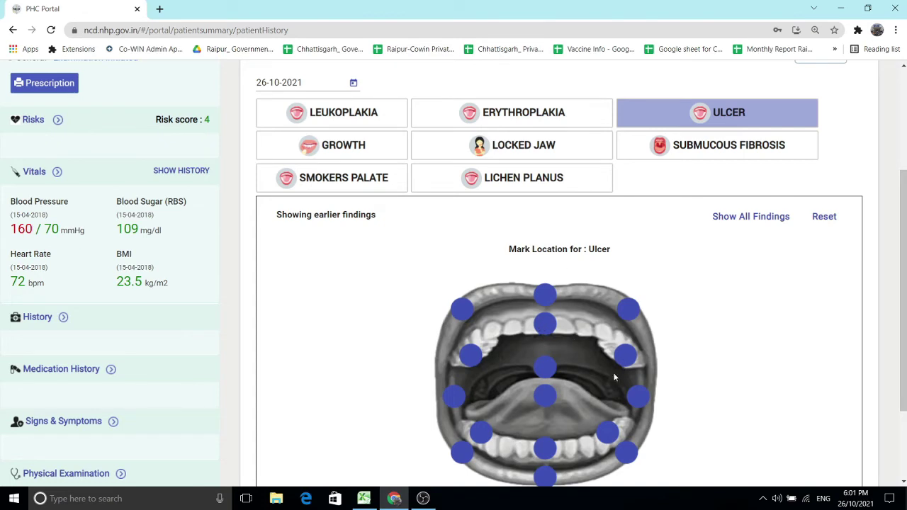
click(607, 433)
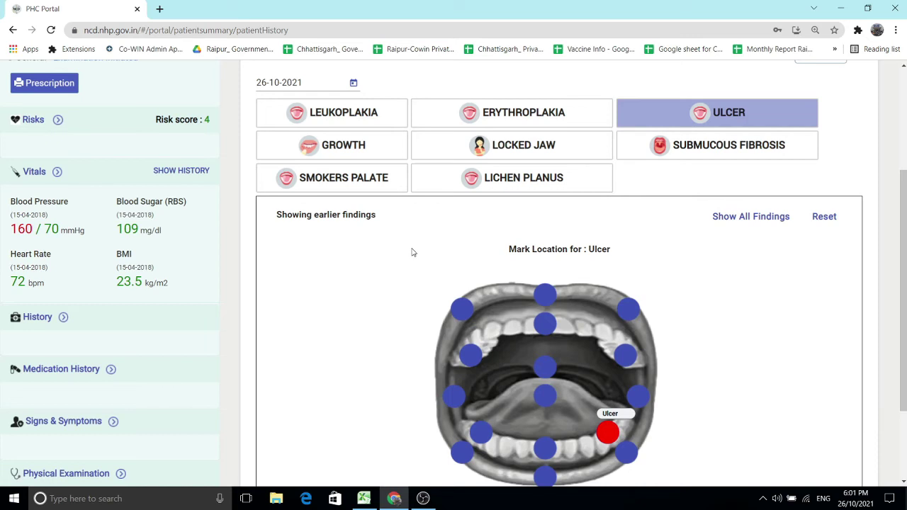
click(356, 183)
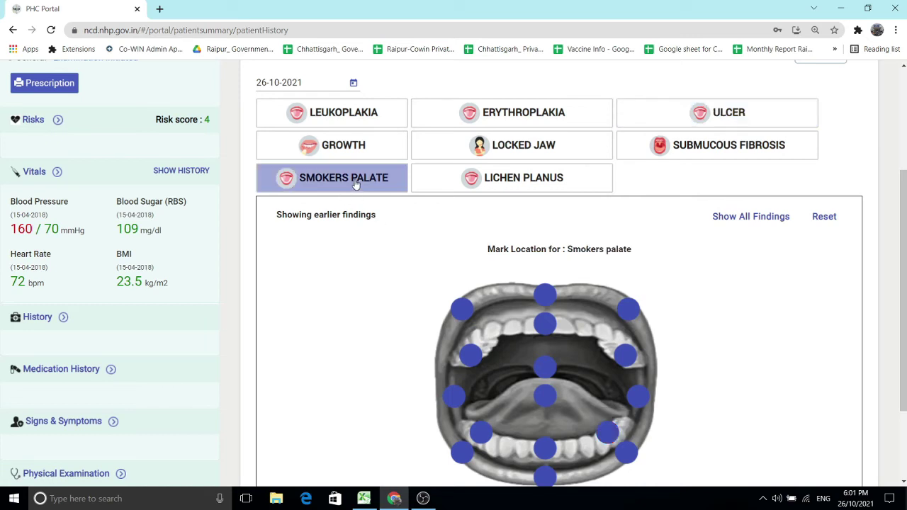
click(548, 370)
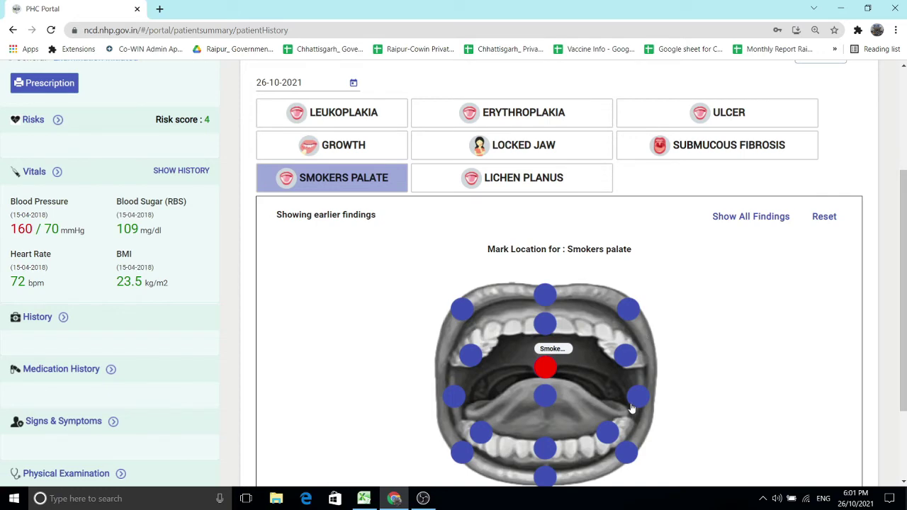
Show all marked oral cancer findings together on the mouth diagram, and reset them
scroll(631, 404, down, 2)
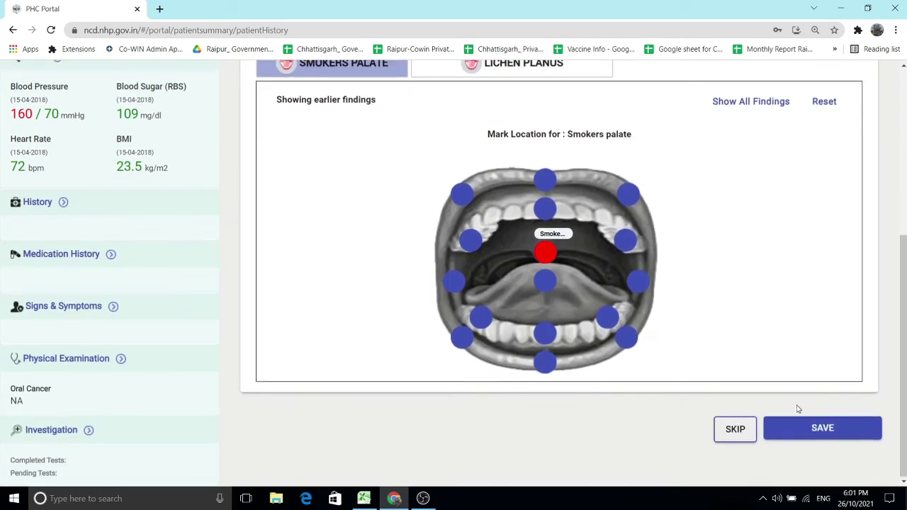
scroll(796, 406, up, 4)
scroll(669, 407, down, 2)
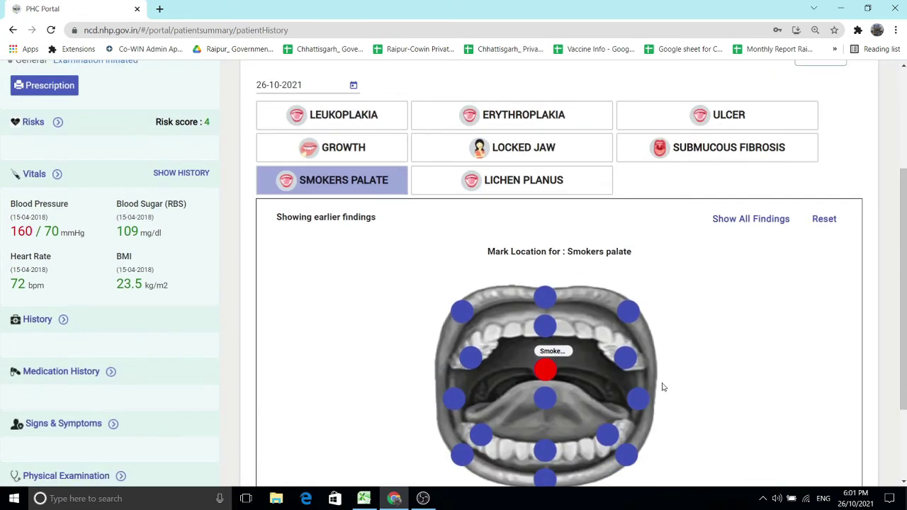
click(753, 222)
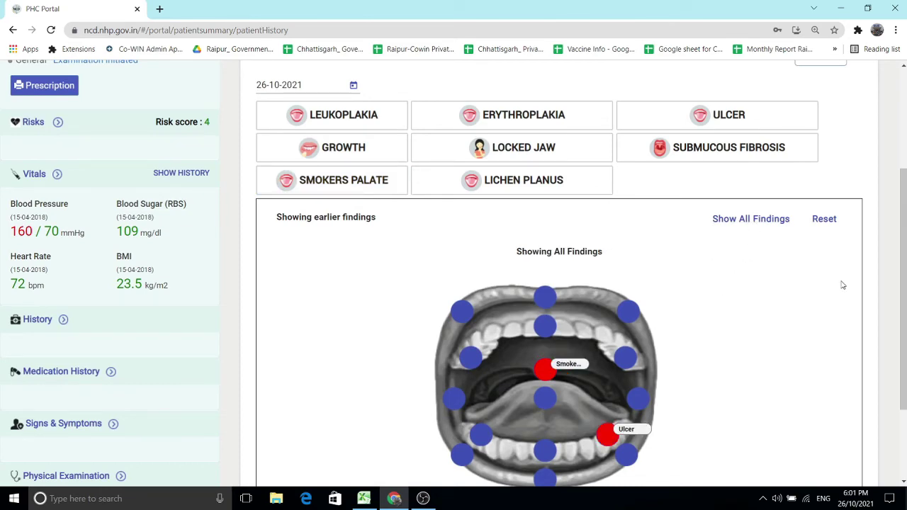
click(823, 221)
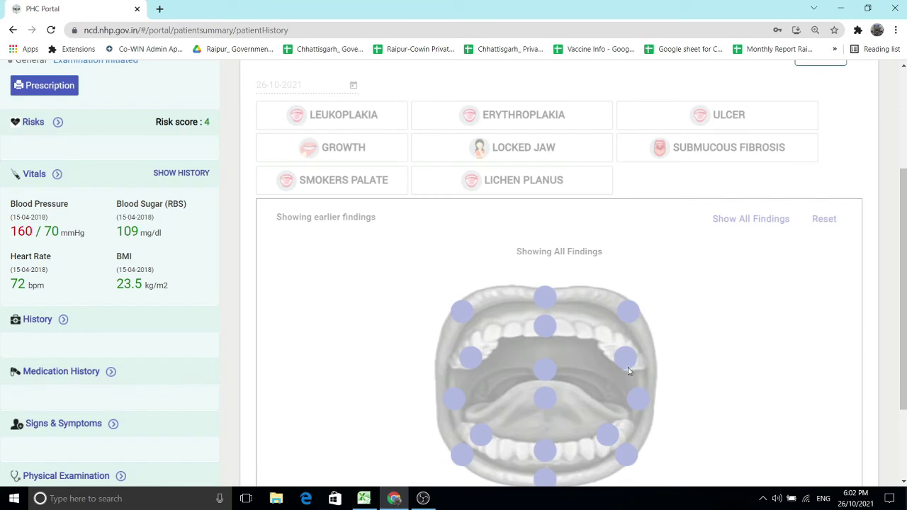
Open the patient's investigations, select Blood Group (ABO-RH typing) in a new test order, and cancel the order
scroll(809, 154, up, 2)
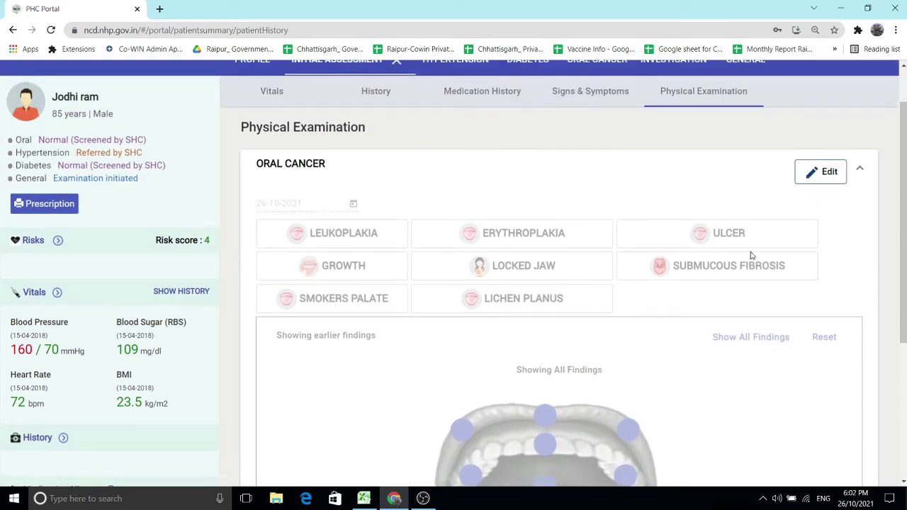
scroll(849, 162, down, 2)
scroll(671, 241, down, 2)
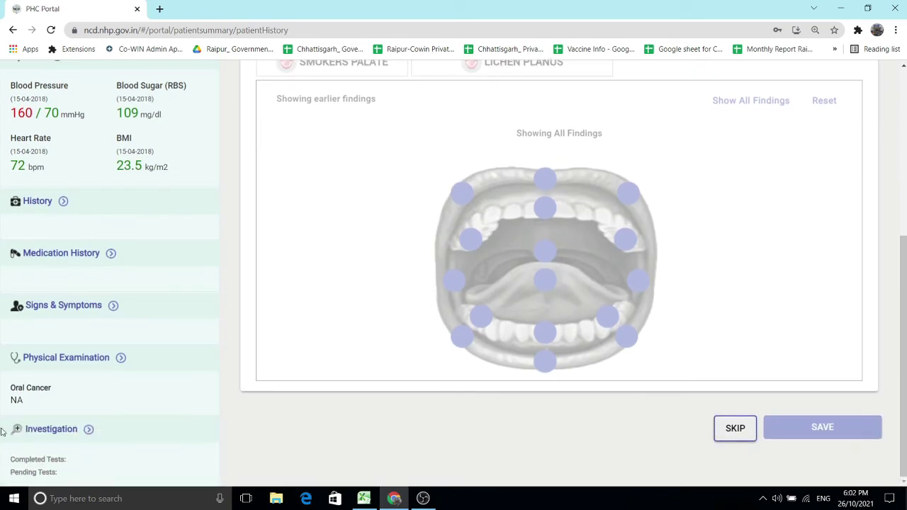
click(61, 430)
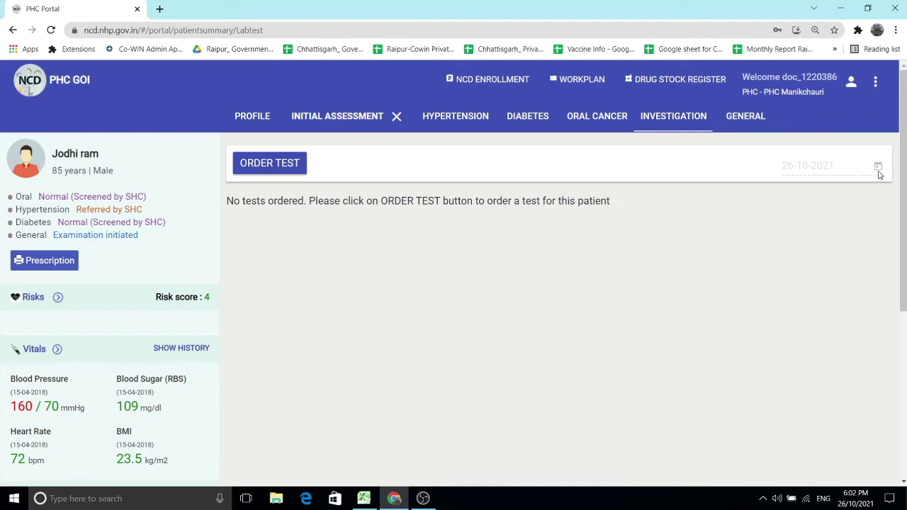
click(288, 169)
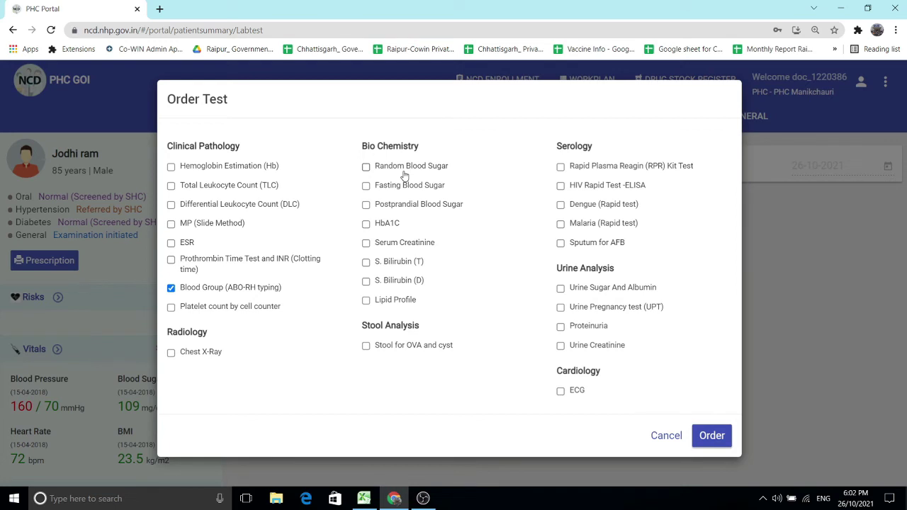
click(667, 436)
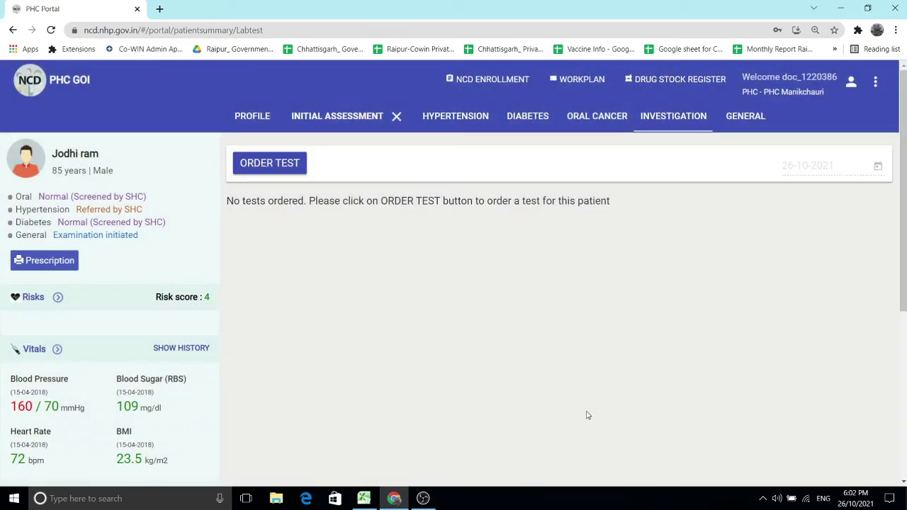
Review the patient summary beside the Investigation page, from screening status, risks and vitals to physical examination and test entries
scroll(100, 193, down, 1)
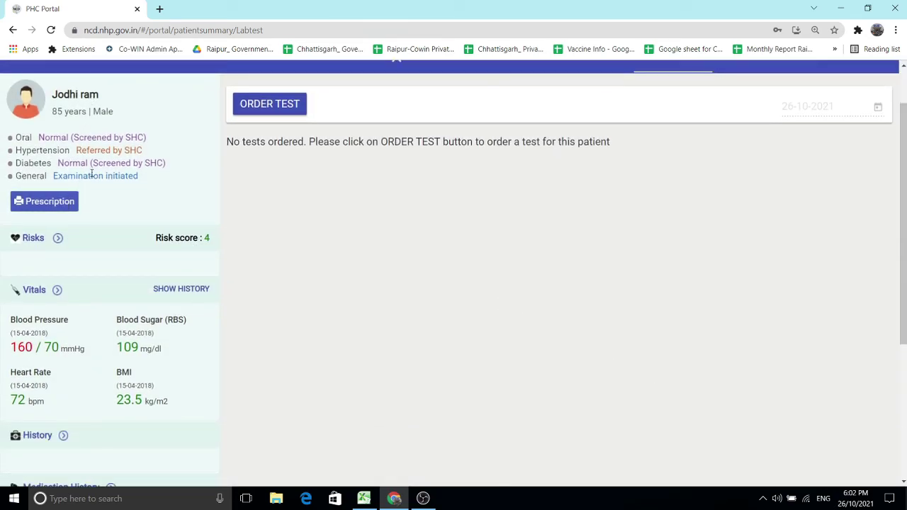
scroll(99, 199, down, 3)
scroll(104, 159, up, 1)
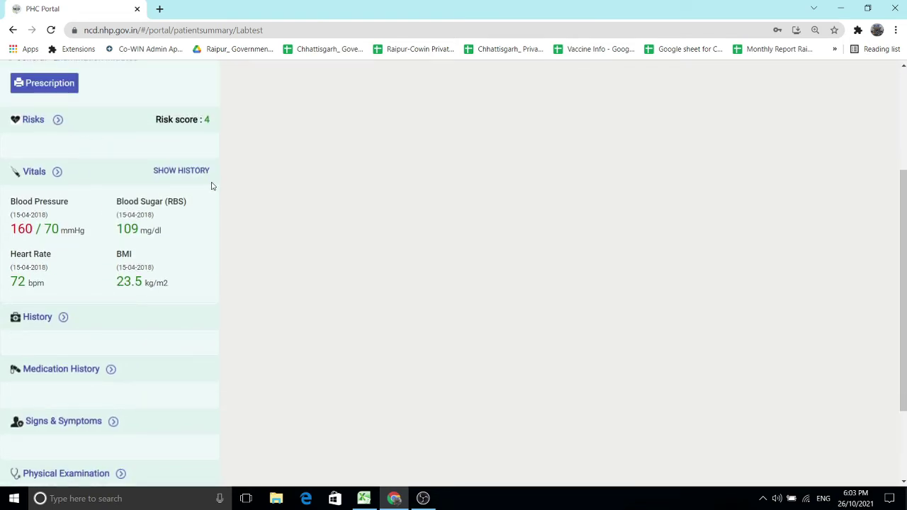
scroll(128, 262, down, 1)
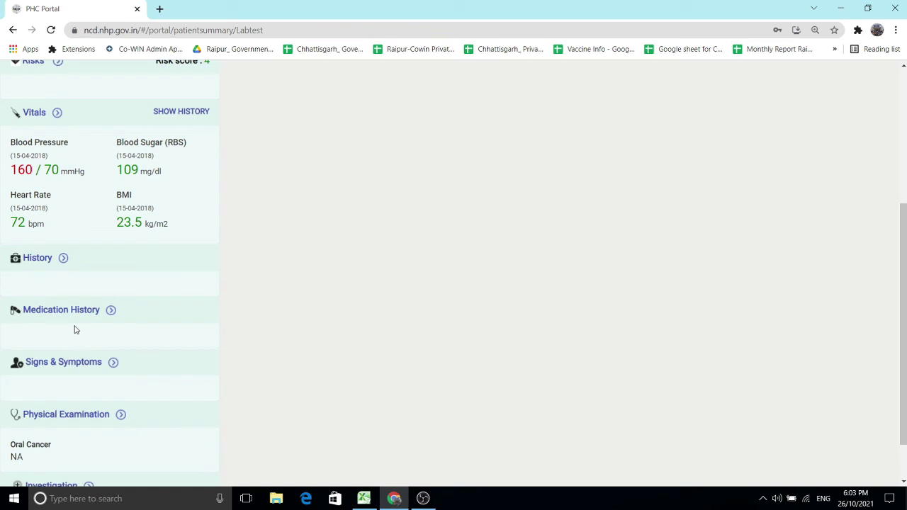
scroll(75, 329, down, 1)
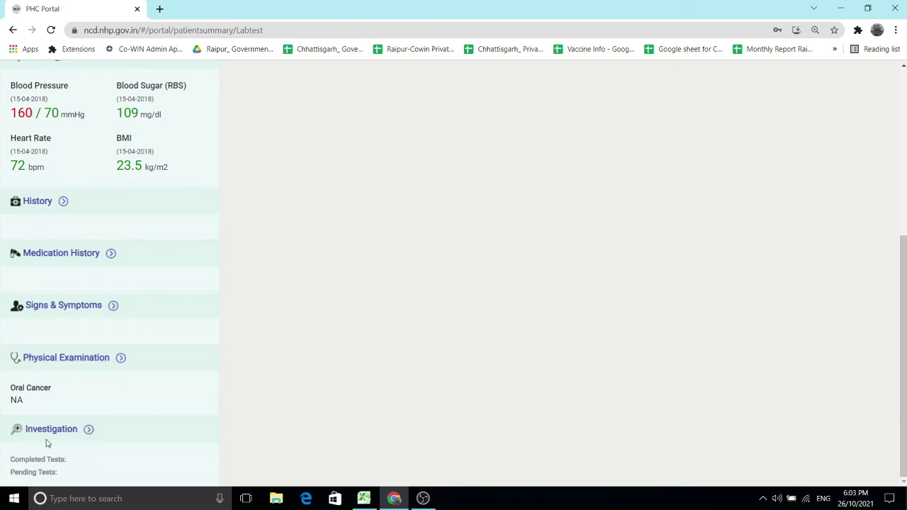
scroll(70, 184, up, 2)
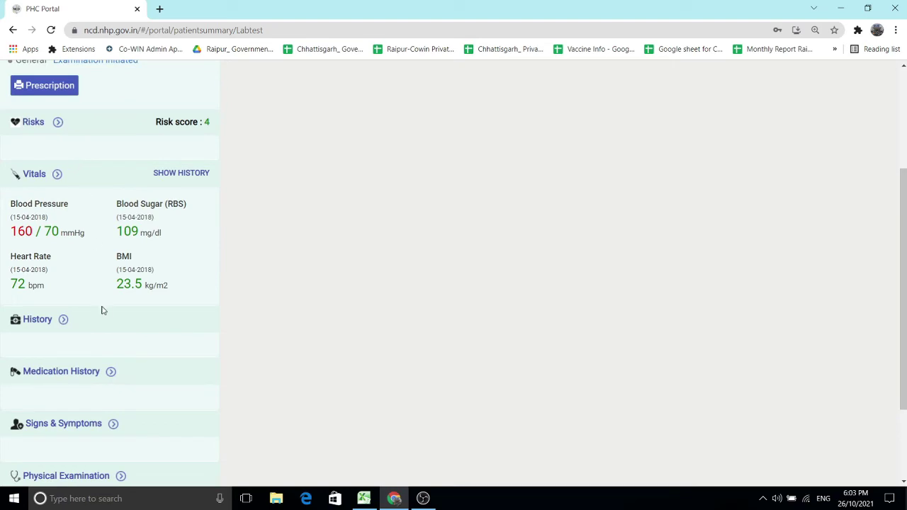
scroll(101, 388, up, 3)
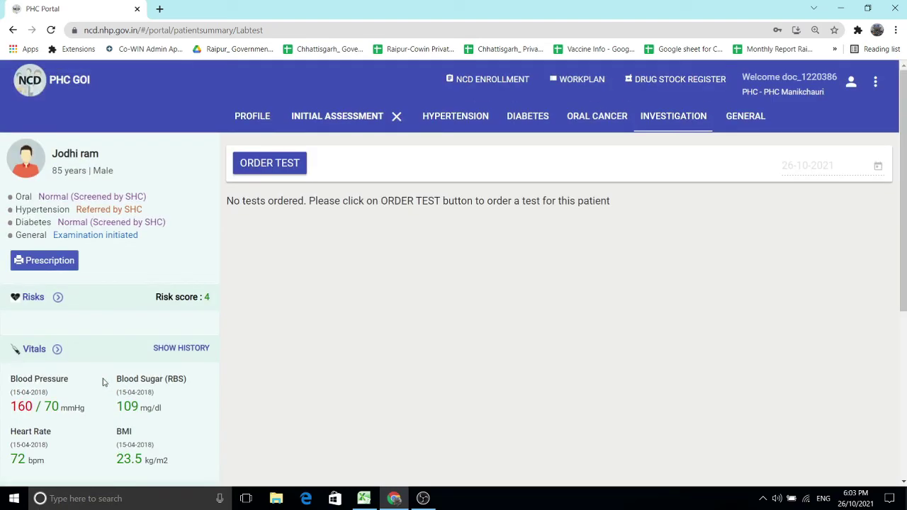
View the patient's Profile, and return to the Initial Assessment to look over the Vitals history and BP readings fields
click(252, 117)
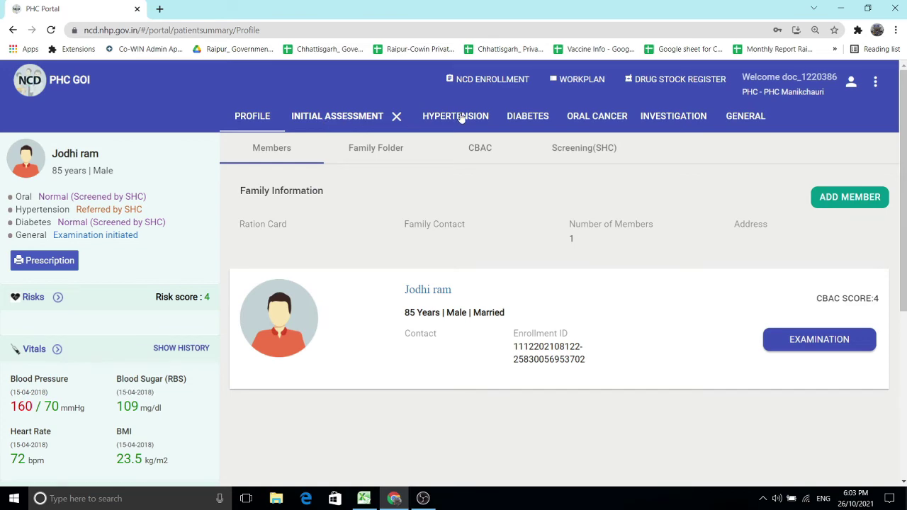
click(353, 119)
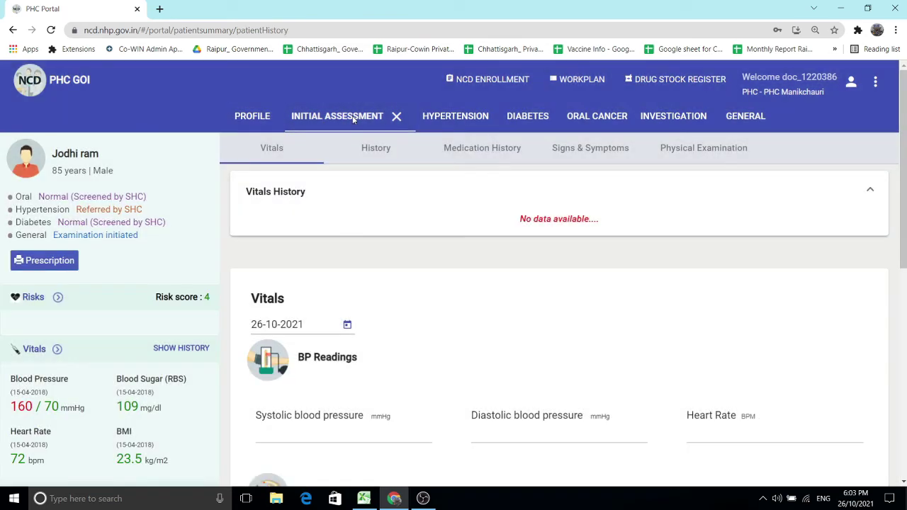
scroll(353, 119, down, 1)
scroll(350, 121, up, 1)
scroll(373, 152, down, 2)
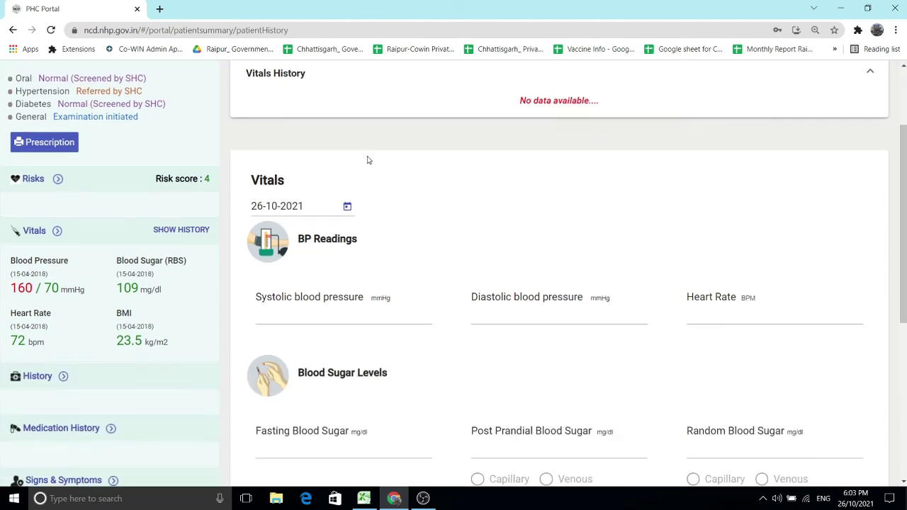
scroll(367, 160, up, 2)
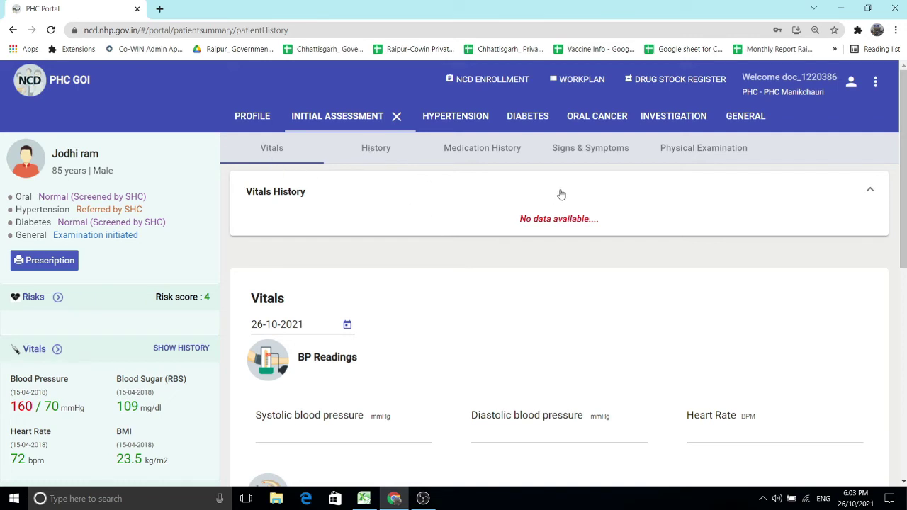
scroll(85, 328, down, 2)
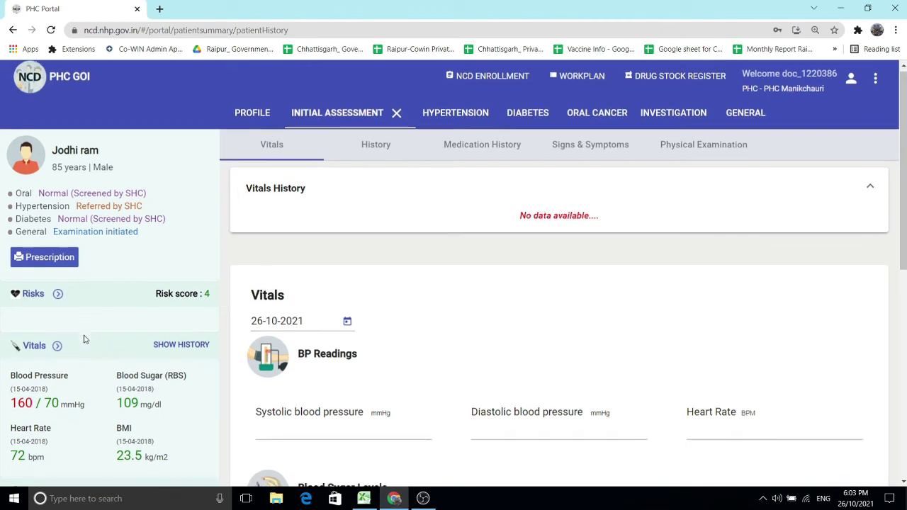
scroll(102, 334, up, 2)
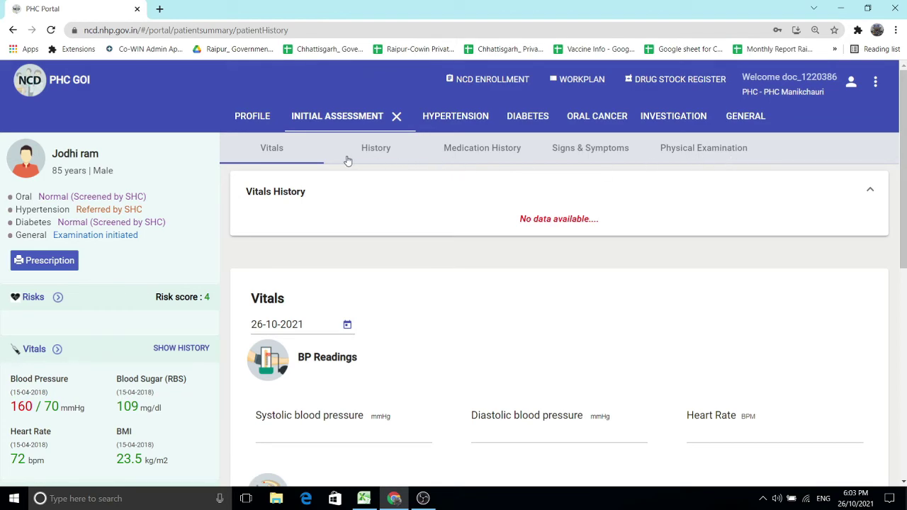
Review the Vitals form's BP, blood sugar and measurement fields without entering values, and open the History and Medication History forms
click(277, 148)
scroll(322, 365, down, 2)
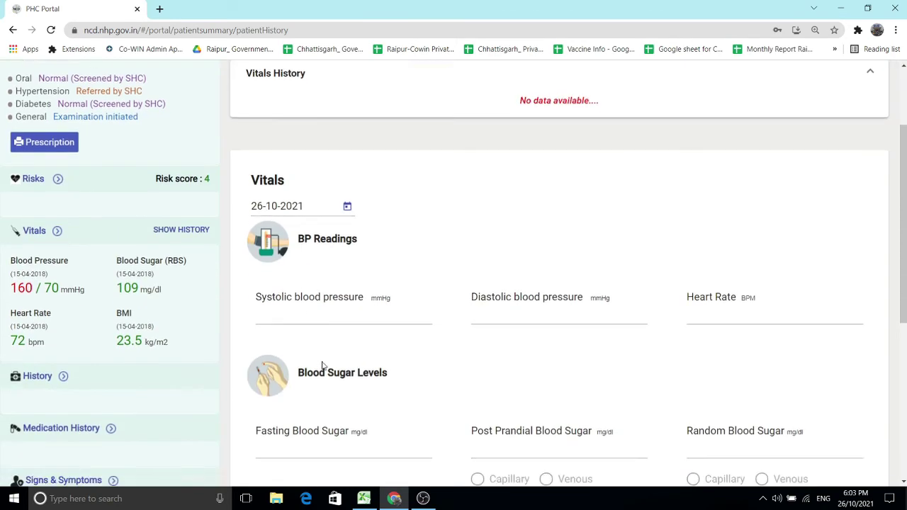
scroll(333, 341, down, 2)
scroll(358, 282, down, 4)
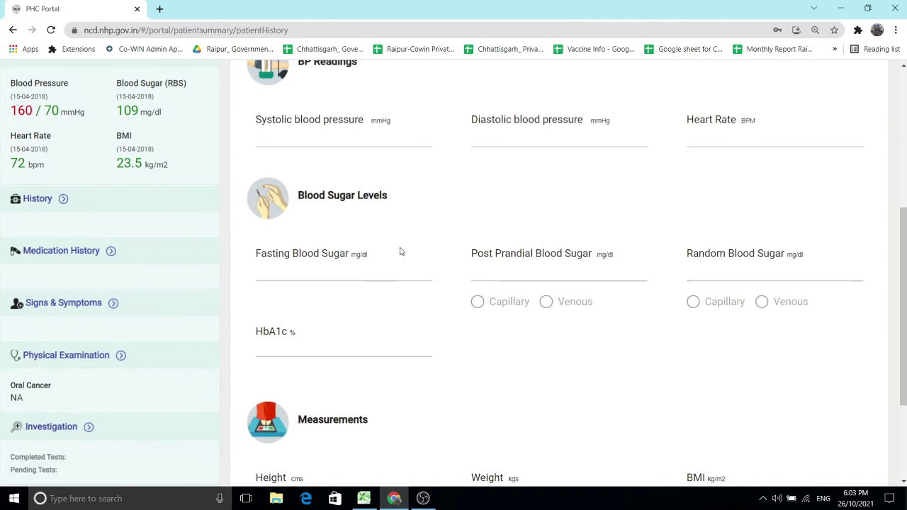
scroll(347, 329, up, 1)
scroll(365, 305, up, 7)
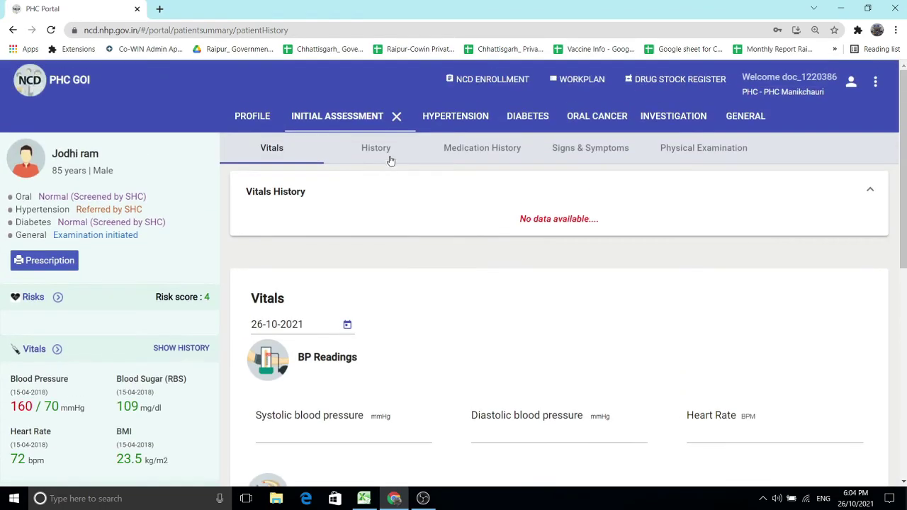
click(387, 151)
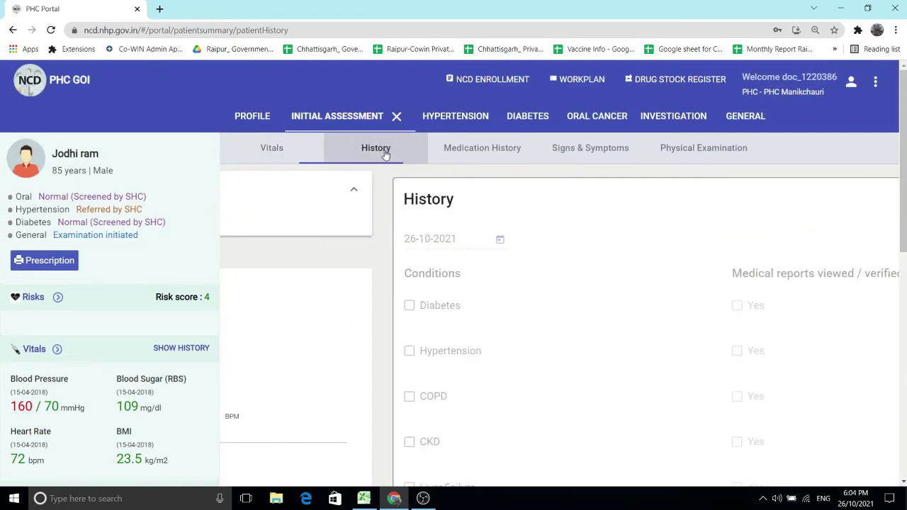
click(485, 150)
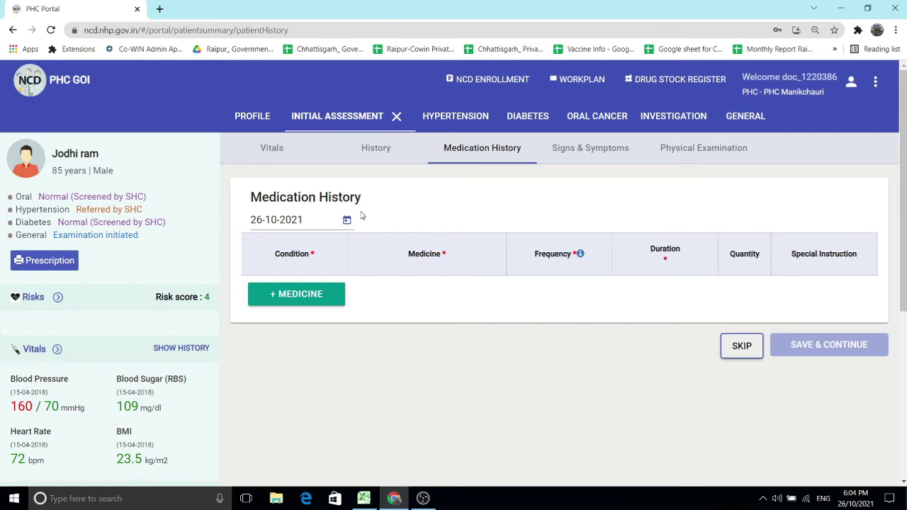
View the patient's Signs & Symptoms and Physical Examination forms in the Initial Assessment
click(590, 151)
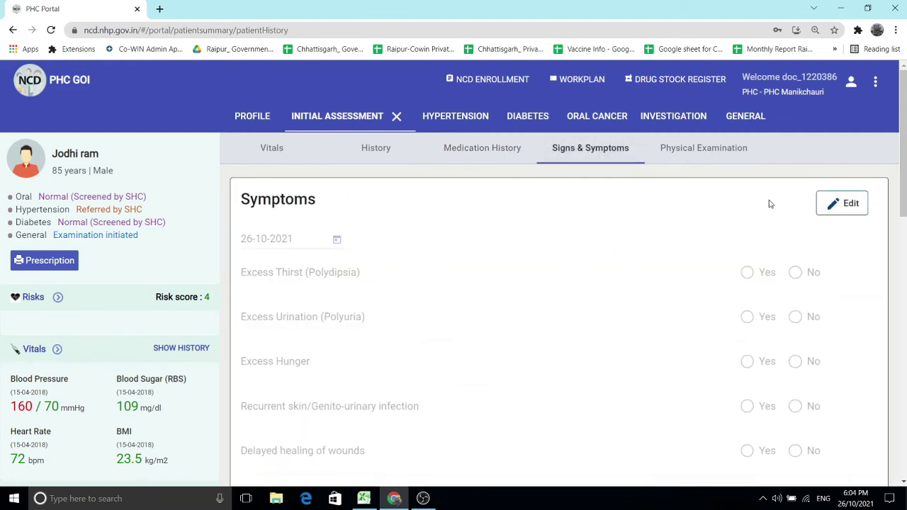
click(694, 158)
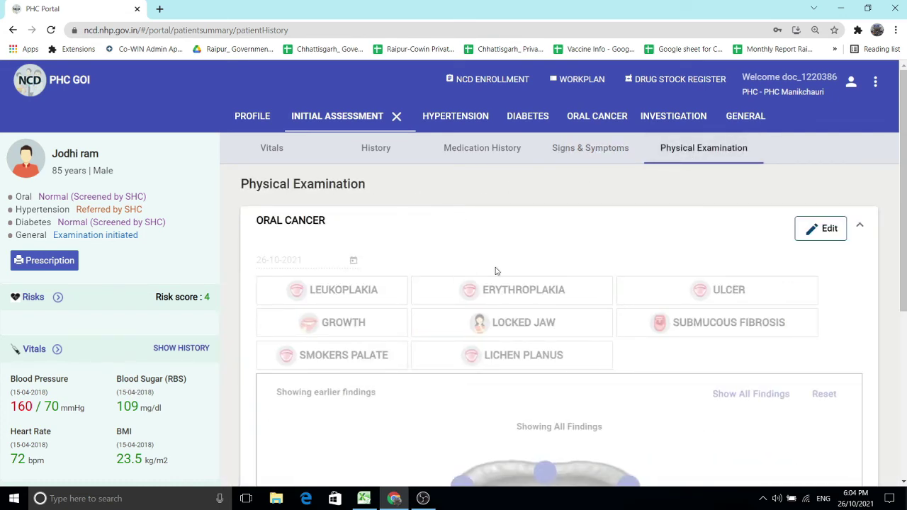
Review the Hypertension examination's Blood Pressure fields, expand Brief Examination, and try to save the form without readings
click(449, 119)
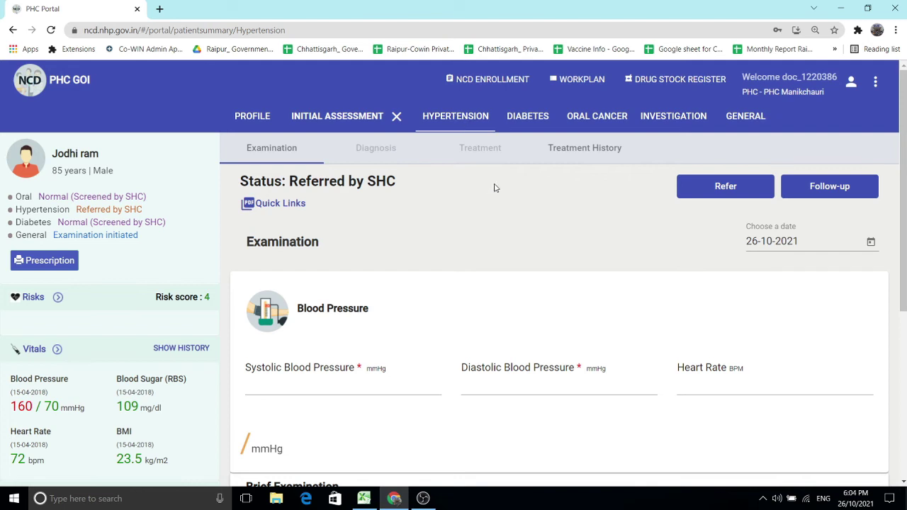
scroll(495, 188, down, 3)
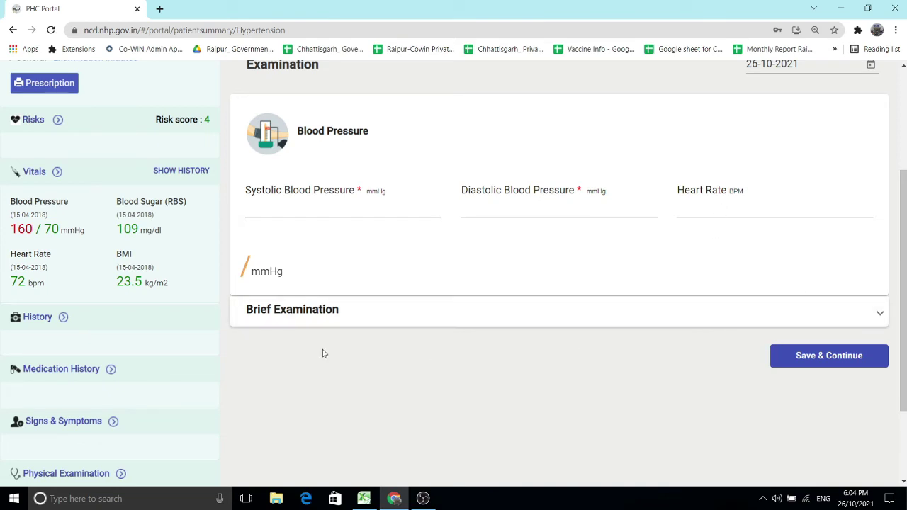
scroll(322, 310, down, 1)
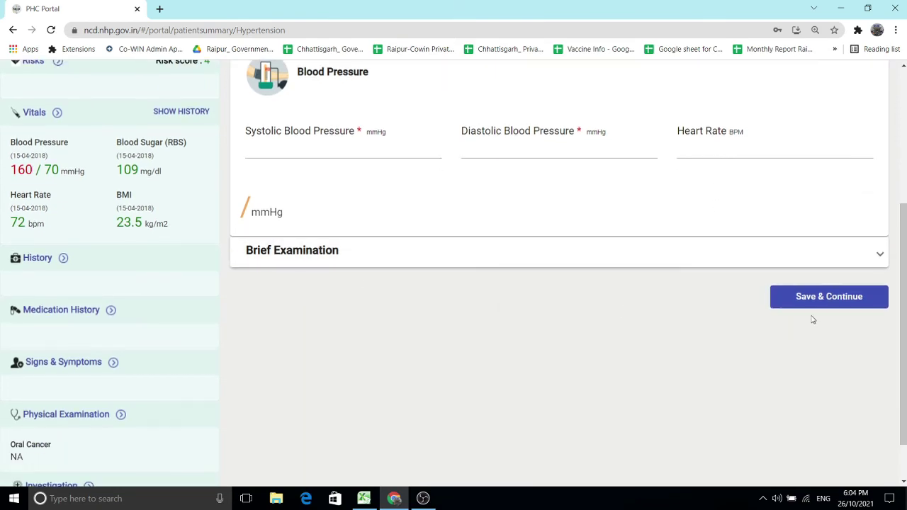
click(331, 253)
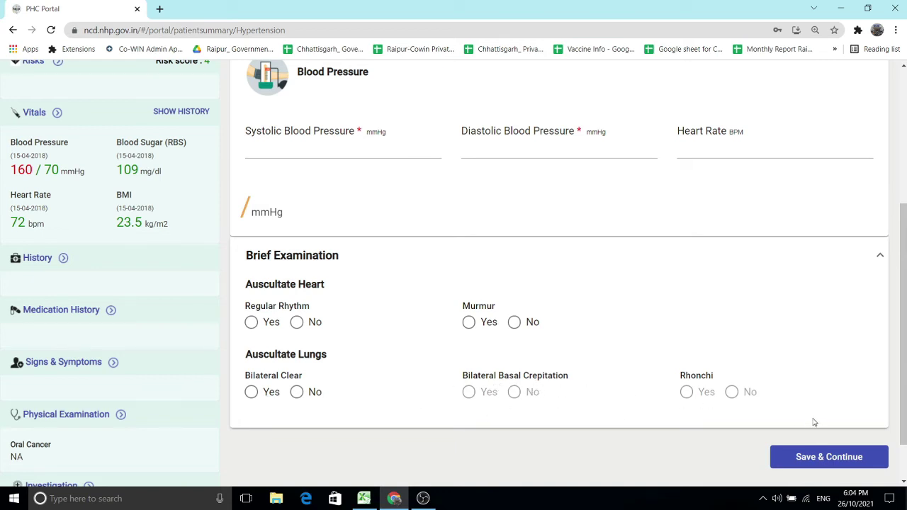
click(797, 455)
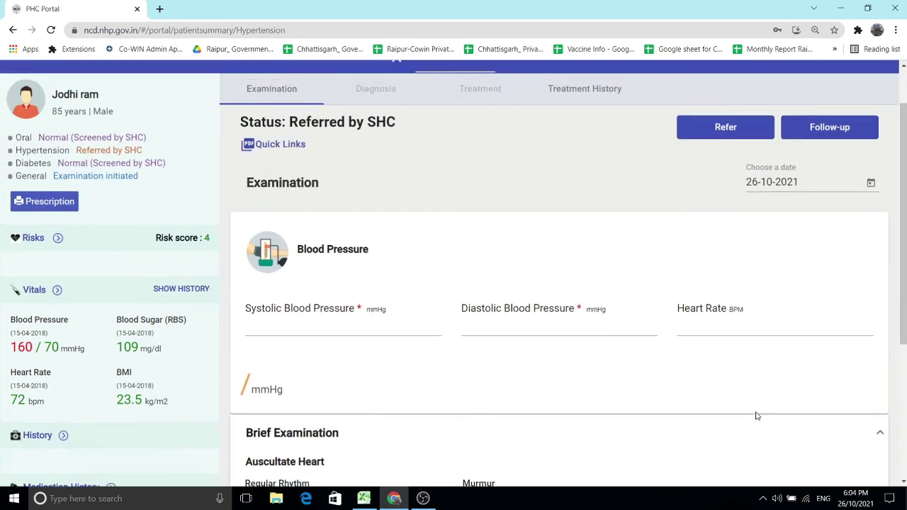
Open the Diabetes examination, dismiss the alert, and review the Blood Sugar Levels and expanded Brief Examination fields
click(538, 123)
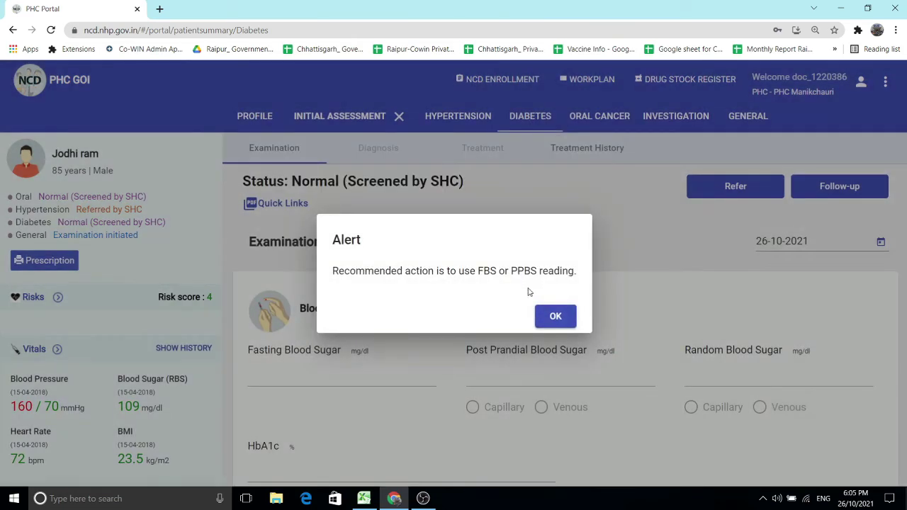
click(551, 318)
scroll(363, 304, down, 2)
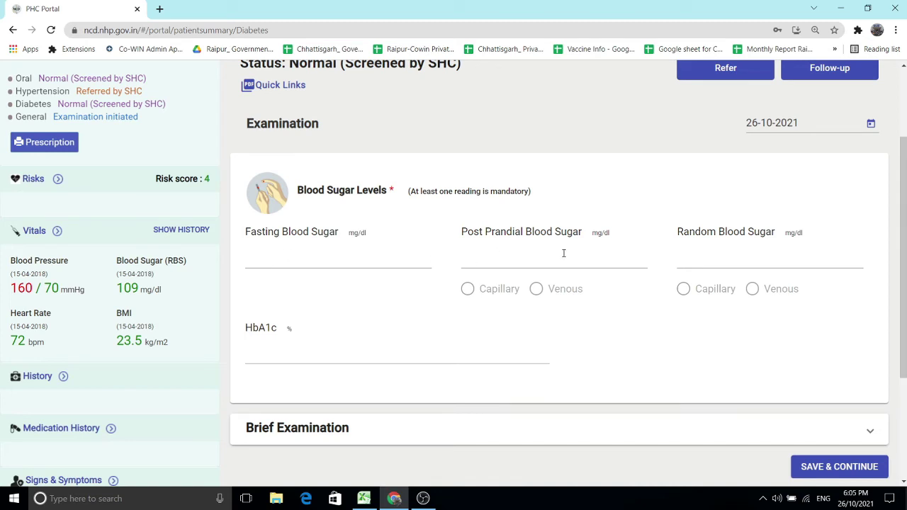
scroll(721, 247, down, 3)
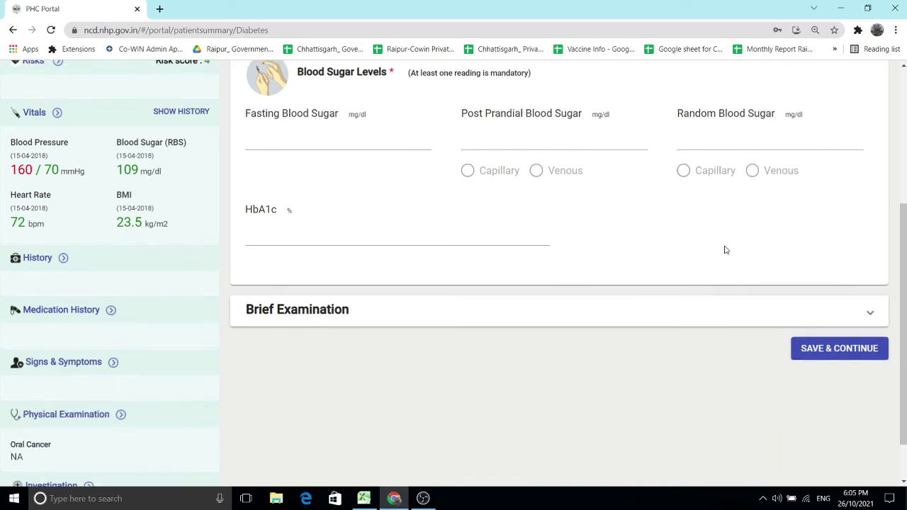
click(333, 255)
scroll(425, 286, down, 1)
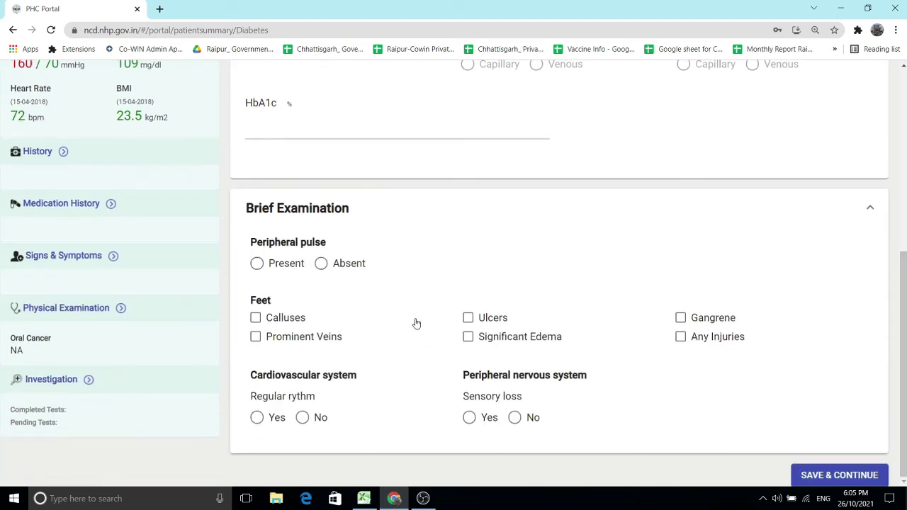
scroll(430, 285, up, 1)
scroll(782, 373, down, 1)
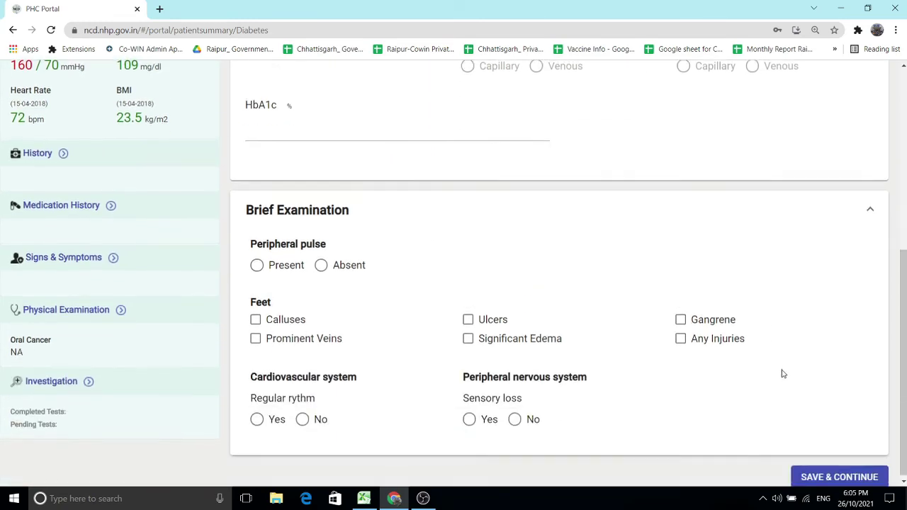
scroll(768, 361, up, 5)
View the Oral Cancer examination's abnormality categories and mouth diagram for marking findings
click(594, 122)
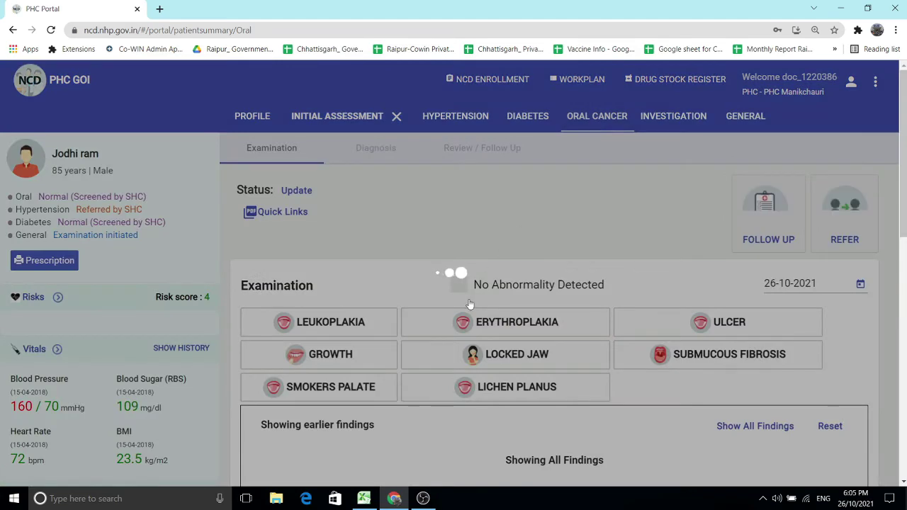
scroll(530, 399, down, 5)
scroll(579, 273, up, 5)
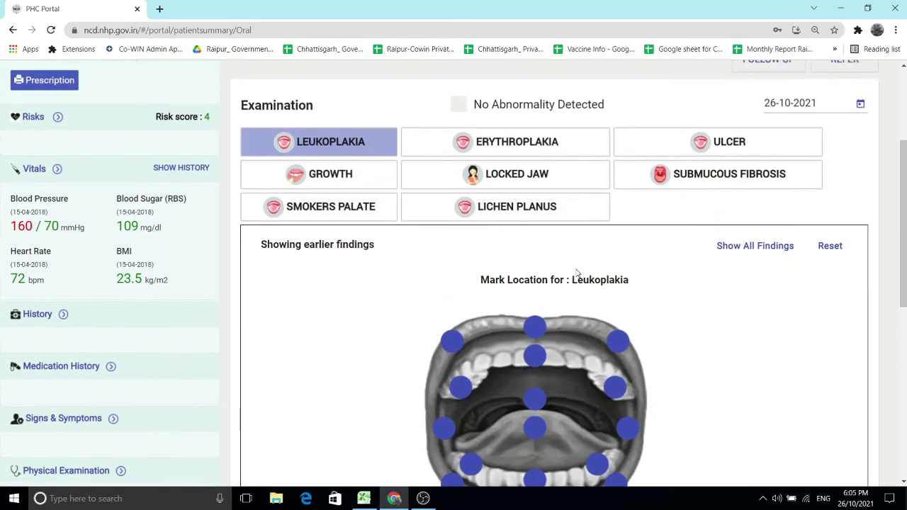
View the Investigation page, and review the General page's Category and Consultation sections
click(668, 119)
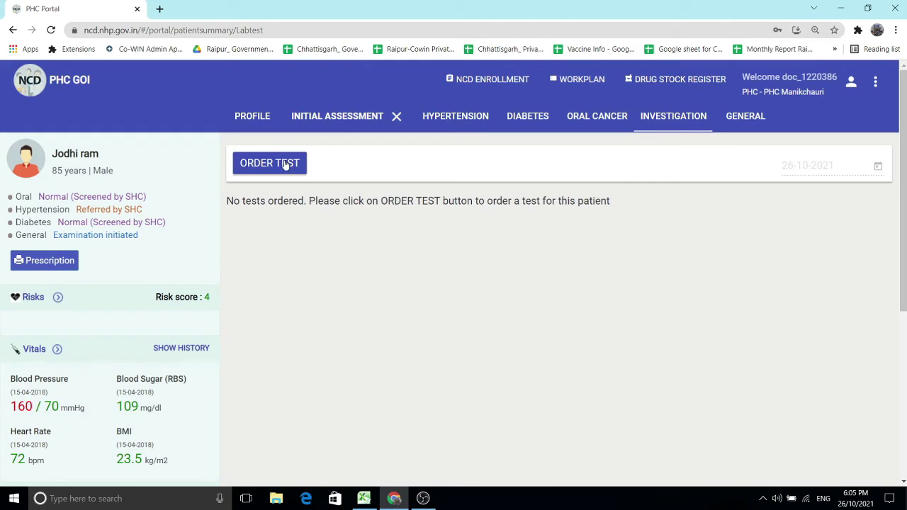
click(739, 117)
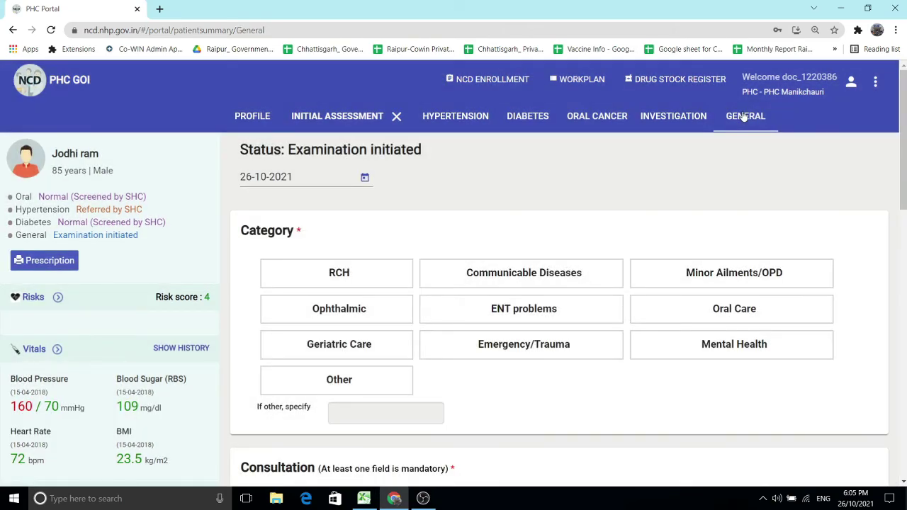
scroll(368, 310, down, 2)
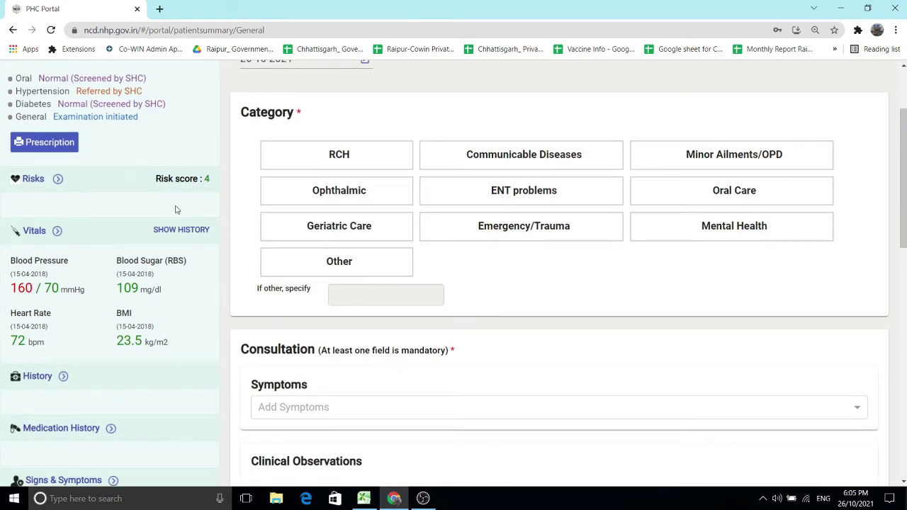
scroll(338, 246, up, 2)
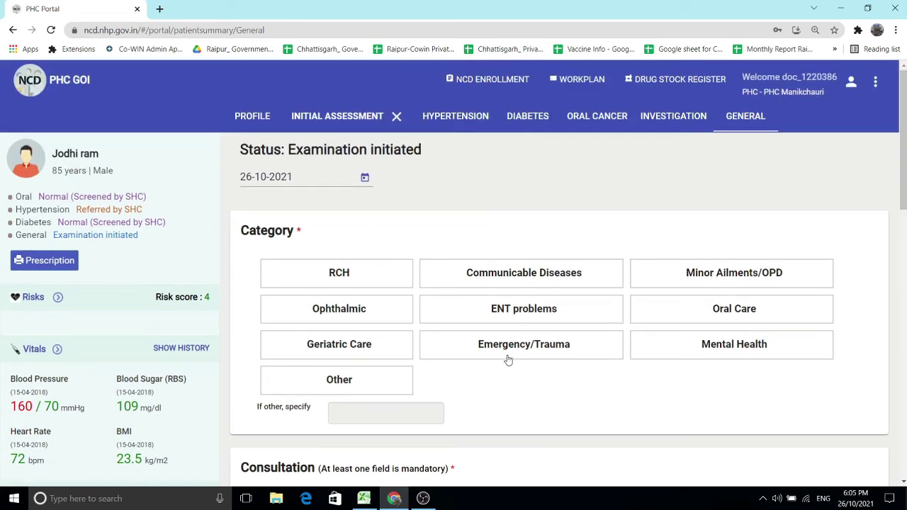
scroll(513, 361, down, 5)
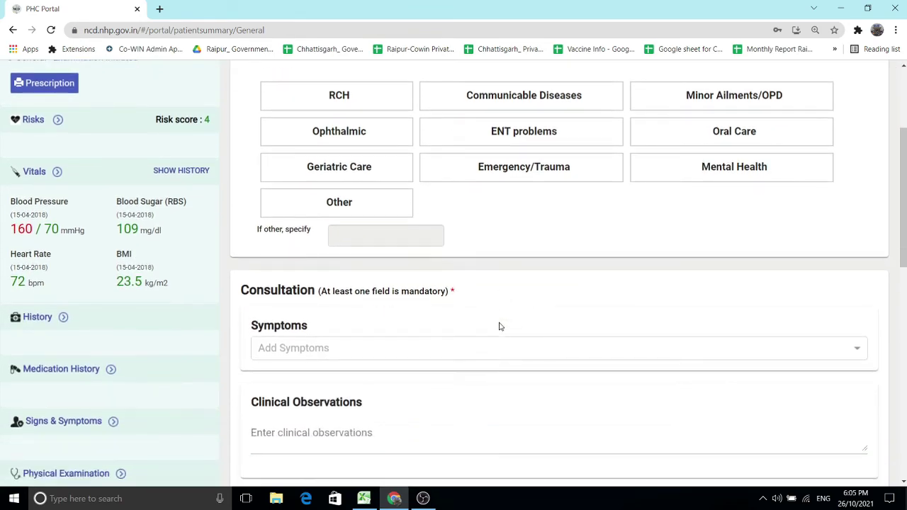
scroll(405, 312, down, 1)
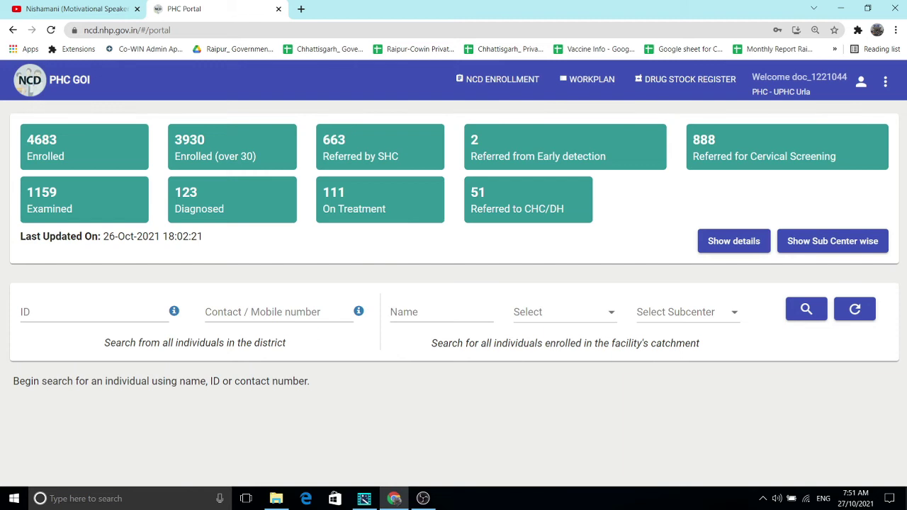
Open the Drug Stock Register and set the Drug Received date to 26-10-2021
click(682, 86)
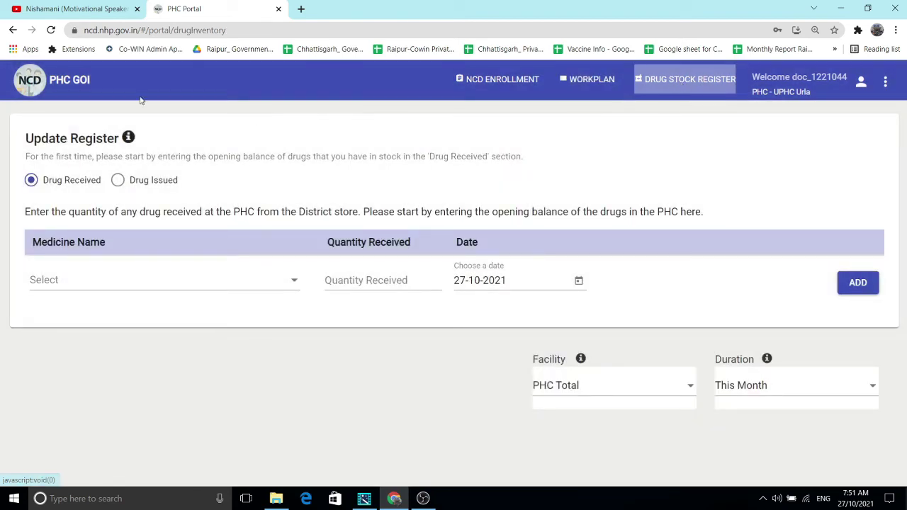
mouse_move(136, 138)
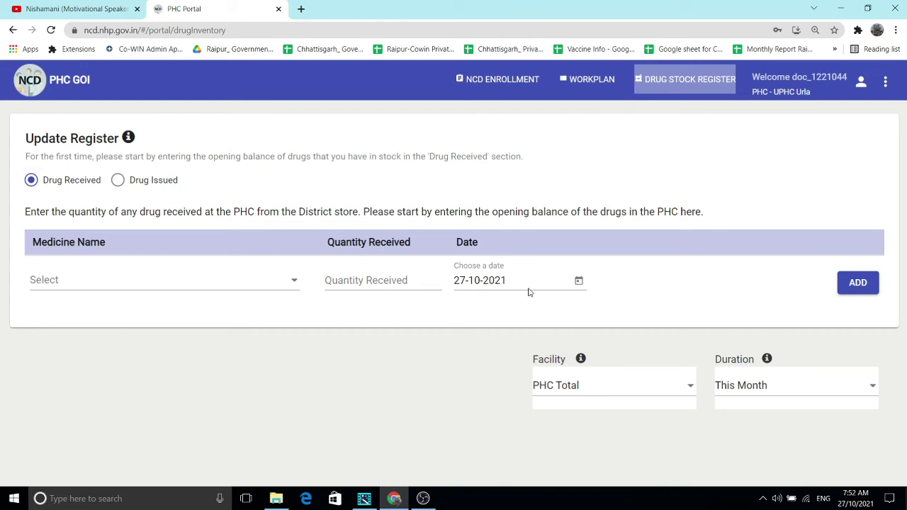
click(579, 281)
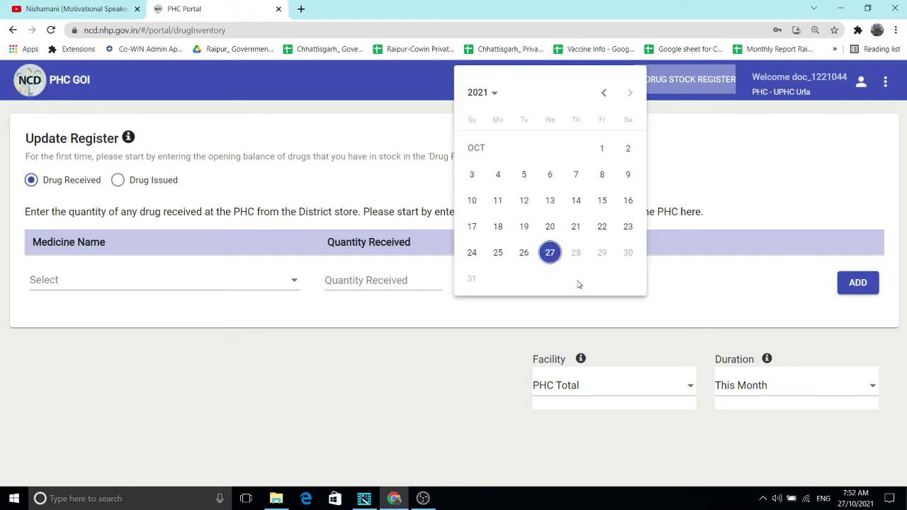
click(525, 256)
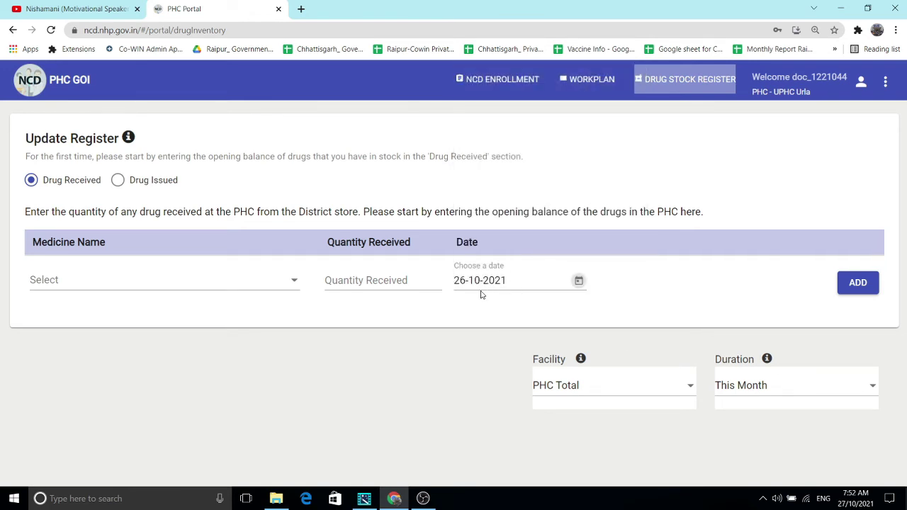
Fill in the Drug Received entry with cetrizine as the medicine and 4000 as the quantity, without adding it
click(111, 279)
scroll(103, 294, down, 3)
scroll(104, 323, down, 15)
scroll(104, 322, down, 12)
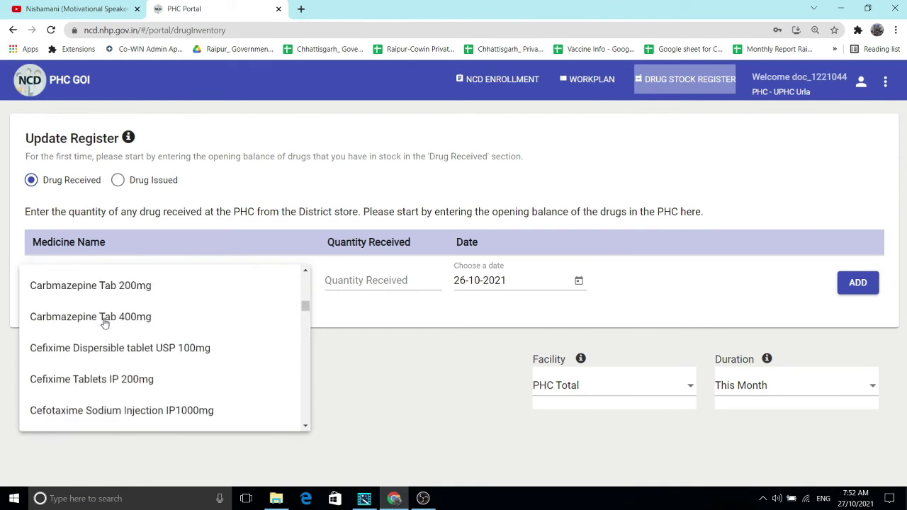
scroll(93, 310, up, 3)
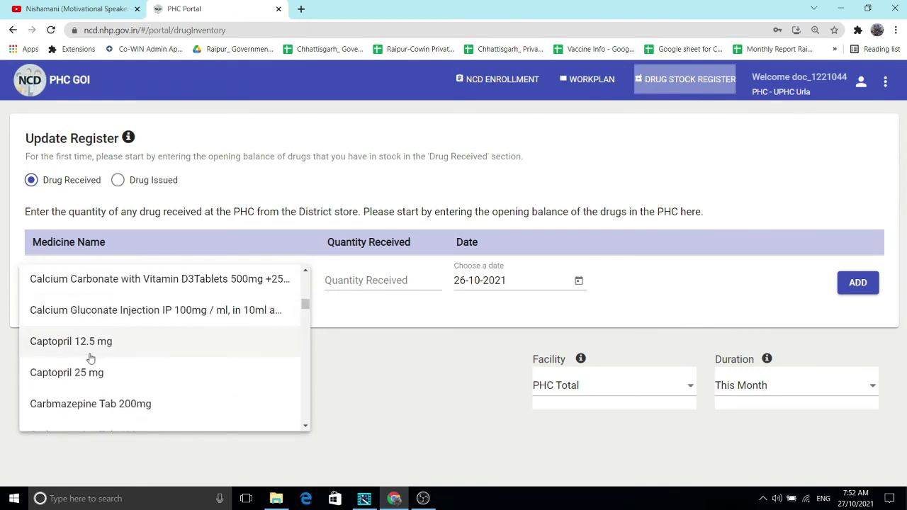
scroll(72, 374, up, 2)
scroll(73, 357, down, 10)
click(57, 305)
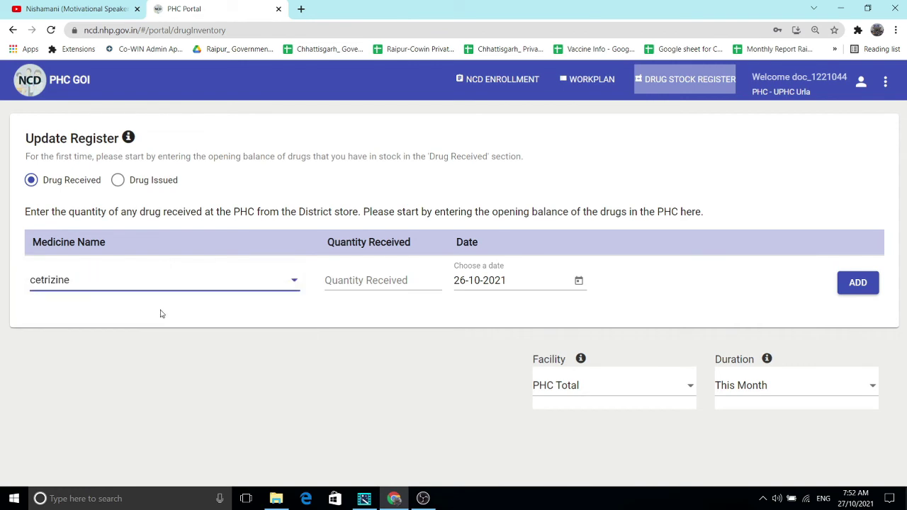
click(340, 277)
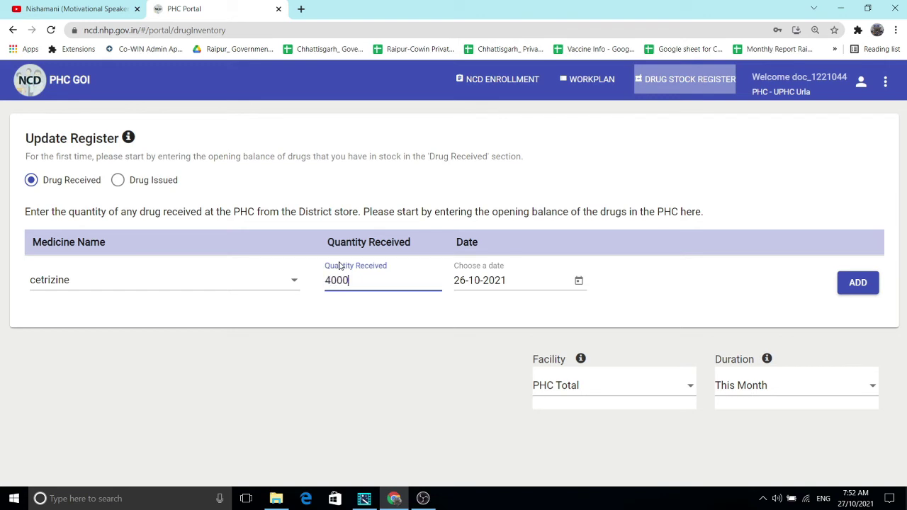
click(710, 301)
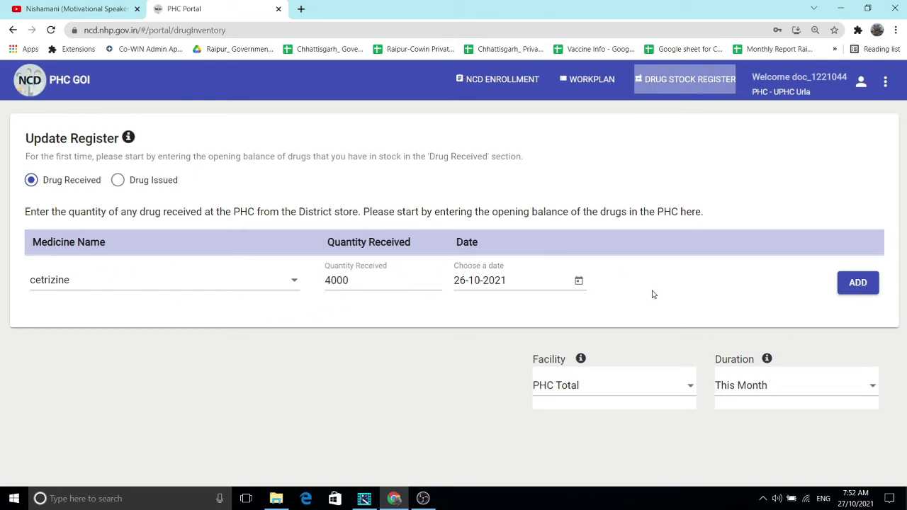
Switch the register to Drug Issued and look over its medicine list and Quantity Issued field without entering values
click(117, 180)
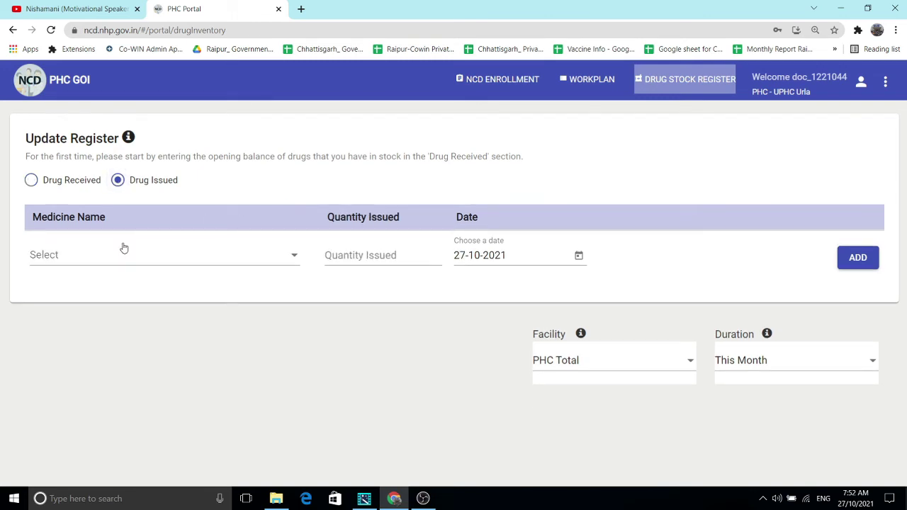
click(83, 256)
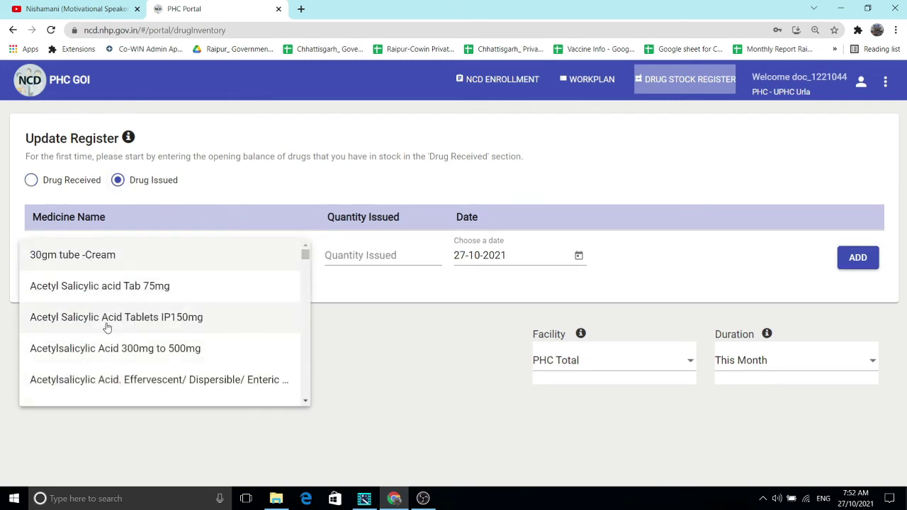
click(361, 257)
click(361, 255)
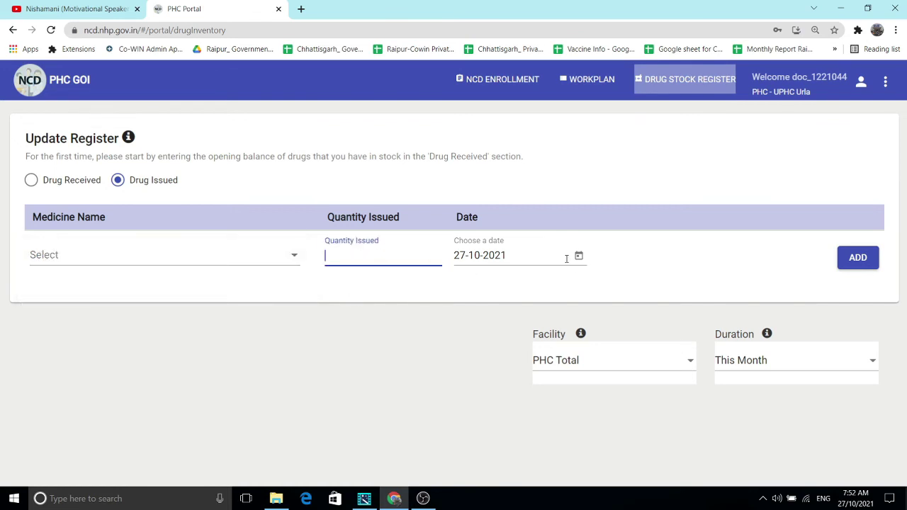
click(637, 261)
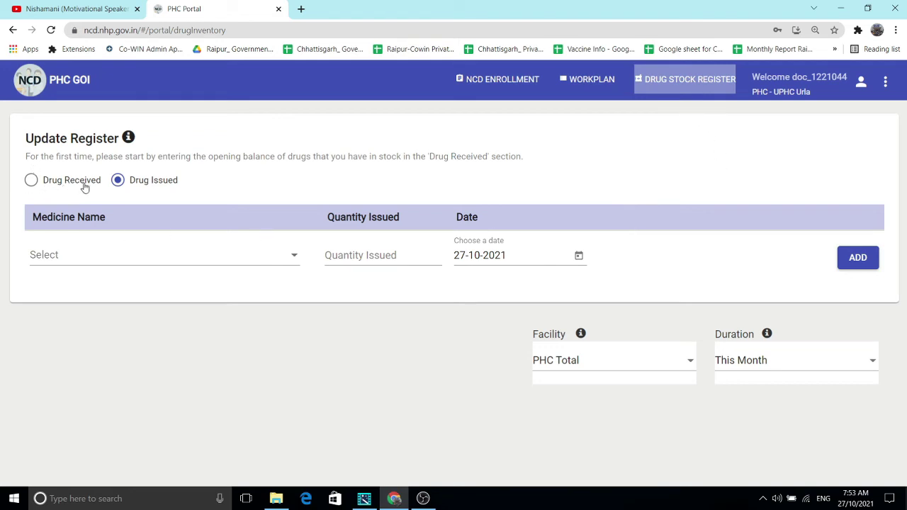
View the Facility and Duration filter choices of the drug register, keeping PHC Total and This Month
click(623, 370)
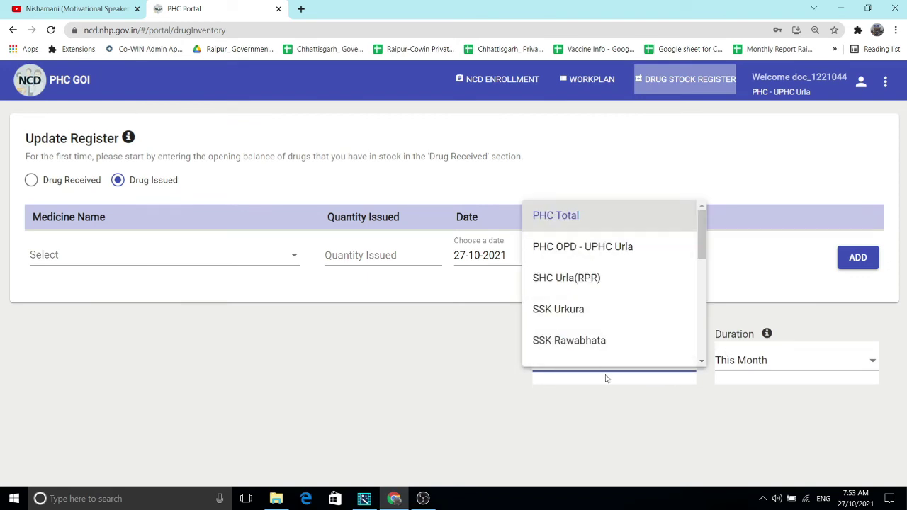
click(594, 414)
click(619, 369)
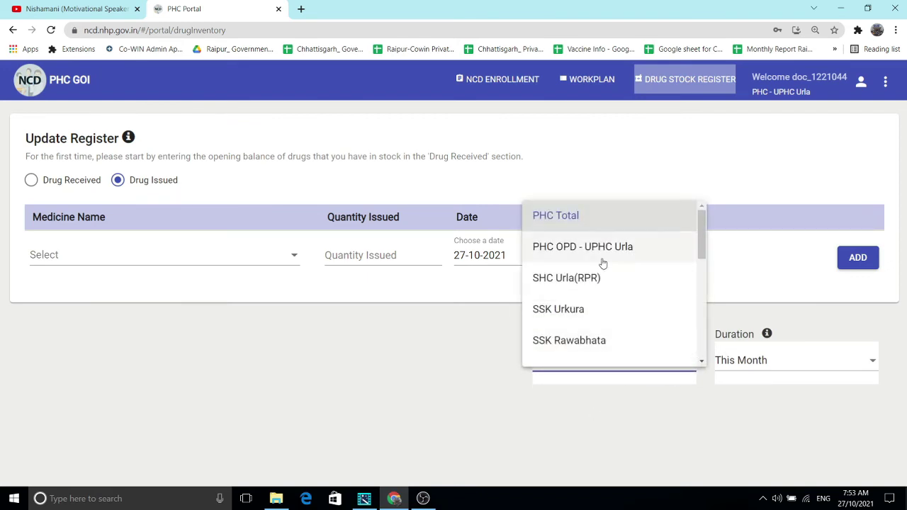
drag(704, 246, 729, 182)
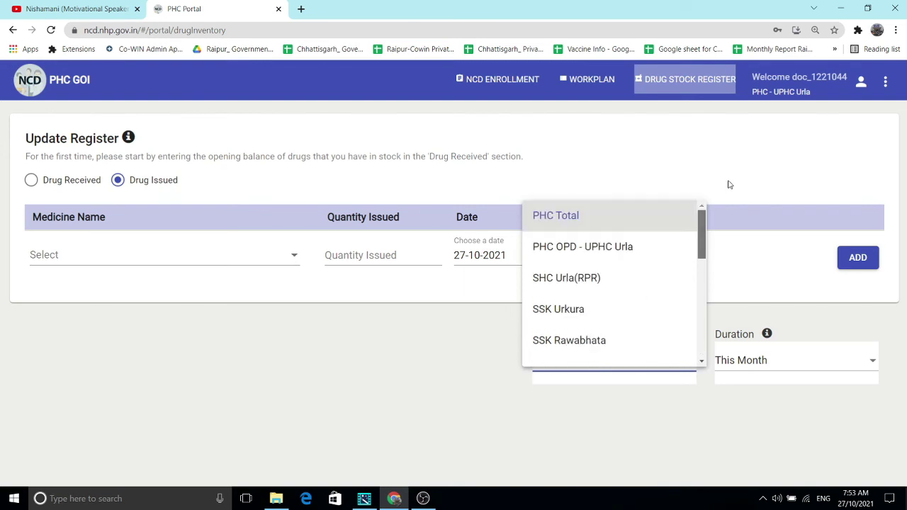
click(750, 364)
click(748, 361)
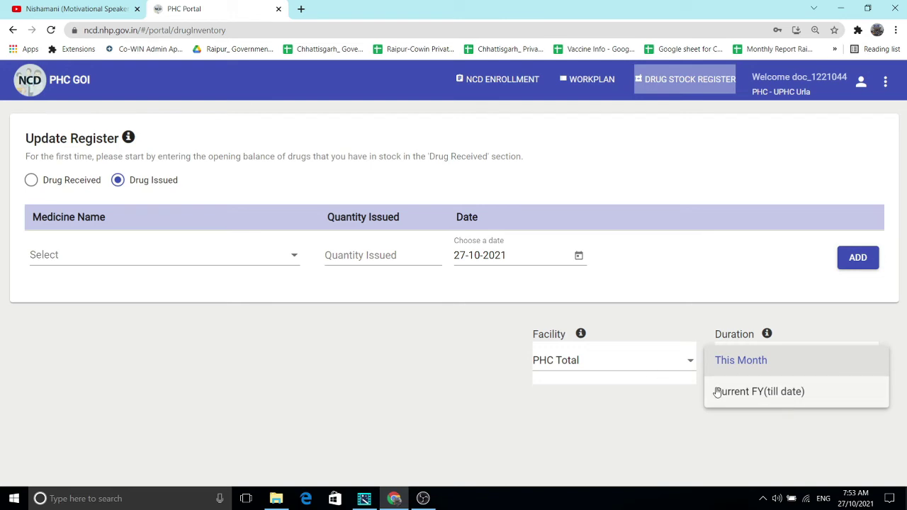
click(554, 411)
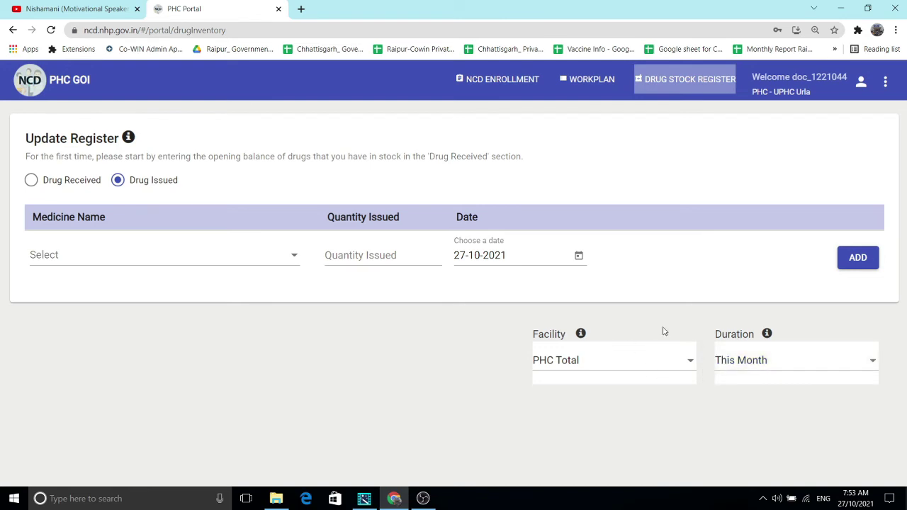